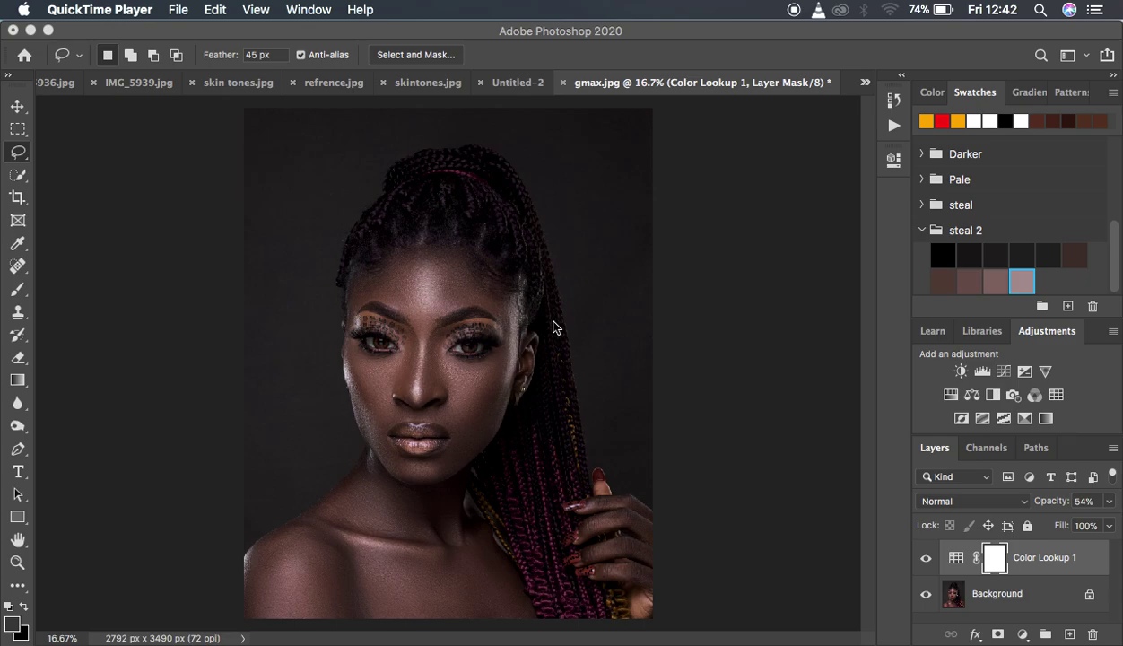
# Compare the portrait with and without the Color Lookup 1 adjustment by toggling its visibility.
pyautogui.click(926, 563)
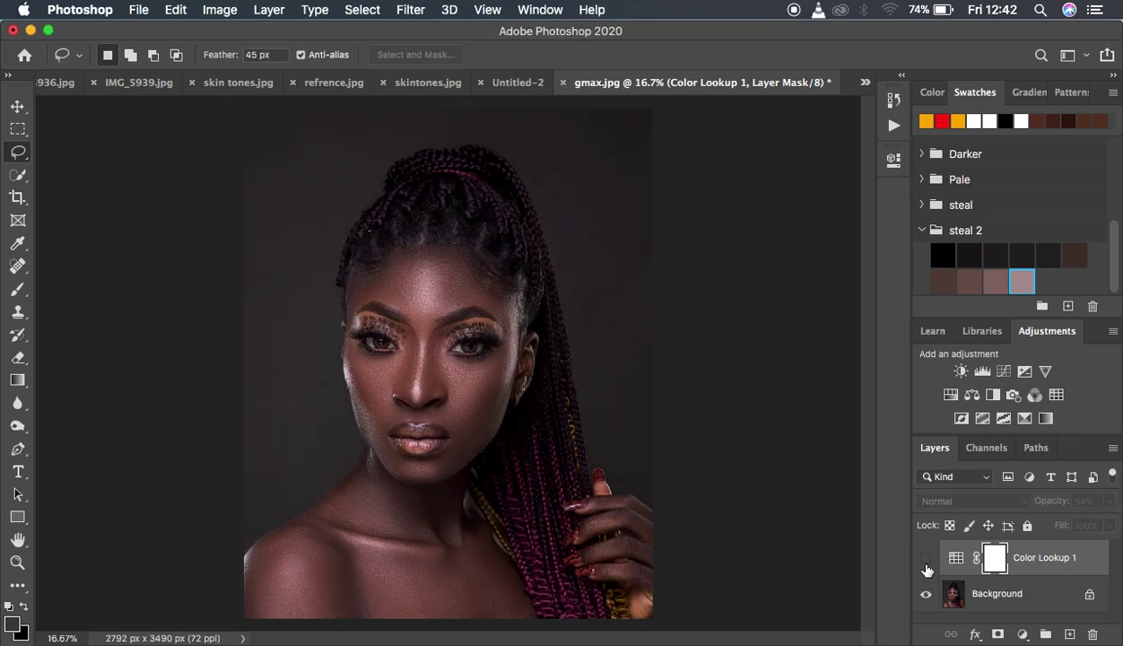
pyautogui.click(927, 563)
pyautogui.click(927, 563)
pyautogui.click(926, 563)
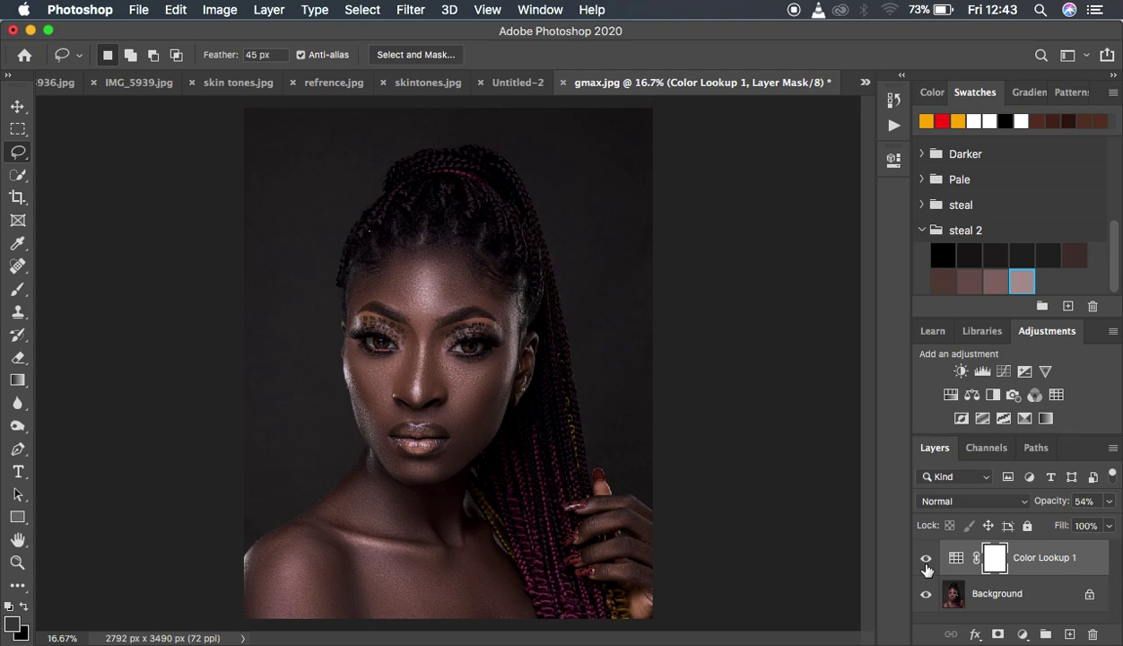
# Add a Curves adjustment layer above Color Lookup 1 and brighten the RGB midtones to input 106, output 144.
pyautogui.click(1023, 635)
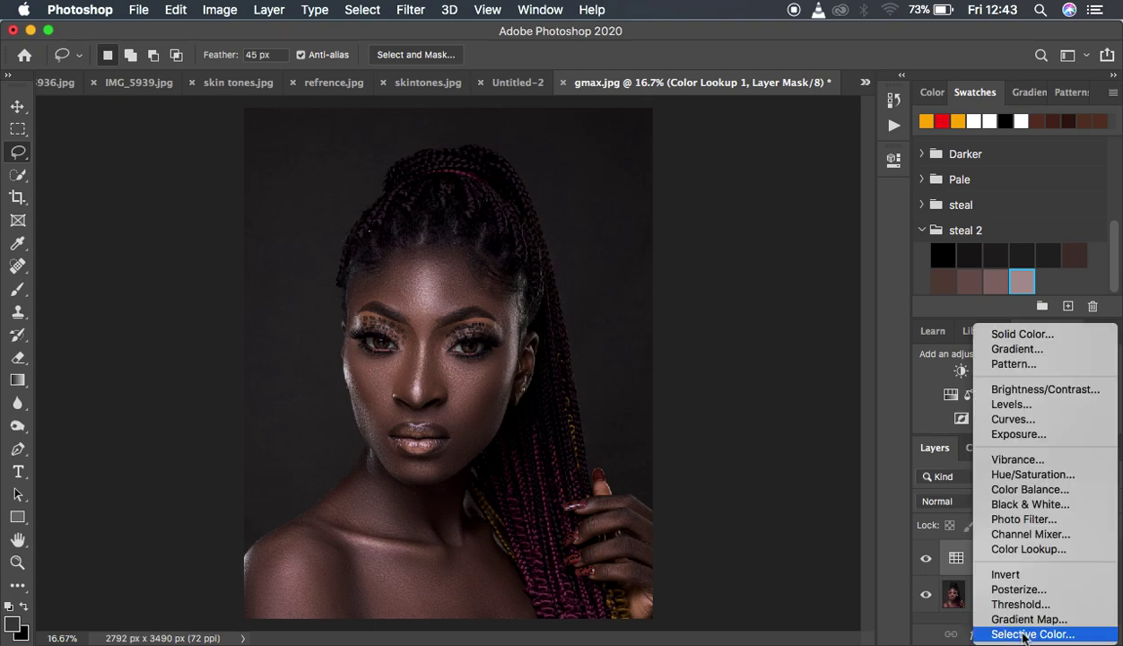
pyautogui.click(1012, 420)
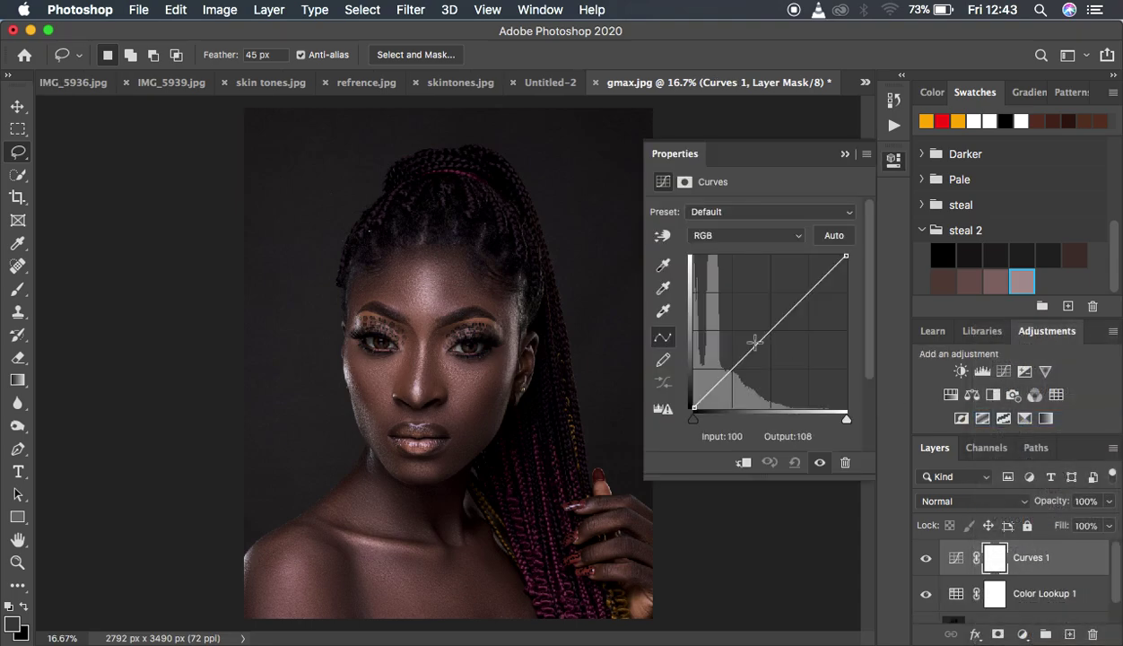
pyautogui.click(770, 331)
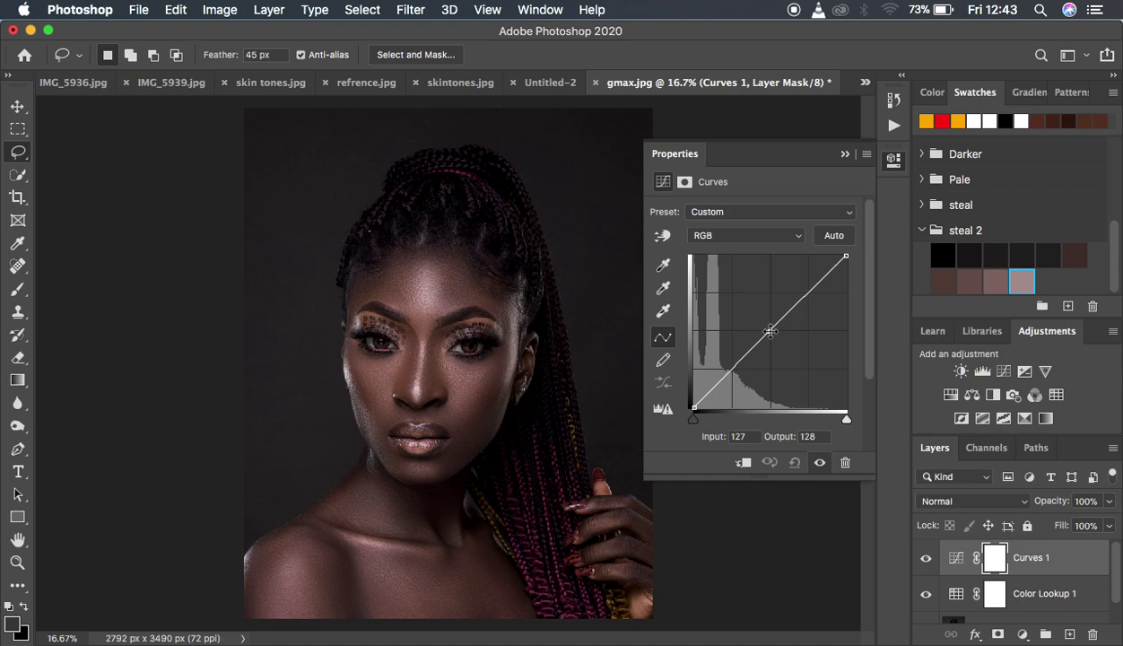
pyautogui.click(770, 332)
pyautogui.moveTo(770, 332); pyautogui.dragTo(758, 325)
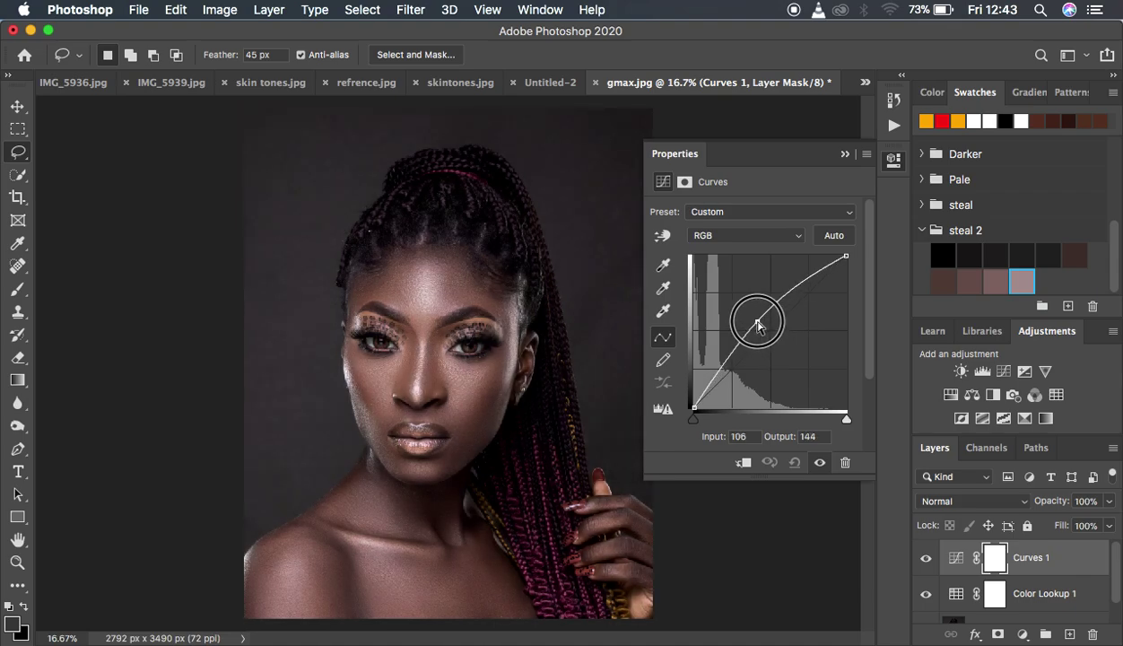
pyautogui.click(844, 154)
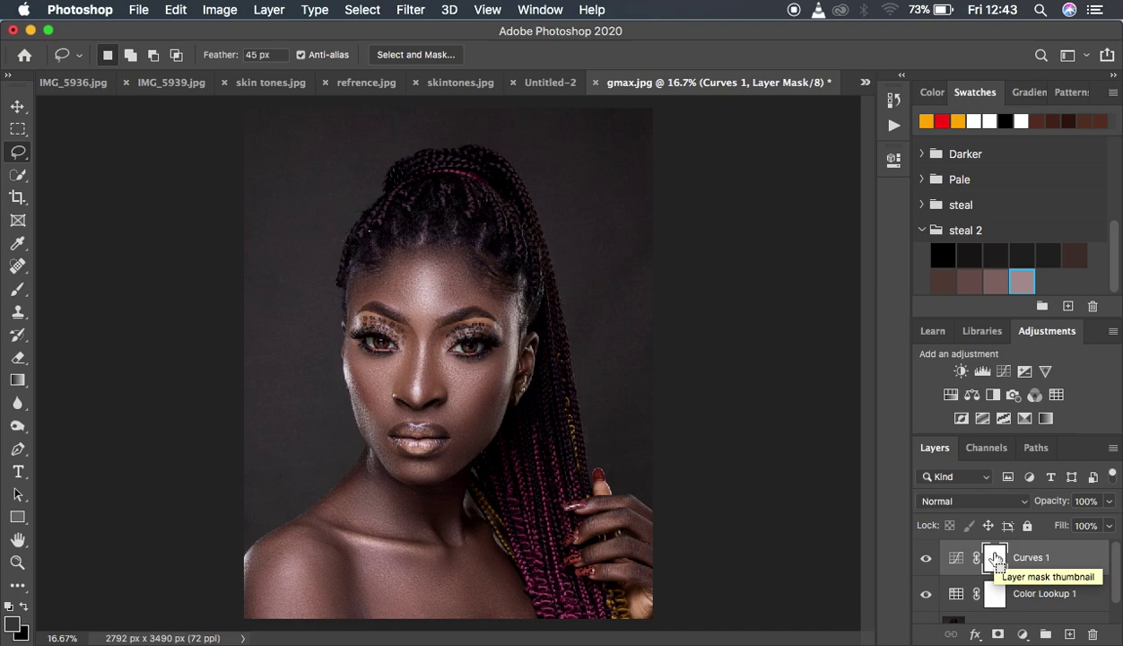
# Invert the brightening Curves layer's mask to black and rename the layer "dodge".
pyautogui.press('super+i')
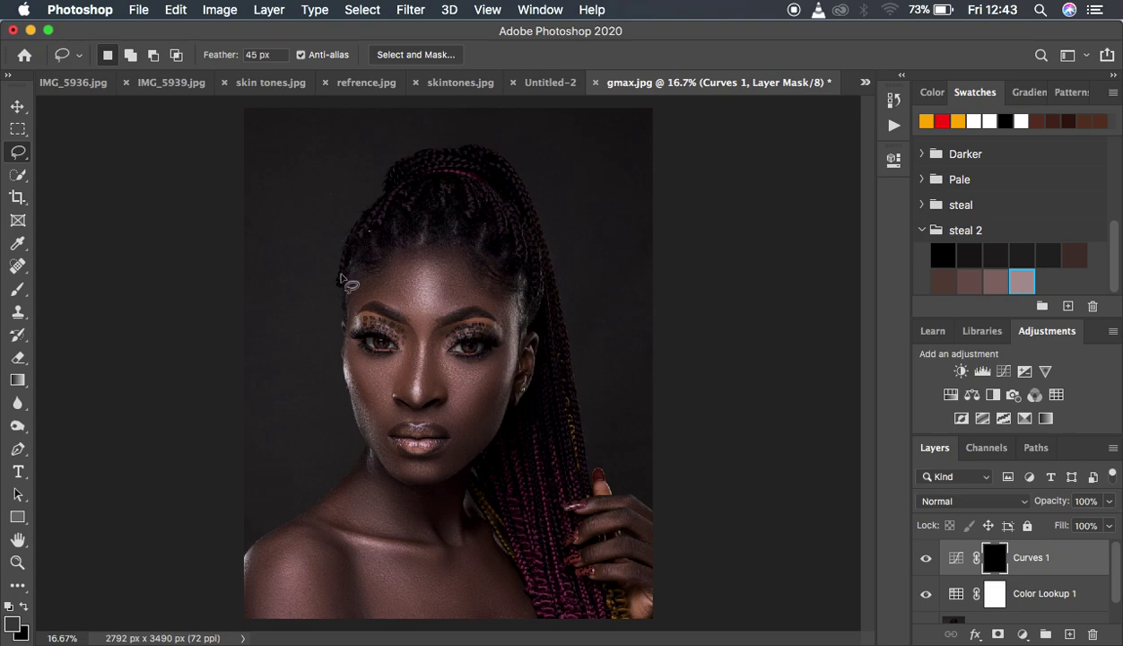
pyautogui.click(17, 108)
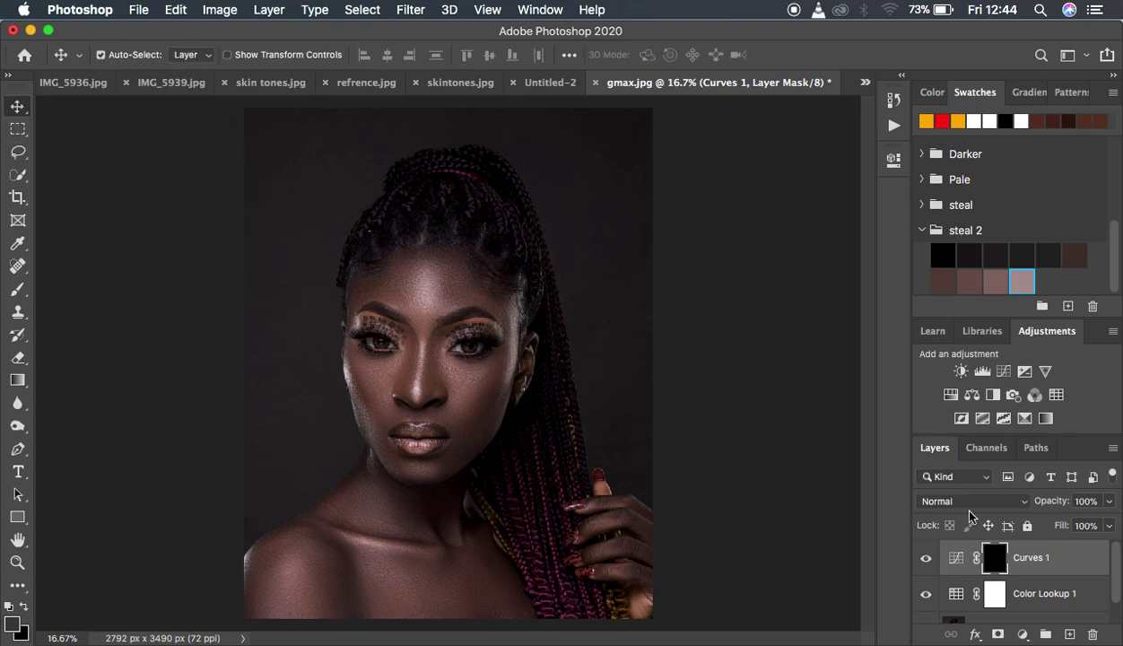
pyautogui.doubleClick(1030, 557)
pyautogui.write('dodge')
pyautogui.press('Return')
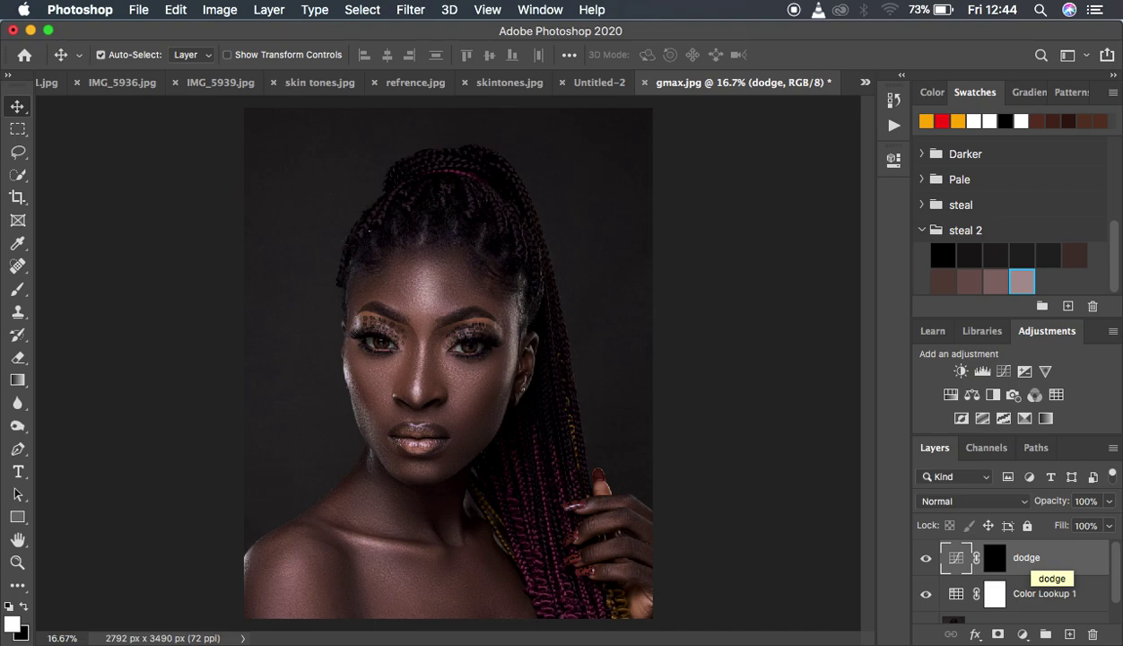
# Add another Curves adjustment layer above dodge and darken the RGB midtones to input 147, output 116.
pyautogui.click(1022, 634)
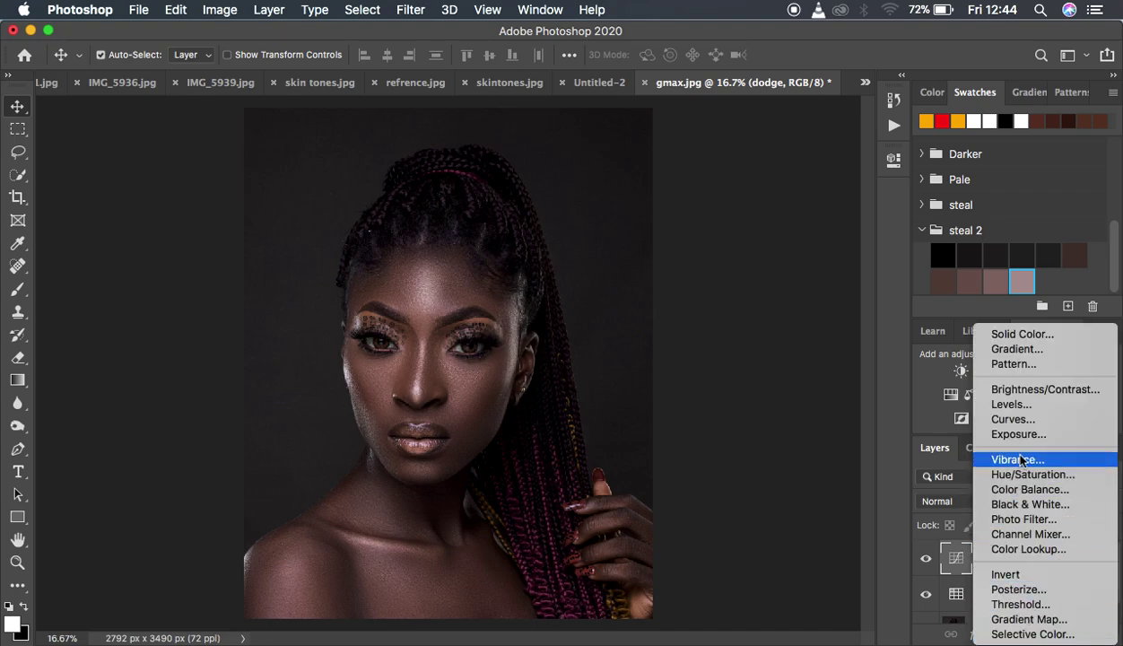
pyautogui.click(1011, 419)
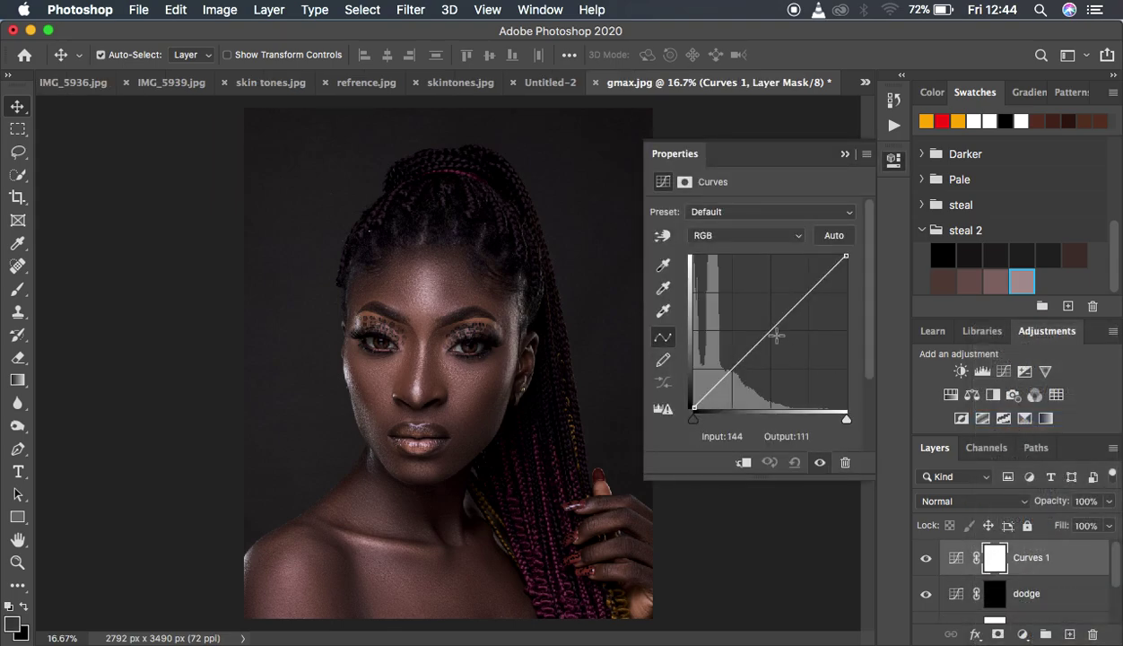
pyautogui.moveTo(773, 327); pyautogui.dragTo(783, 343)
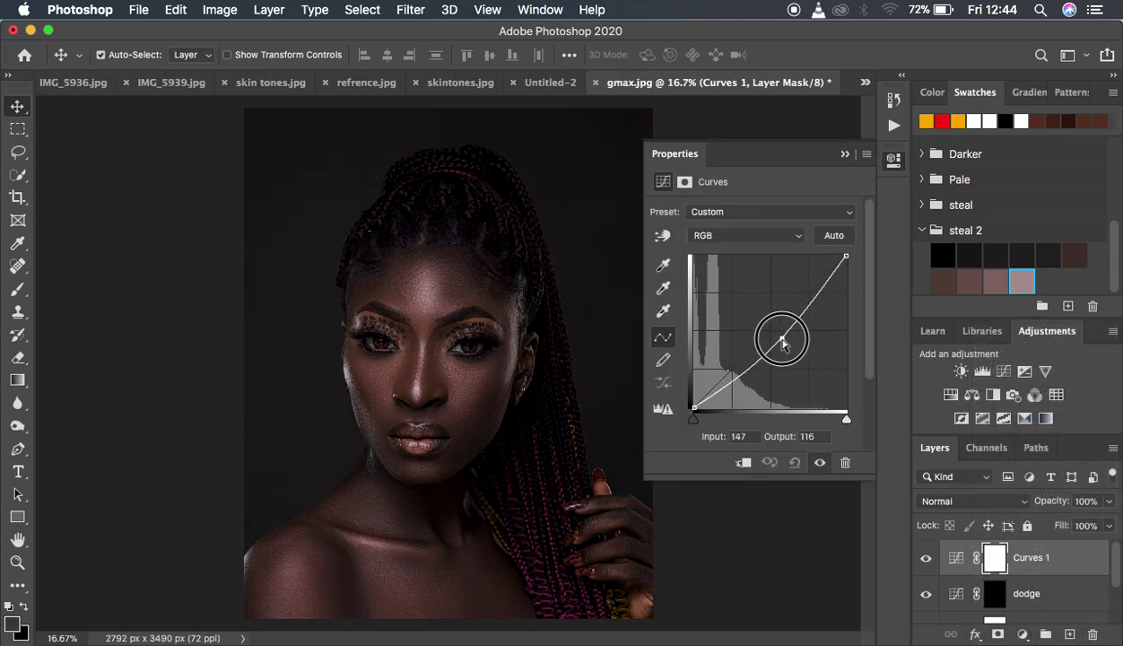
pyautogui.click(844, 156)
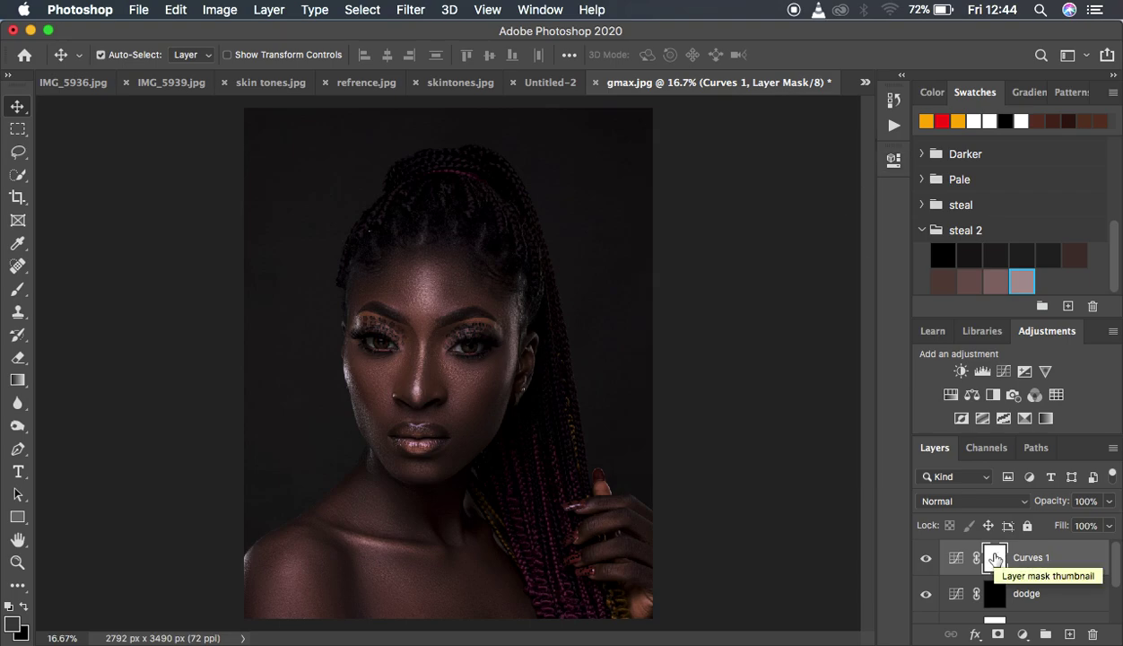
# Invert the darkening Curves layer's mask to black and rename the layer "burn".
pyautogui.press('super+i')
pyautogui.doubleClick(1029, 558)
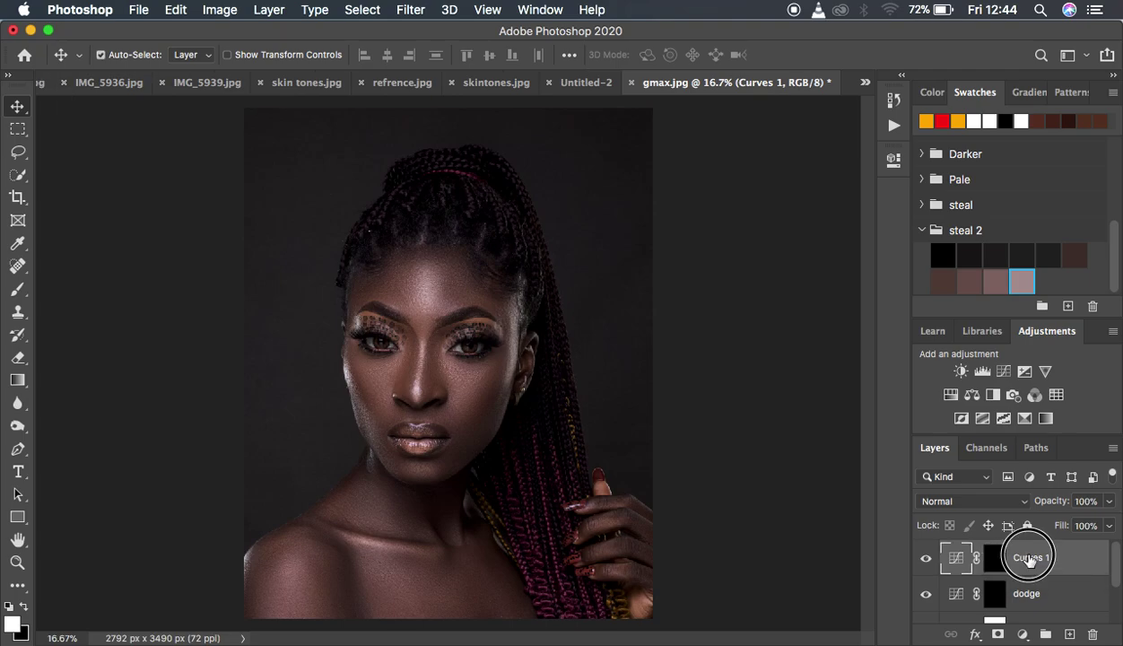
pyautogui.write('burn')
pyautogui.press('Return')
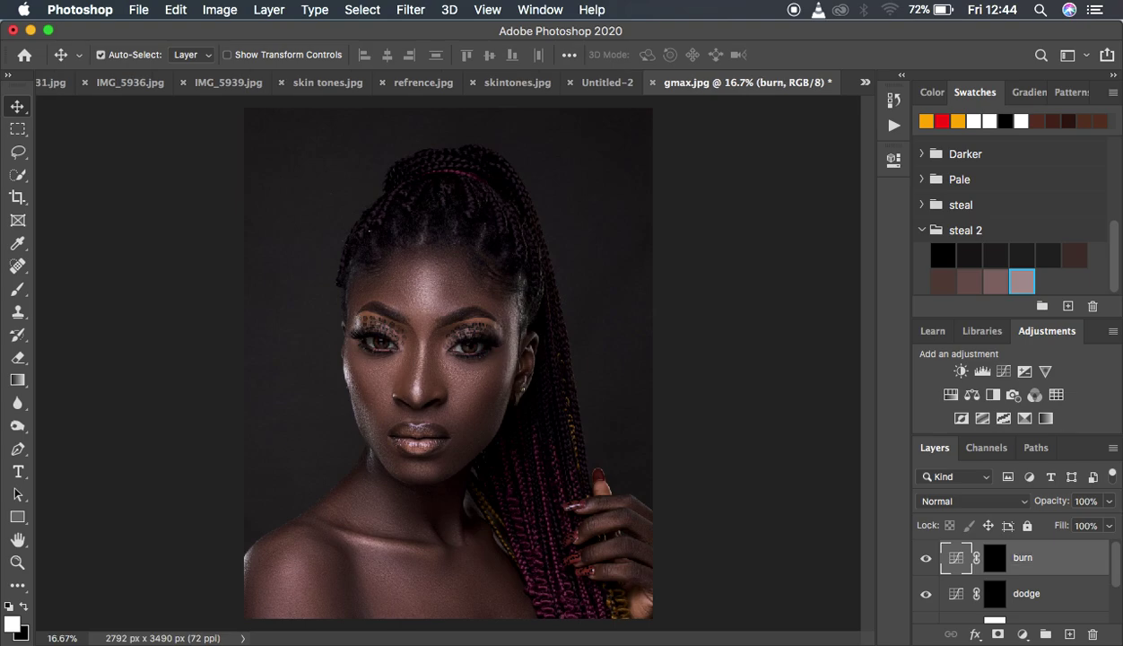
# Group the burn and dodge layers and name the group "DODGE AND BURN BRUSH".
pyautogui.keyDown('shift'); pyautogui.click(1075, 605); pyautogui.keyUp('shift')
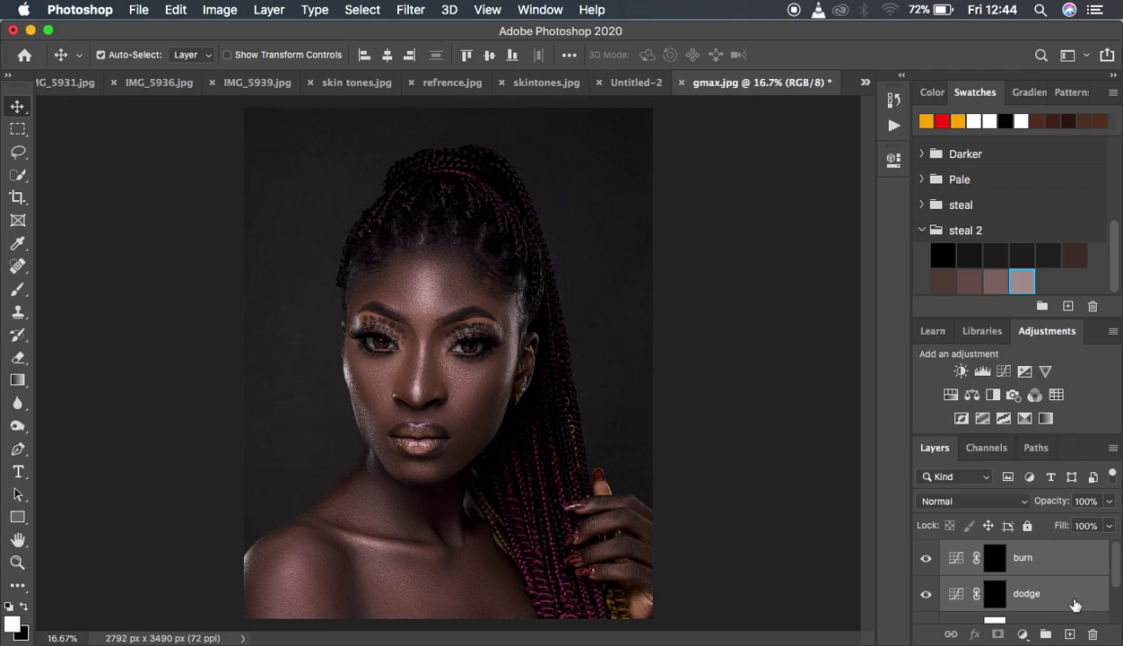
pyautogui.press('super+g')
pyautogui.doubleClick(987, 550)
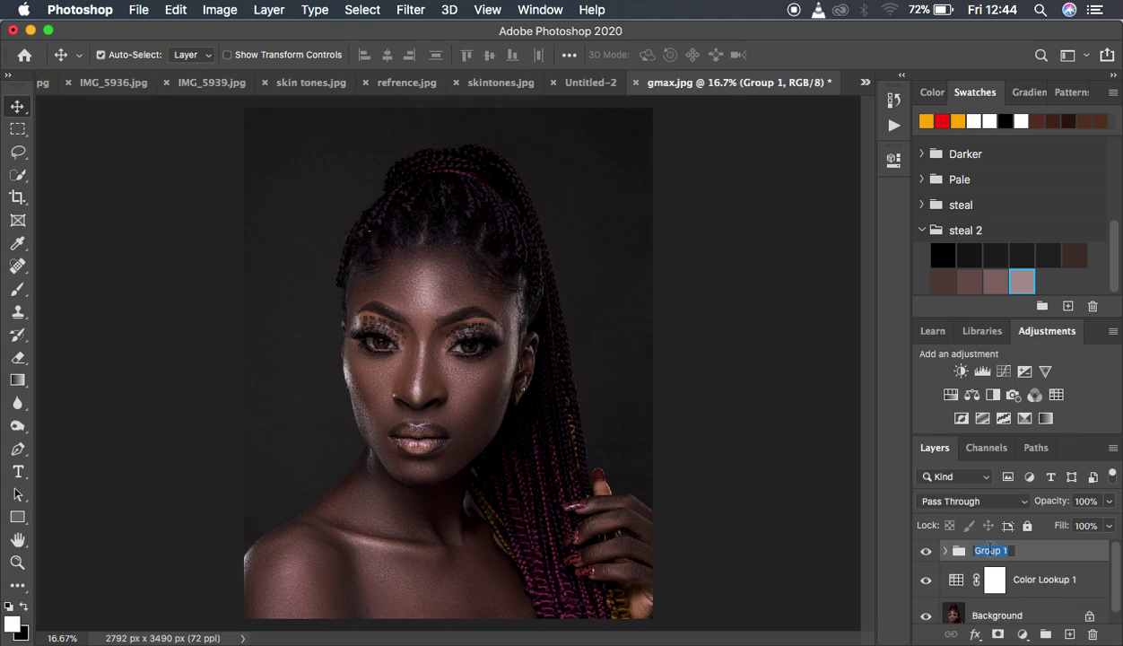
pyautogui.press('BackSpace')
pyautogui.write('DODGE AND BURN')
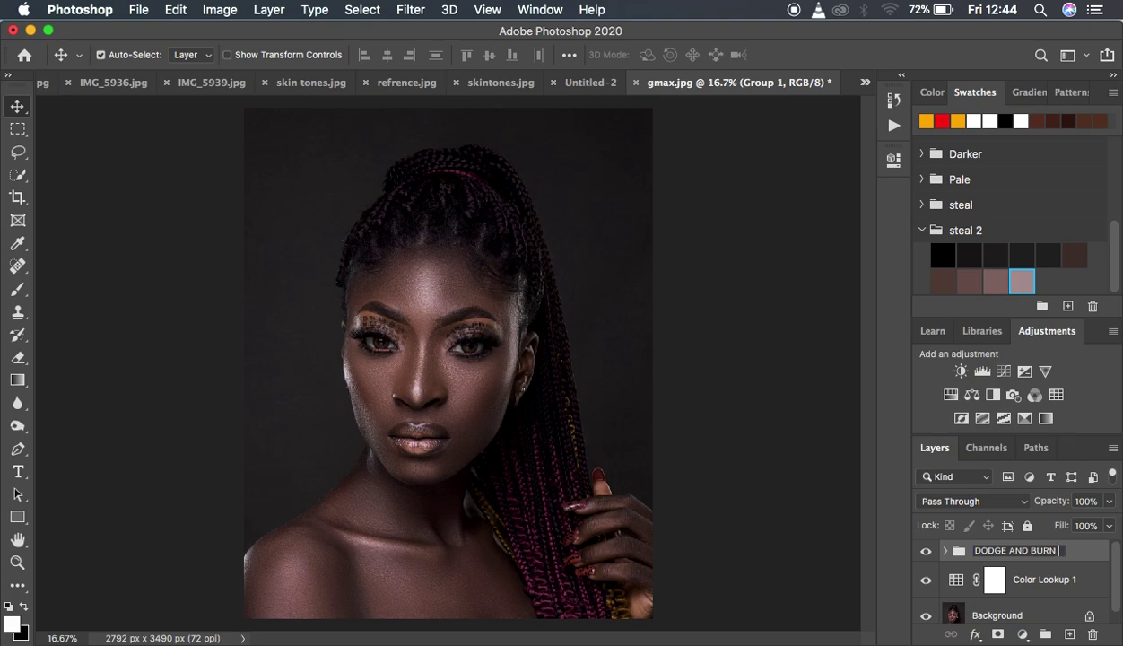
pyautogui.write(' BRUSH')
pyautogui.press('Return')
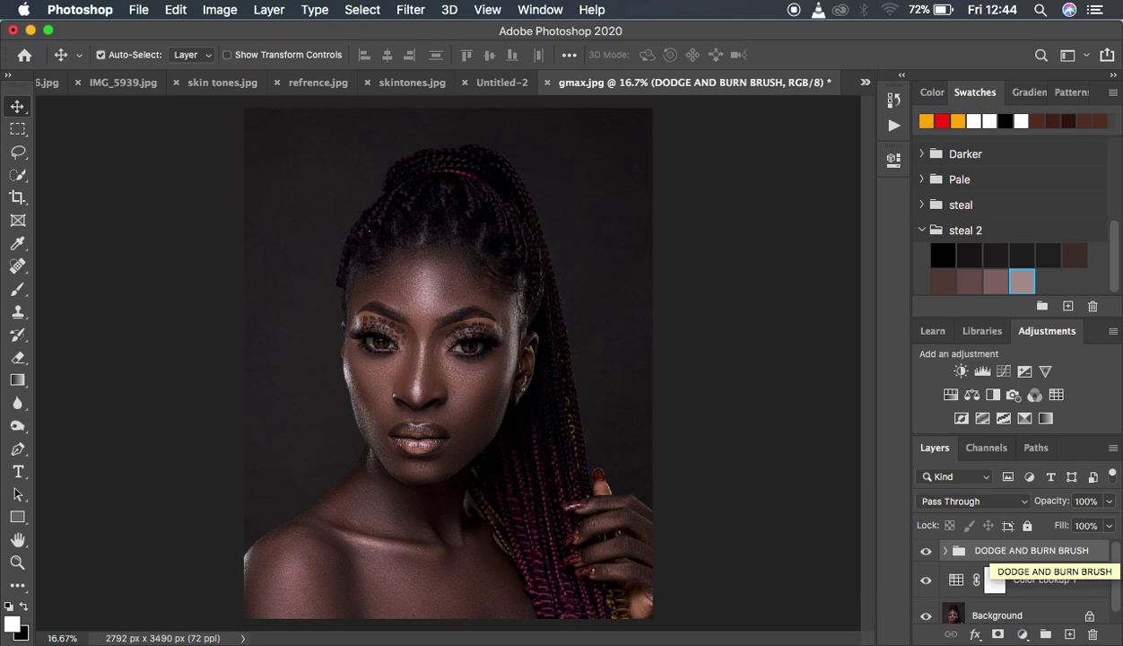
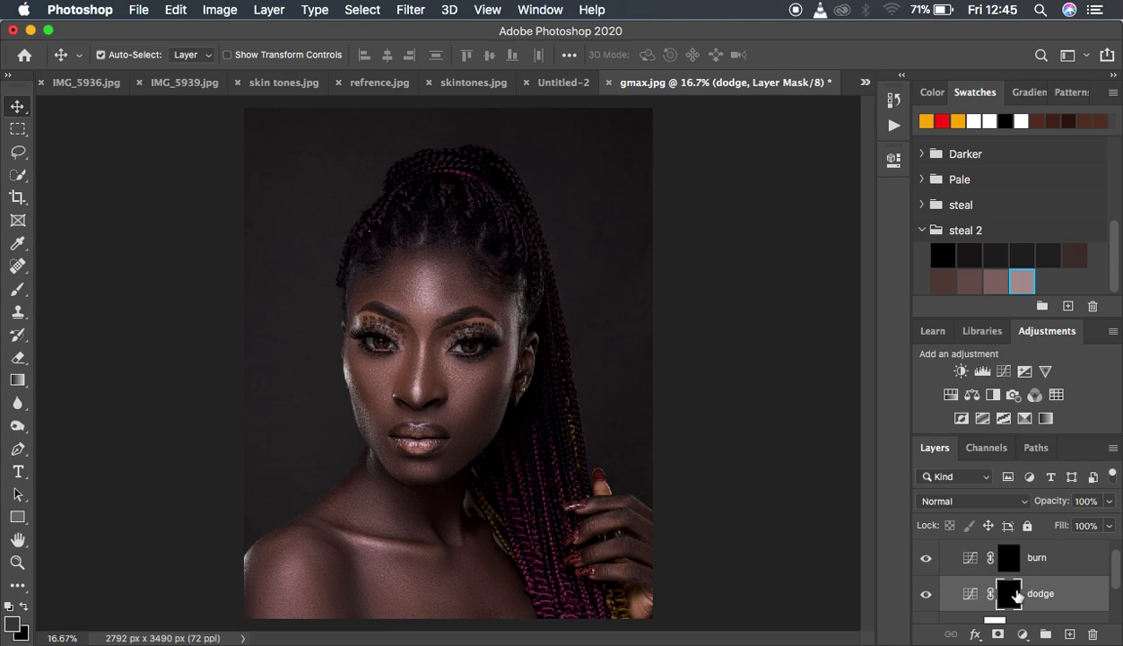
# Set up the Brush tool with a soft tip of 0% hardness and an opacity of 9%.
pyautogui.click(19, 290)
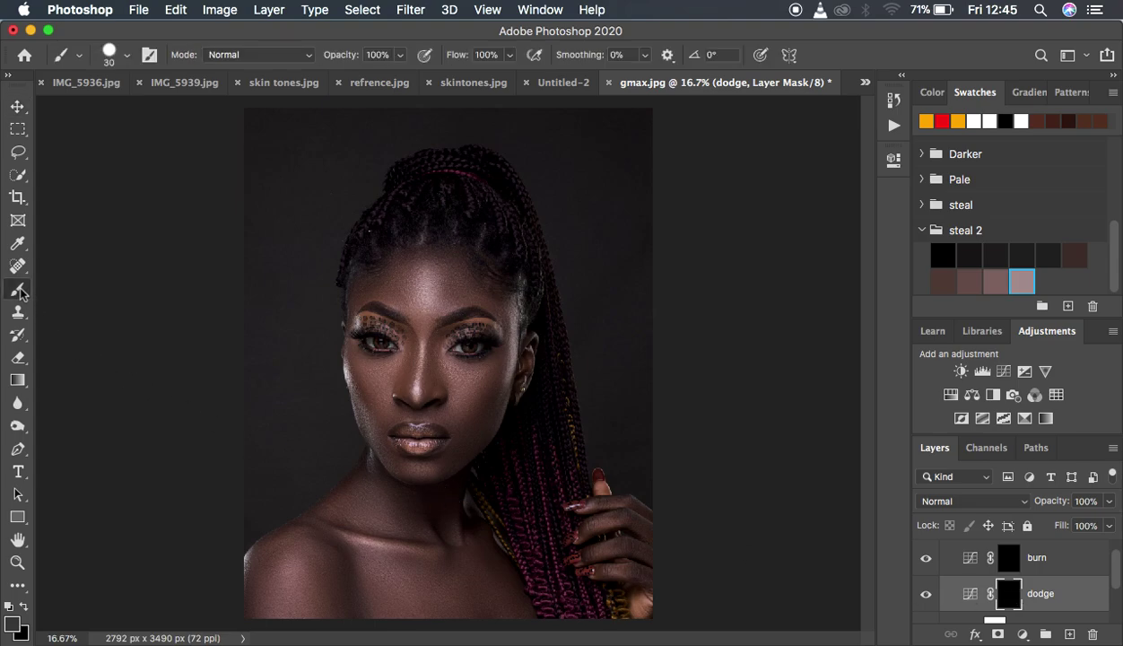
pyautogui.rightClick(18, 290)
pyautogui.click(82, 288)
pyautogui.click(127, 59)
pyautogui.moveTo(137, 147); pyautogui.dragTo(30, 146)
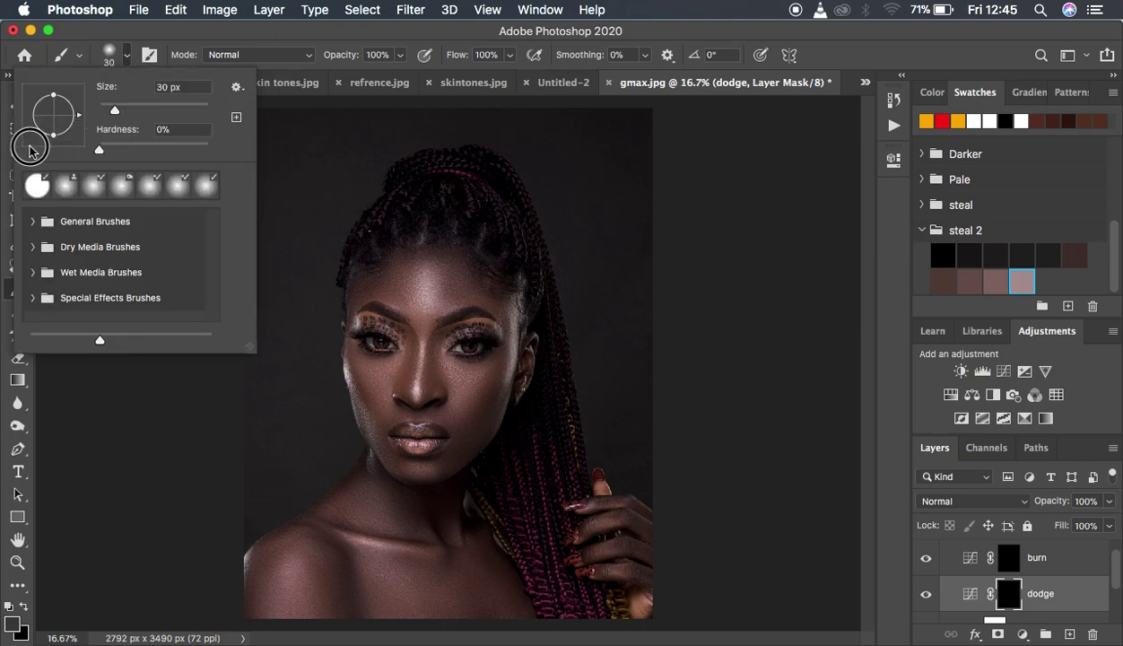
pyautogui.click(148, 38)
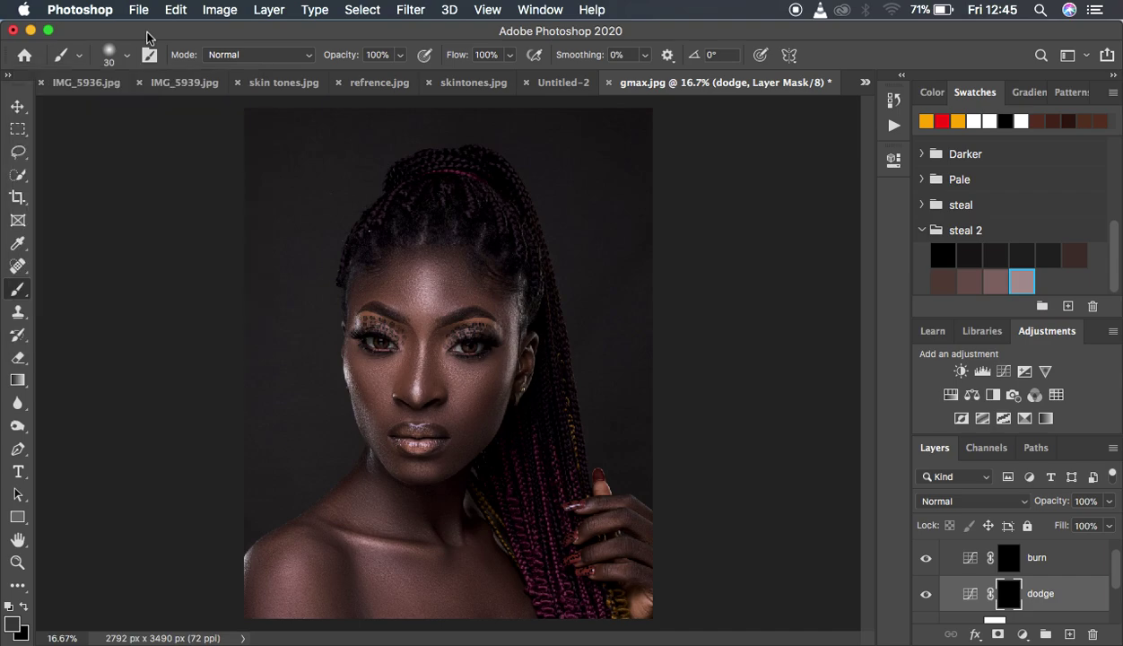
pyautogui.click(400, 57)
pyautogui.moveTo(342, 81); pyautogui.dragTo(327, 80)
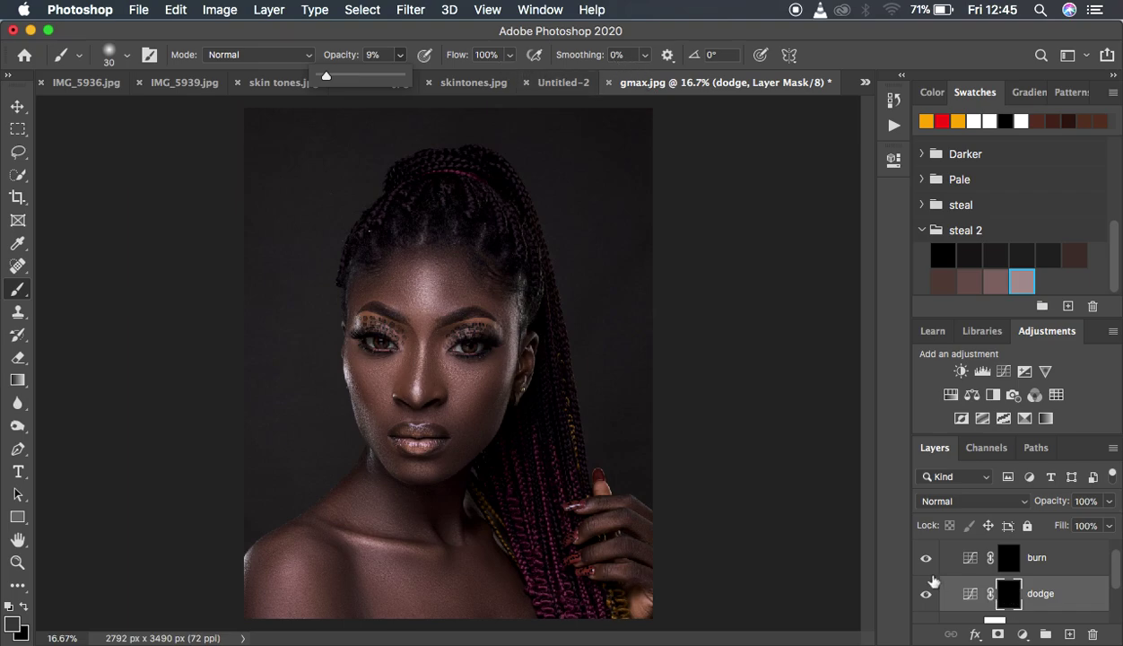
pyautogui.press('Escape')
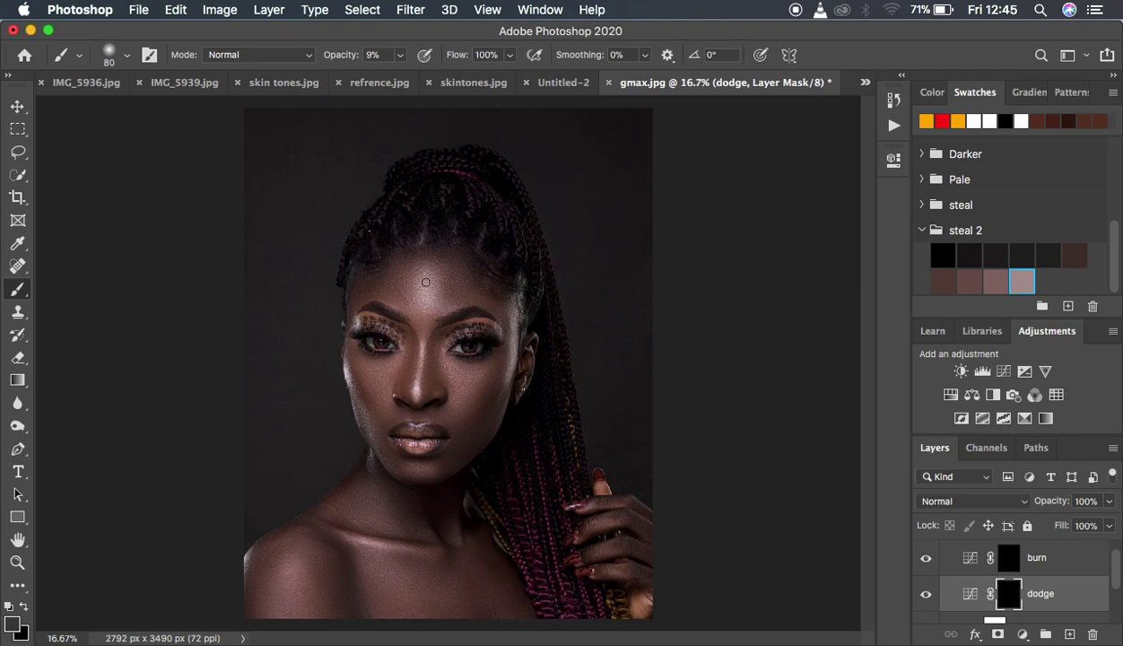
# Enlarge the brush to 200 px and make white the foreground color for painting on the dodge mask.
pyautogui.press(']')
pyautogui.press(']')
pyautogui.press(']')
pyautogui.click(9, 607)
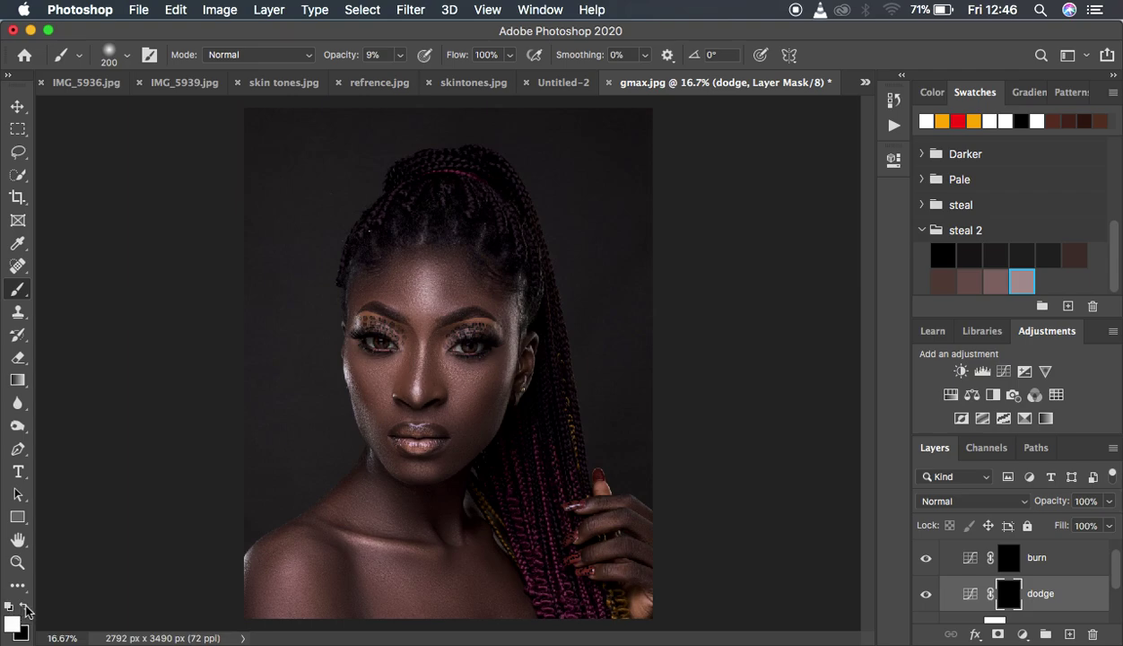
pyautogui.press('x')
pyautogui.press('x')
pyautogui.press('x')
pyautogui.press('x')
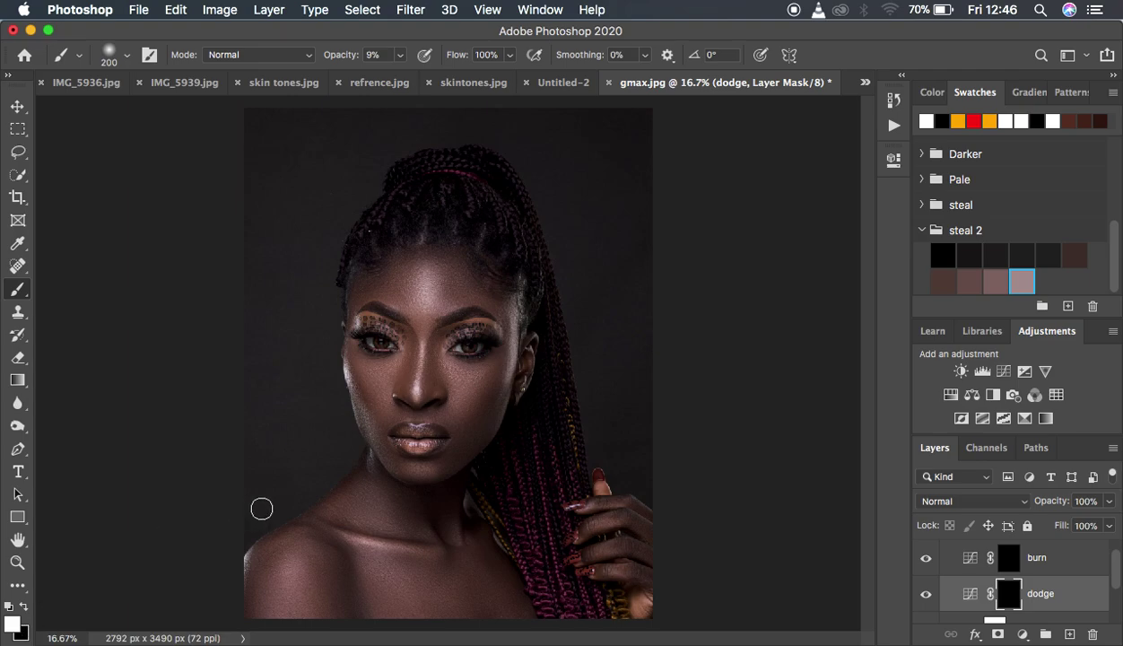
# Adjust the brush size and paint white on the dodge mask over the forehead and both under-eye cheek areas.
pyautogui.press(']')
pyautogui.press(']')
pyautogui.press(']')
pyautogui.press(']')
pyautogui.press('[')
pyautogui.press('[')
pyautogui.press('[')
pyautogui.press('[')
pyautogui.press('[')
pyautogui.moveTo(420, 292)
pyautogui.mouseDown()
pyautogui.moveTo(418, 280)
pyautogui.moveTo(409, 287)
pyautogui.mouseUp()
pyautogui.moveTo(468, 384)
pyautogui.mouseDown()
pyautogui.moveTo(469, 369)
pyautogui.moveTo(445, 395)
pyautogui.mouseUp()
pyautogui.moveTo(373, 370)
pyautogui.mouseDown()
pyautogui.moveTo(384, 395)
pyautogui.moveTo(376, 368)
pyautogui.moveTo(392, 369)
pyautogui.moveTo(376, 364)
pyautogui.moveTo(376, 392)
pyautogui.mouseUp()
# Paint white on the dodge mask over the chin and neck, then over the shoulder with a 300 px brush.
pyautogui.press('[')
pyautogui.press('[')
pyautogui.moveTo(409, 470)
pyautogui.mouseDown()
pyautogui.moveTo(439, 464)
pyautogui.moveTo(406, 474)
pyautogui.moveTo(436, 469)
pyautogui.moveTo(422, 520)
pyautogui.moveTo(343, 548)
pyautogui.moveTo(346, 538)
pyautogui.moveTo(421, 538)
pyautogui.moveTo(387, 536)
pyautogui.mouseUp()
pyautogui.press(']')
pyautogui.press(']')
pyautogui.press(']')
pyautogui.press(']')
pyautogui.moveTo(279, 570)
pyautogui.mouseDown()
pyautogui.moveTo(286, 612)
pyautogui.moveTo(296, 609)
pyautogui.moveTo(292, 553)
pyautogui.mouseUp()
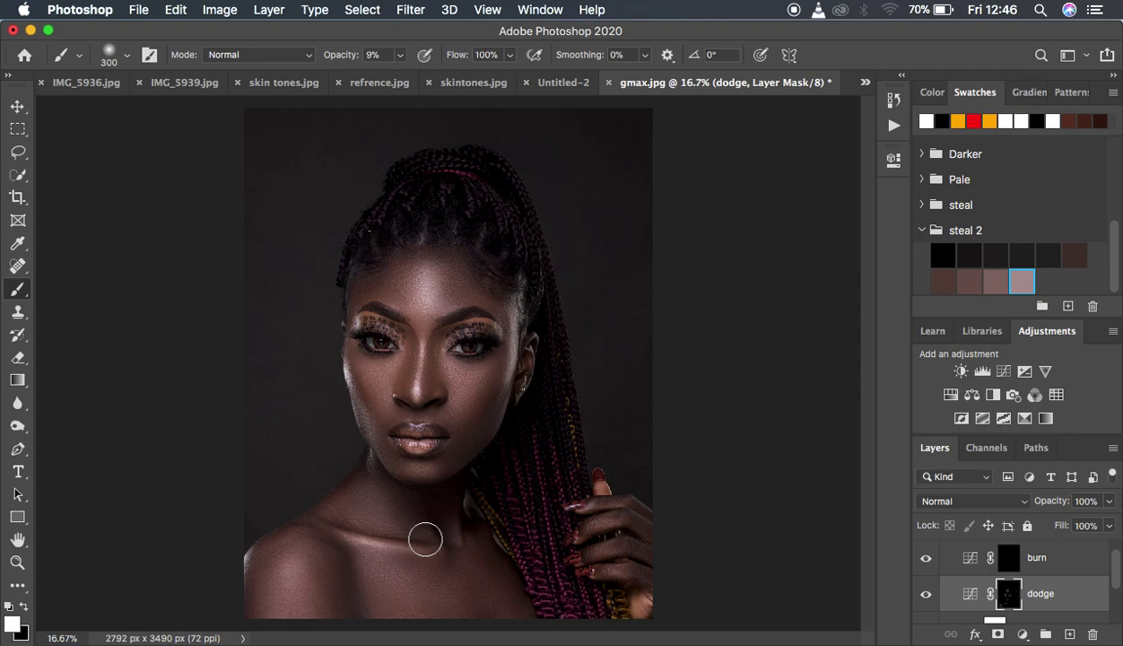
# Compare the portrait before and after dodging by toggling the dodge layer's visibility.
pyautogui.click(925, 595)
pyautogui.click(925, 598)
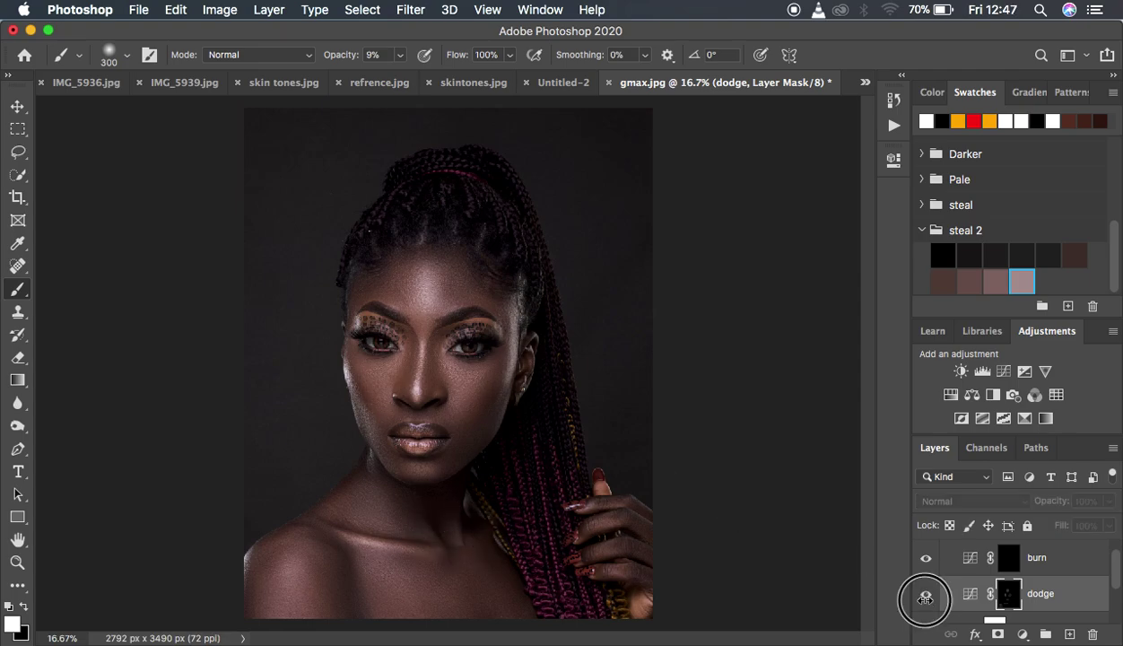
pyautogui.click(926, 597)
pyautogui.click(926, 598)
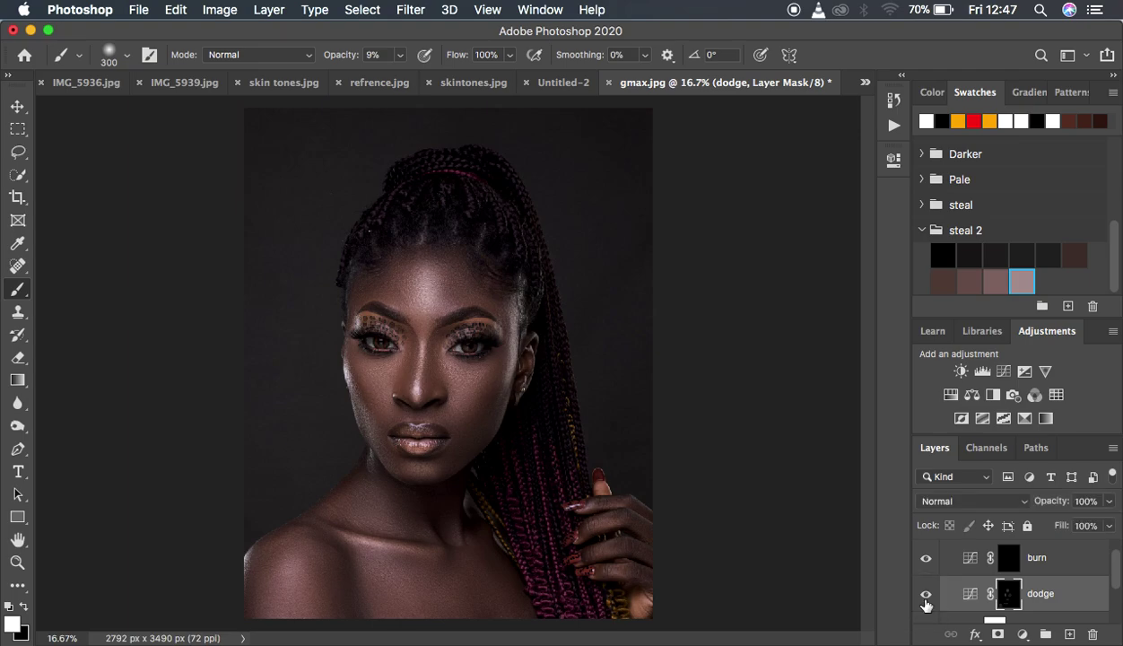
pyautogui.click(926, 599)
pyautogui.click(926, 599)
pyautogui.click(926, 600)
# Paint white on the burn layer's mask with a 250 px brush along the cheek, temple and jawline.
pyautogui.click(988, 557)
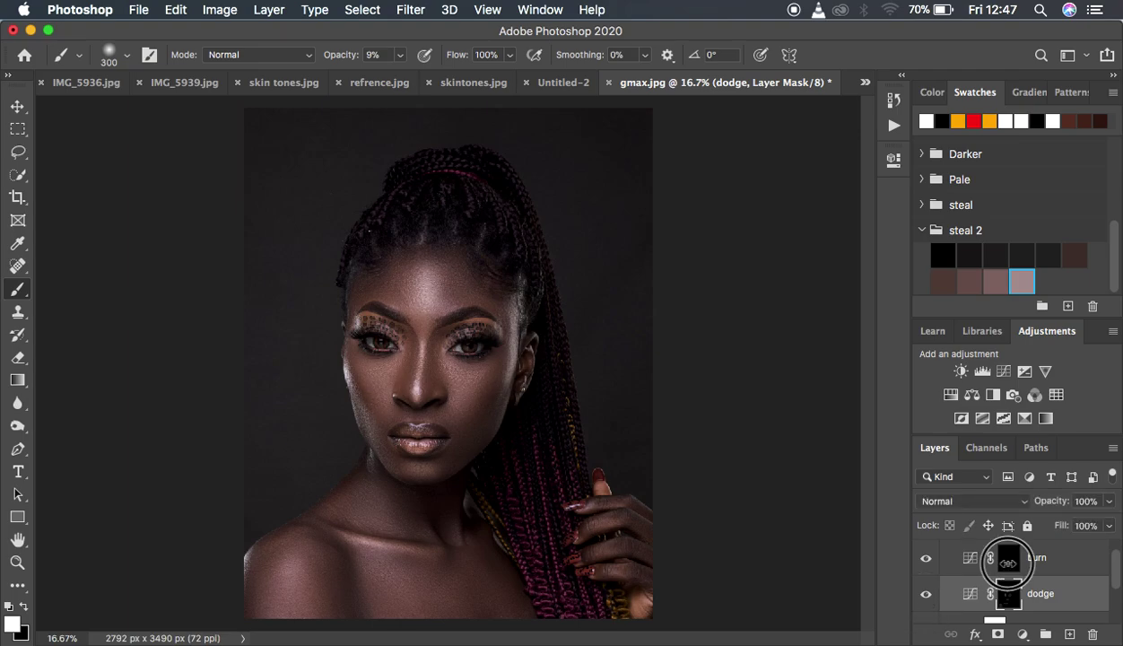
pyautogui.press('[')
pyautogui.press('[')
pyautogui.press('[')
pyautogui.press('[')
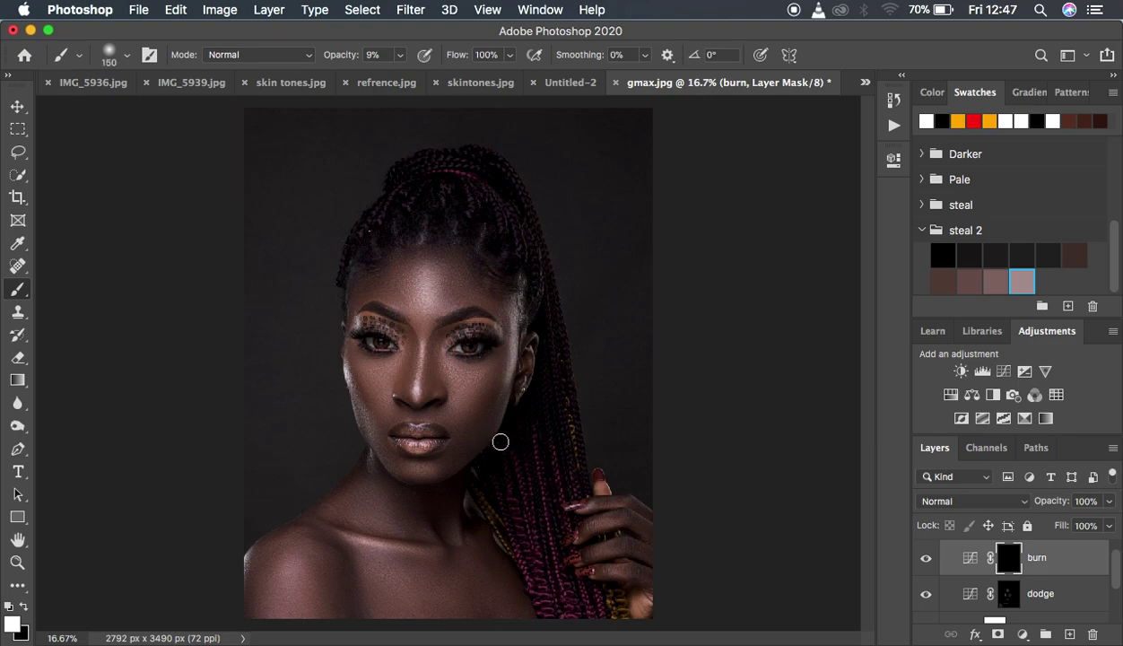
pyautogui.press(']')
pyautogui.press(']')
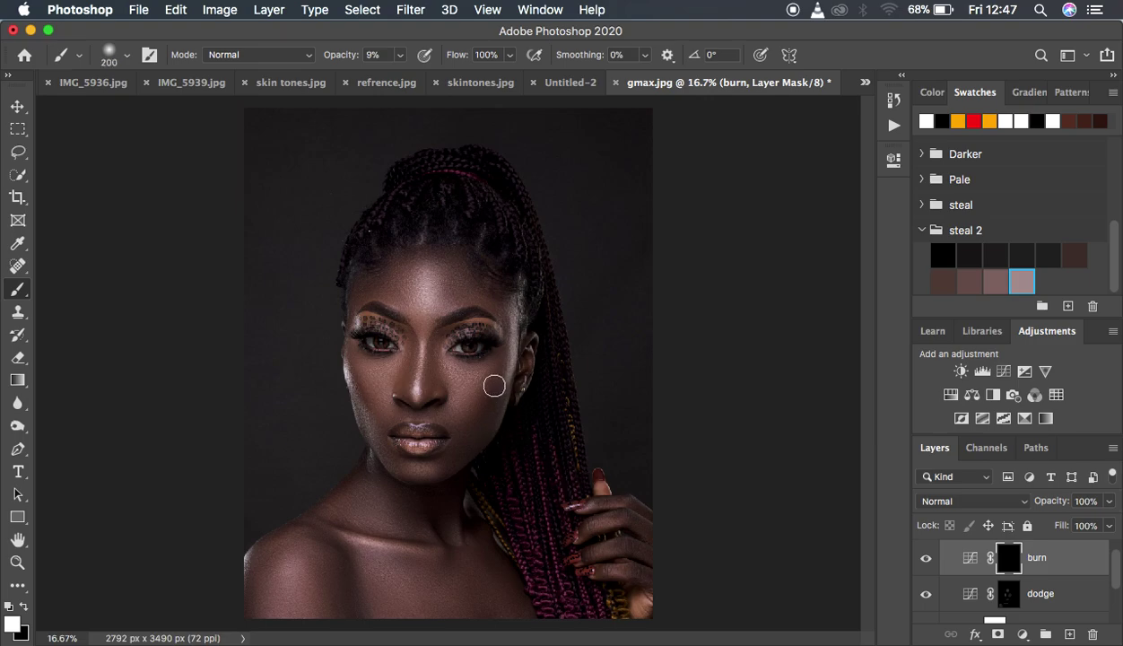
pyautogui.press(']')
pyautogui.moveTo(498, 368)
pyautogui.mouseDown()
pyautogui.moveTo(463, 442)
pyautogui.moveTo(507, 364)
pyautogui.moveTo(471, 436)
pyautogui.moveTo(353, 380)
pyautogui.moveTo(369, 419)
pyautogui.moveTo(352, 369)
pyautogui.moveTo(373, 423)
pyautogui.moveTo(384, 283)
pyautogui.moveTo(366, 291)
pyautogui.moveTo(394, 271)
pyautogui.moveTo(486, 323)
pyautogui.mouseUp()
pyautogui.moveTo(479, 433)
pyautogui.mouseDown()
pyautogui.moveTo(487, 409)
pyautogui.moveTo(456, 464)
pyautogui.mouseUp()
# Paint white on the burn mask over the shadow areas of the chest, shoulder and base of the neck.
pyautogui.moveTo(343, 549); pyautogui.dragTo(350, 617)
pyautogui.moveTo(261, 567)
pyautogui.mouseDown()
pyautogui.moveTo(251, 584)
pyautogui.moveTo(264, 564)
pyautogui.mouseUp()
pyautogui.moveTo(391, 520); pyautogui.dragTo(378, 531)
pyautogui.scroll(1, 1047, 567)
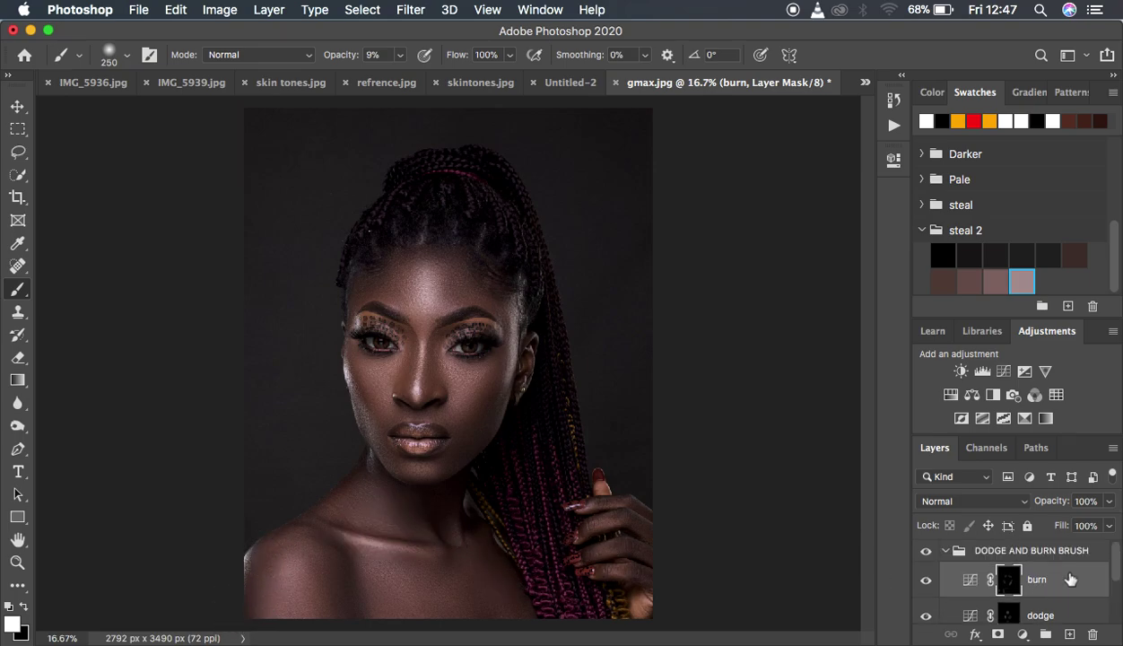
# Collapse the DODGE AND BURN BRUSH group and toggle its visibility to compare the portrait with and without the retouching.
pyautogui.click(946, 551)
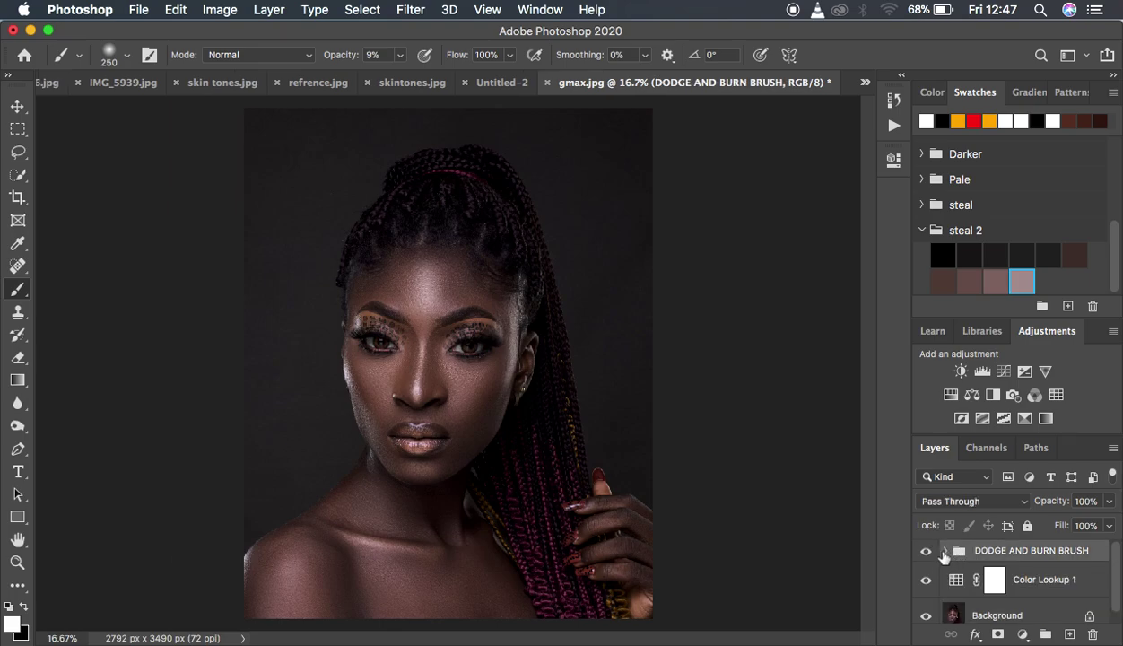
pyautogui.click(925, 551)
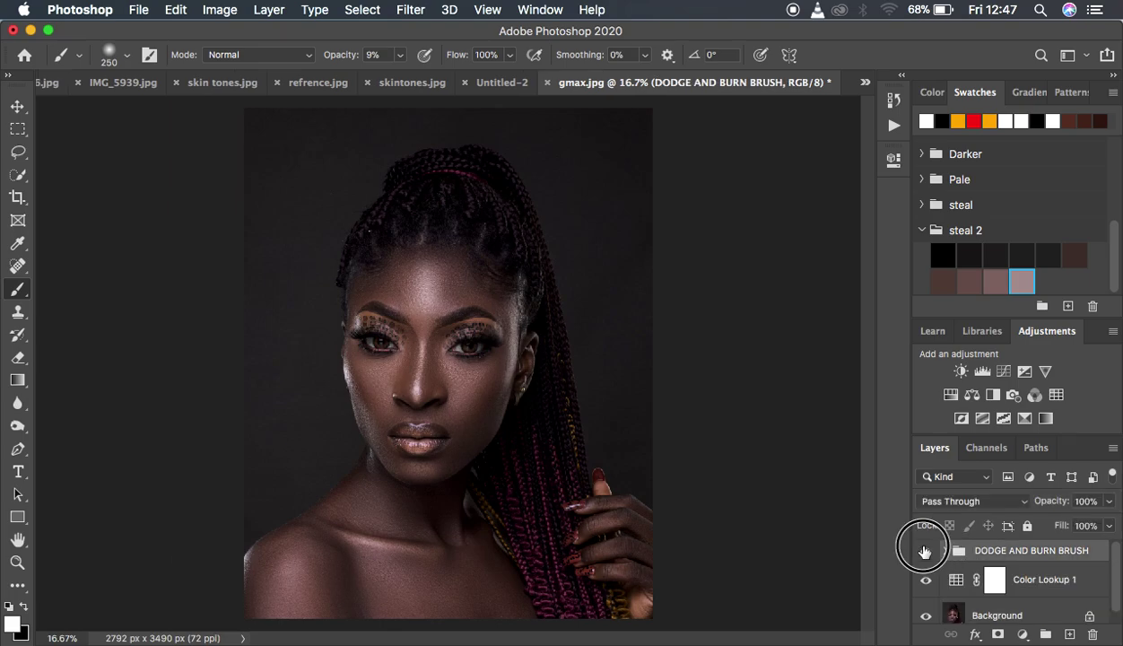
pyautogui.click(925, 550)
pyautogui.click(925, 551)
pyautogui.click(925, 551)
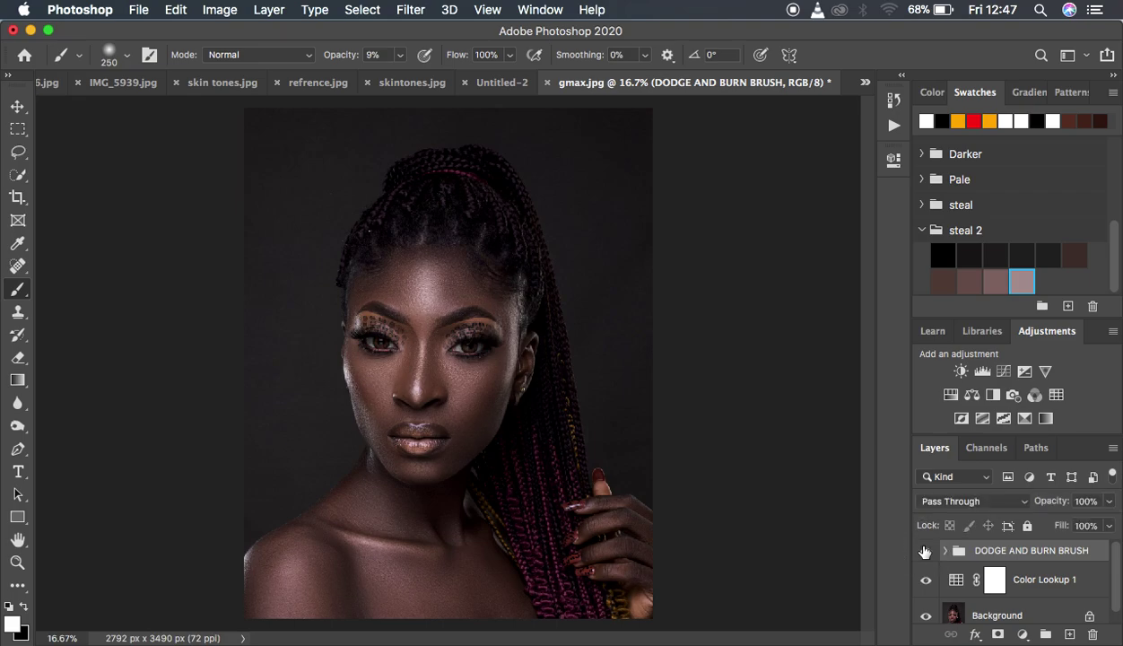
pyautogui.click(925, 551)
pyautogui.click(925, 551)
pyautogui.click(925, 551)
pyautogui.click(925, 551)
pyautogui.click(924, 550)
pyautogui.click(925, 550)
pyautogui.click(925, 551)
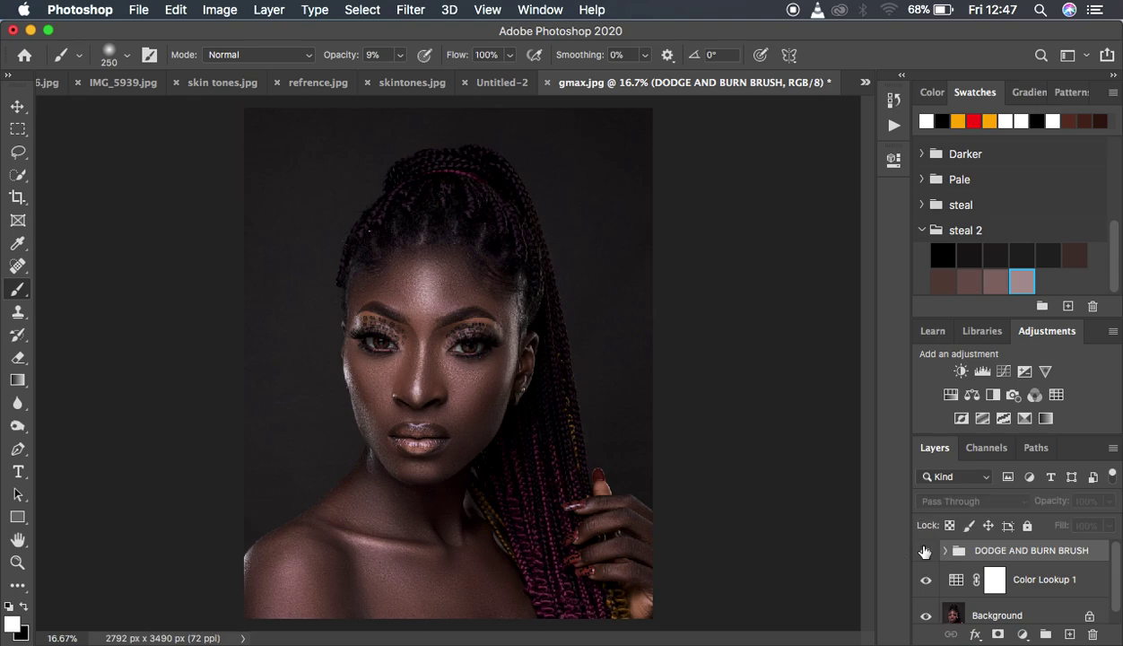
pyautogui.click(925, 551)
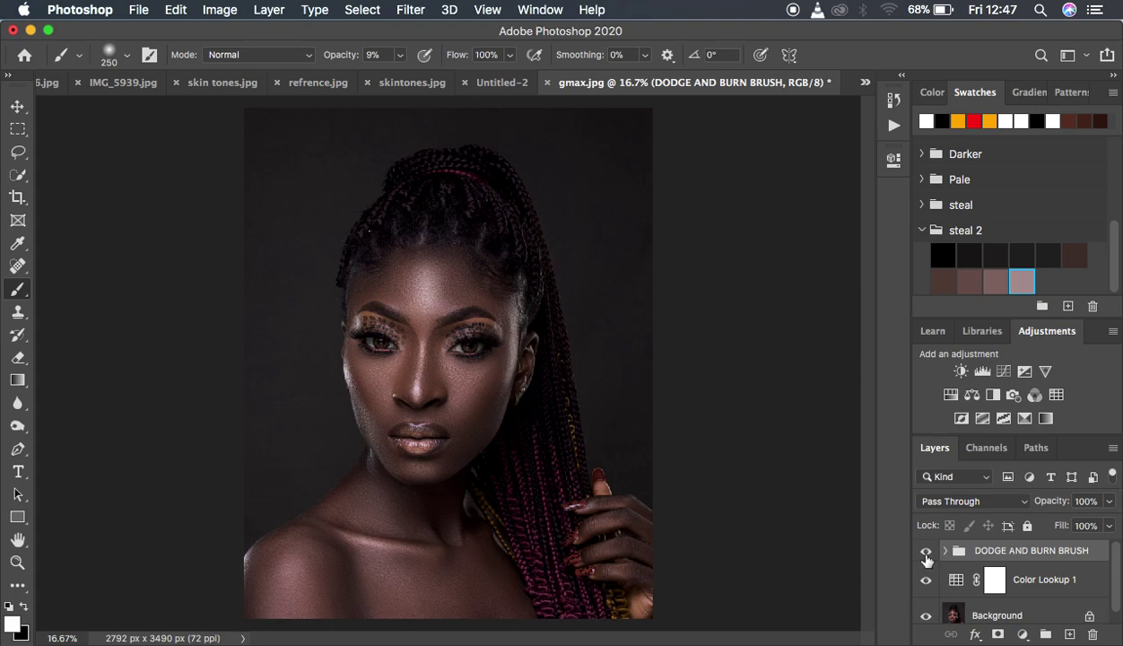
# Hide the DODGE AND BURN BRUSH group and add a brightening Curves layer with a point at input 94, output 153.
pyautogui.click(925, 551)
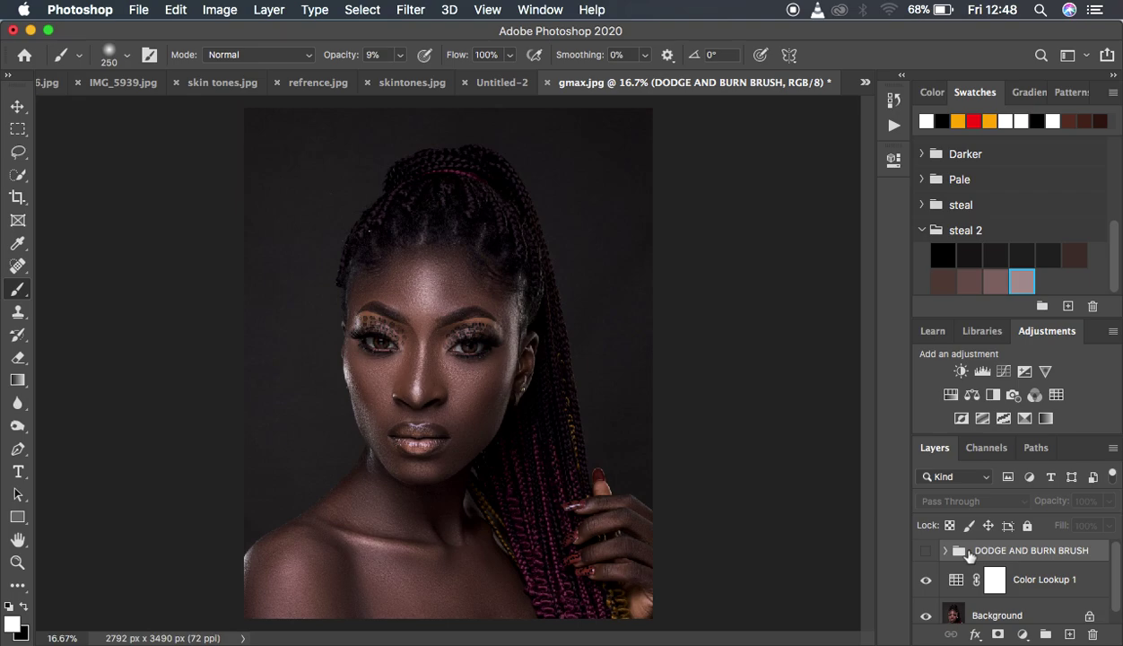
pyautogui.click(1022, 634)
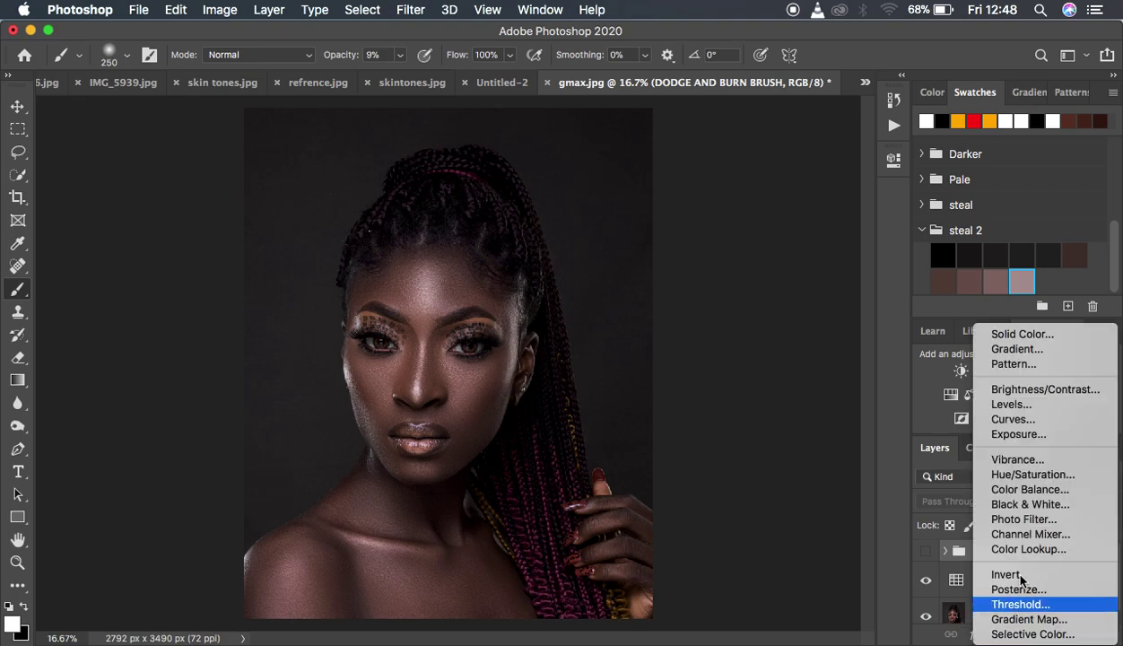
pyautogui.click(1014, 419)
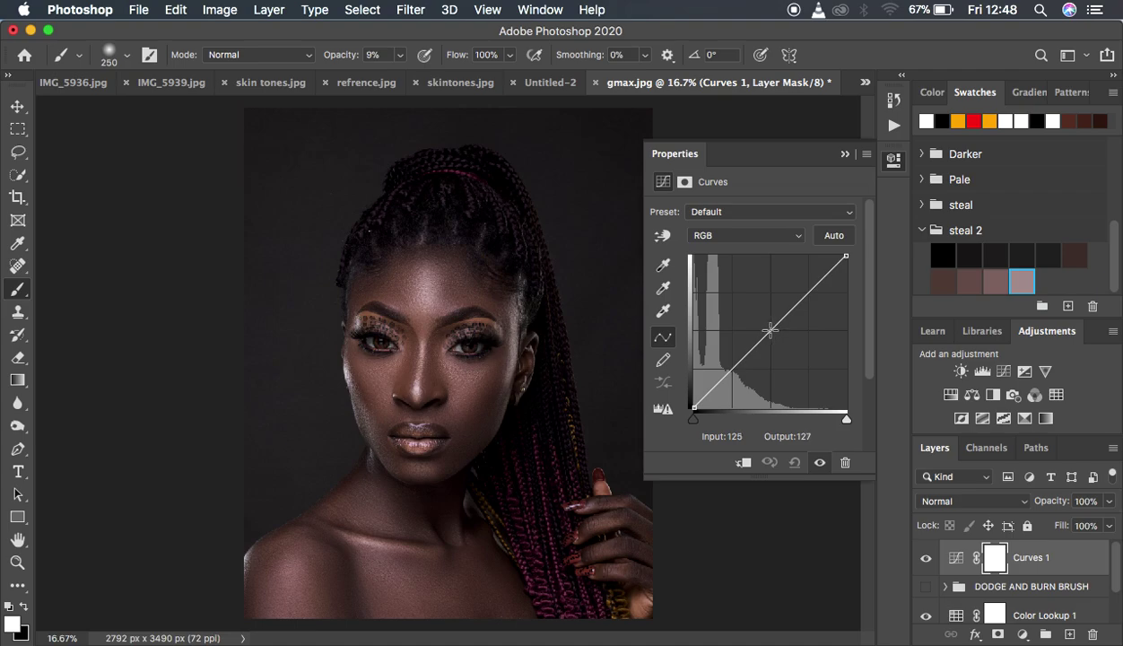
pyautogui.moveTo(771, 330); pyautogui.dragTo(750, 316)
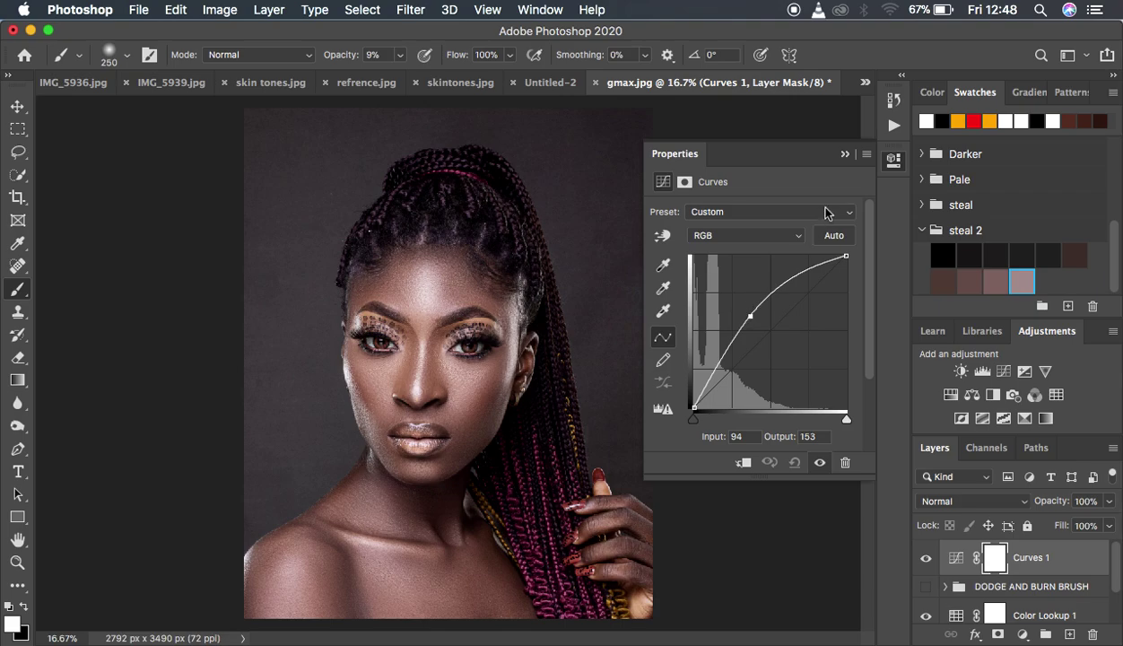
pyautogui.click(844, 154)
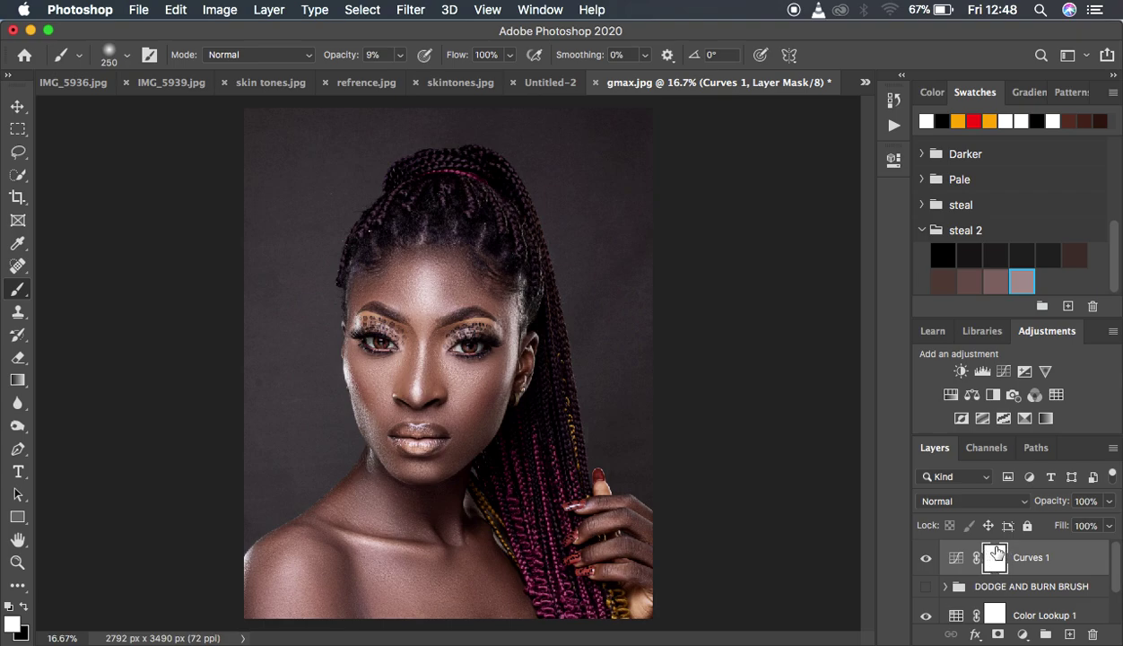
# Invert the new Curves layer's mask to black and rename the layer "dodge".
pyautogui.press('super+i')
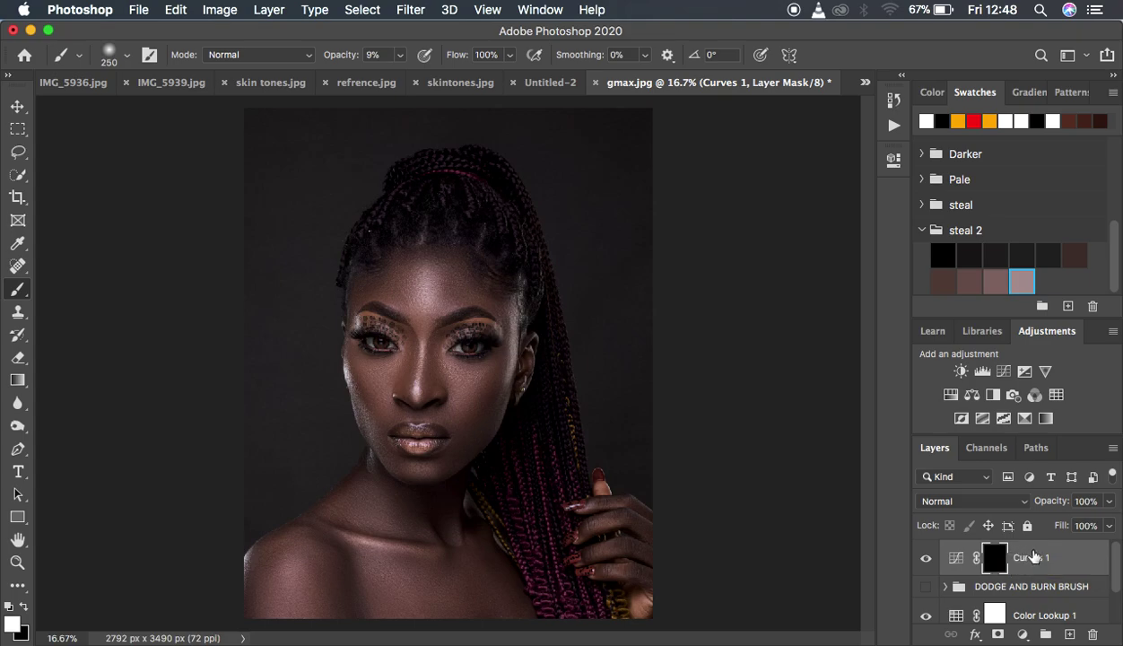
pyautogui.doubleClick(1032, 558)
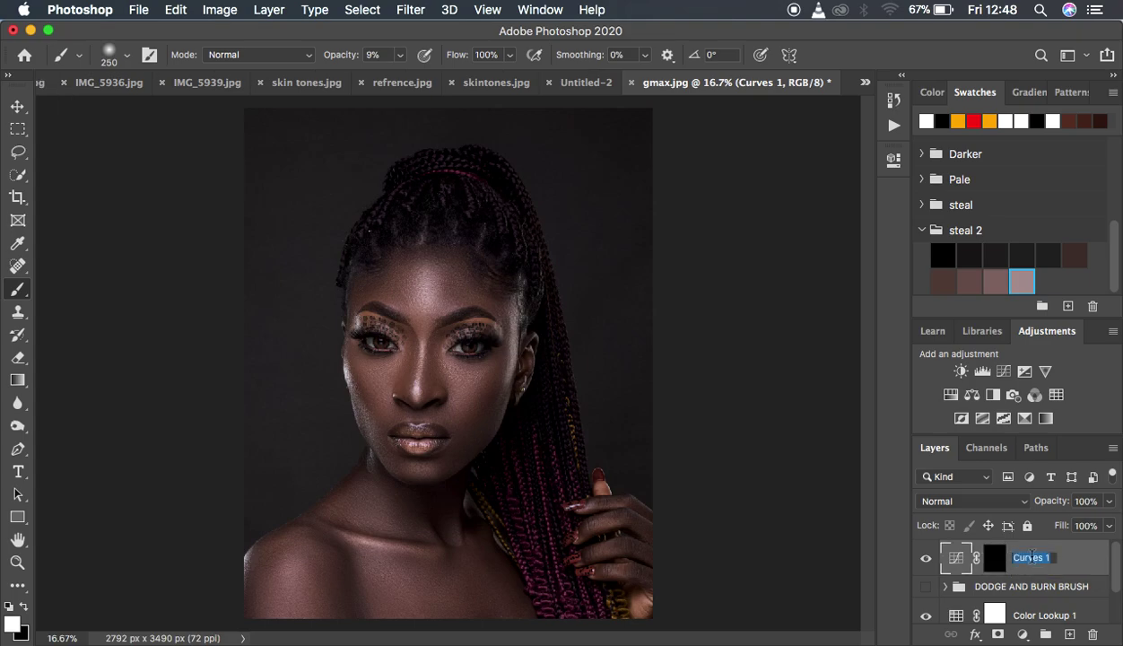
pyautogui.write('dodge')
pyautogui.press('Return')
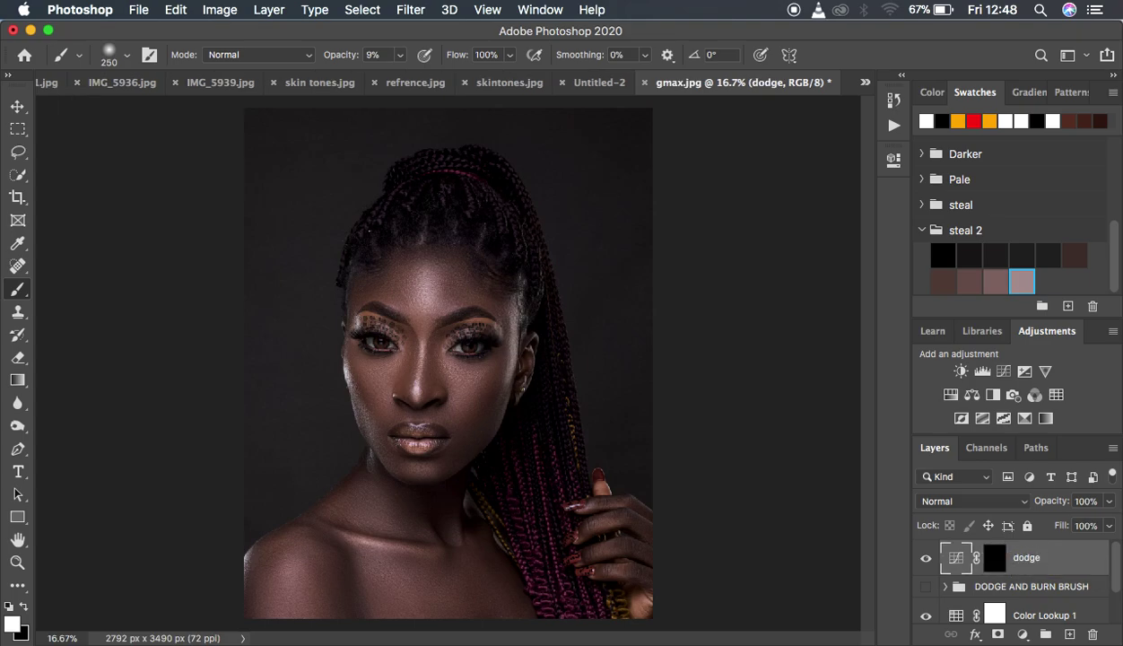
pyautogui.click(1022, 634)
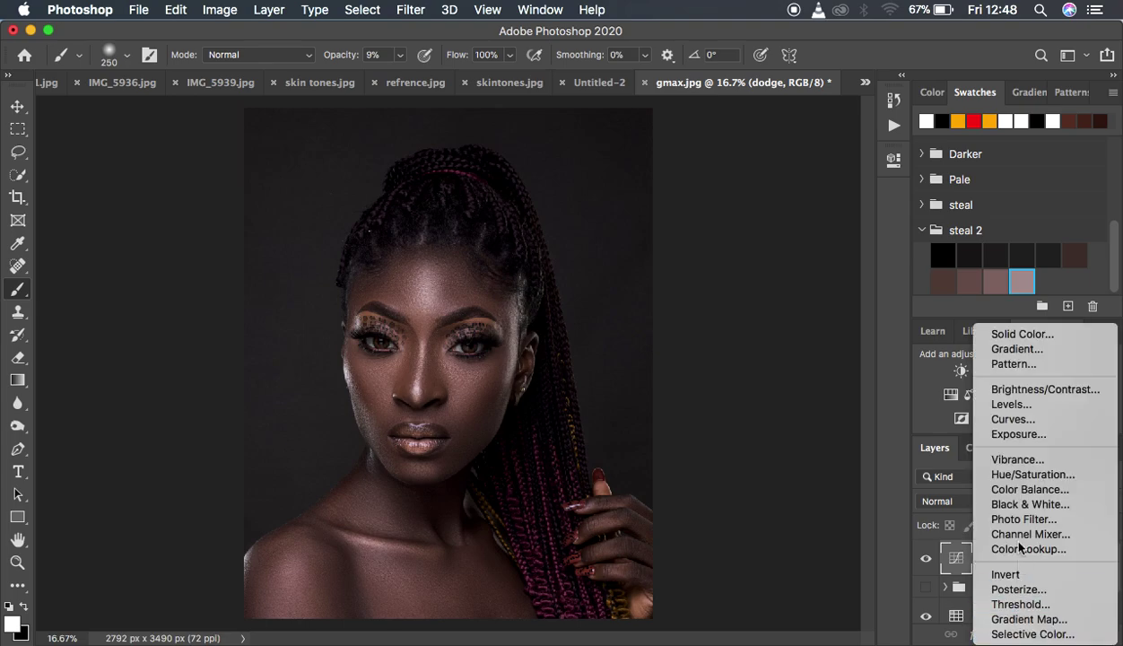
pyautogui.click(1017, 433)
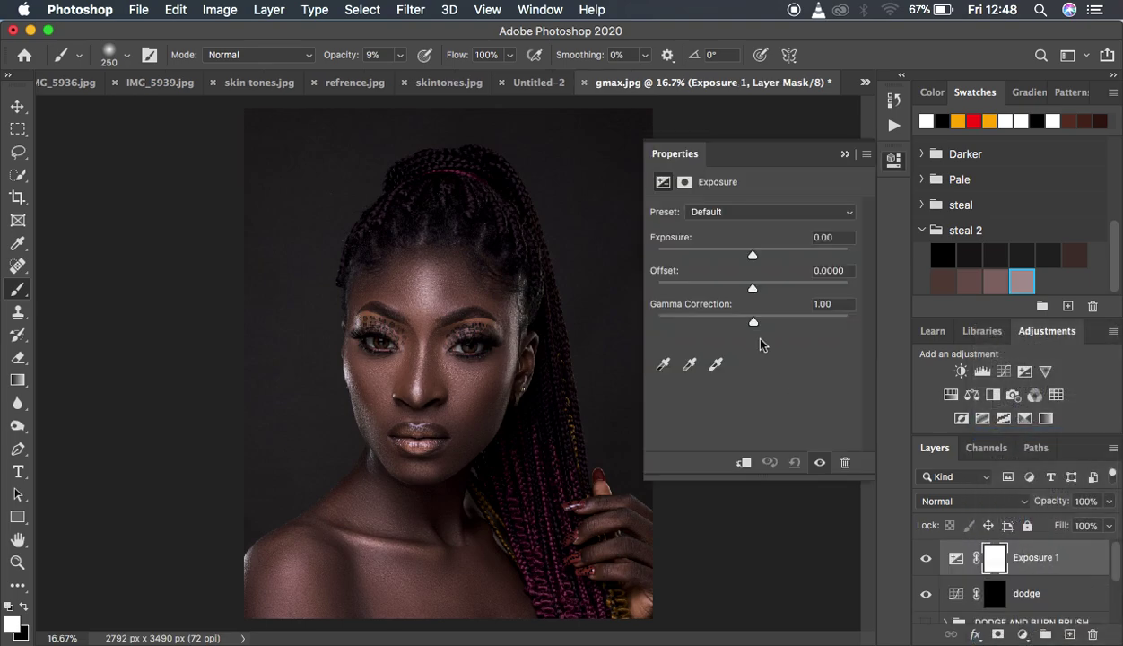
pyautogui.click(845, 154)
pyautogui.moveTo(1053, 552); pyautogui.dragTo(1091, 633)
# Add a second Curves adjustment layer above dodge and pull the middle of its RGB curve down to darken the image.
pyautogui.click(1023, 634)
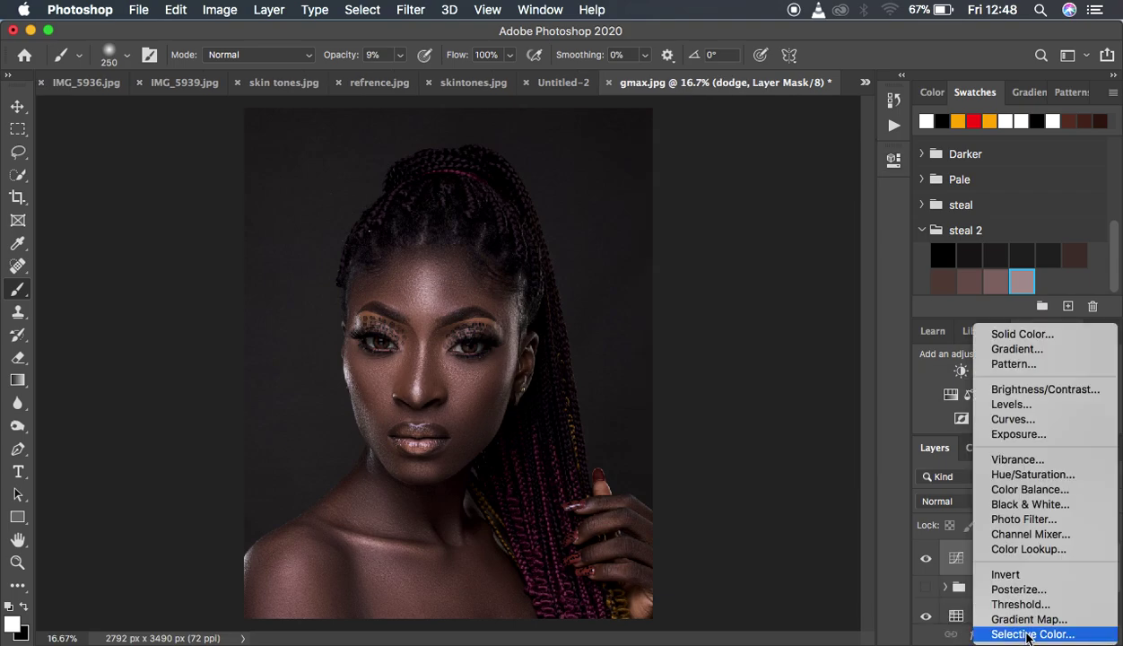
pyautogui.click(1014, 419)
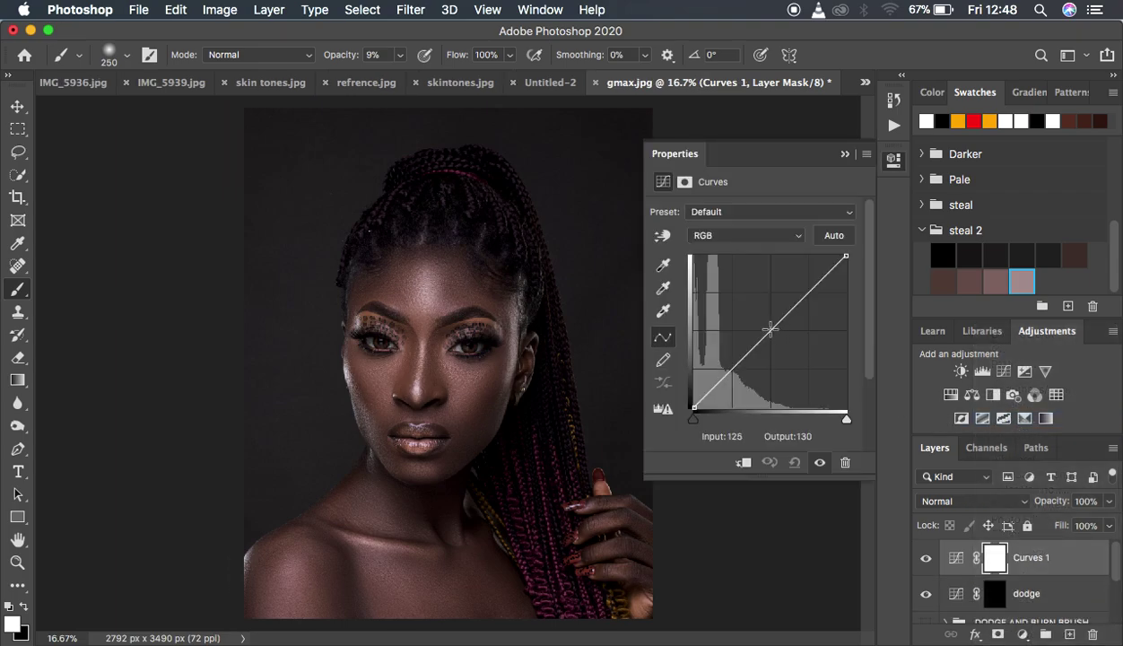
pyautogui.moveTo(774, 328); pyautogui.dragTo(781, 345)
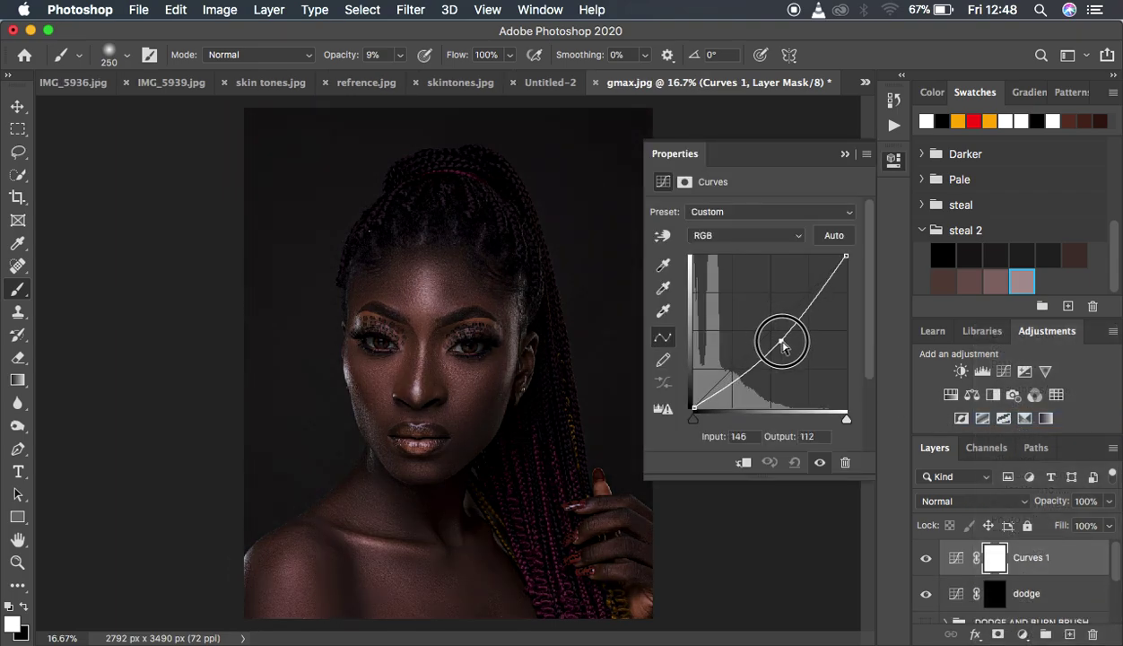
pyautogui.click(844, 154)
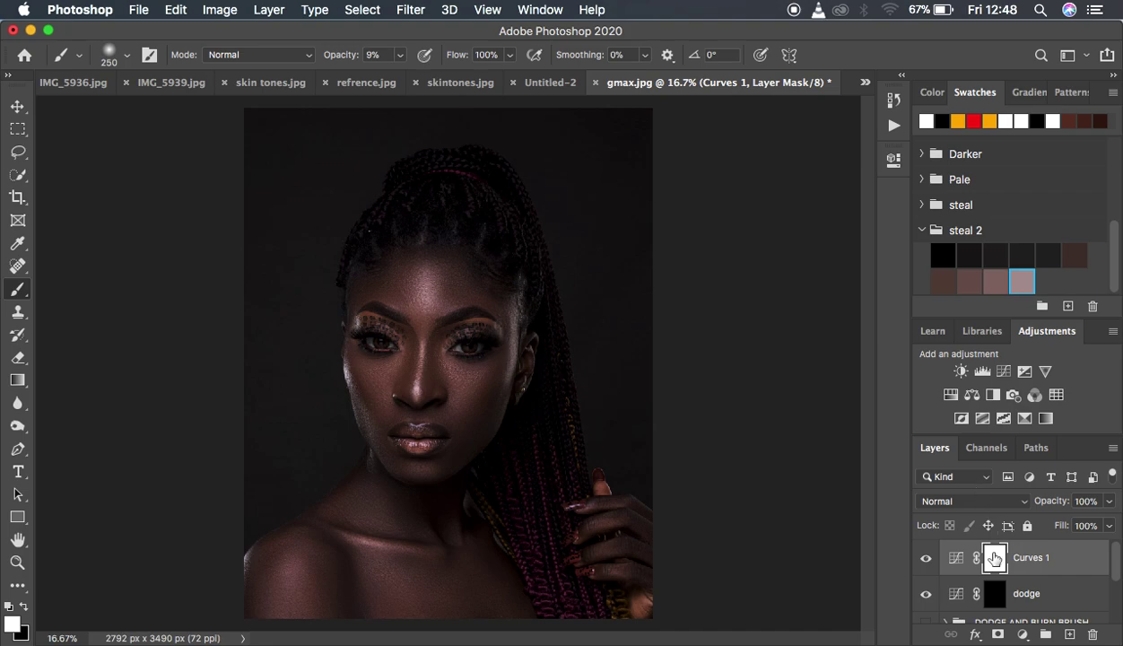
# Invert the darkening Curves layer's mask to black and rename the layer "burn".
pyautogui.press('super+i')
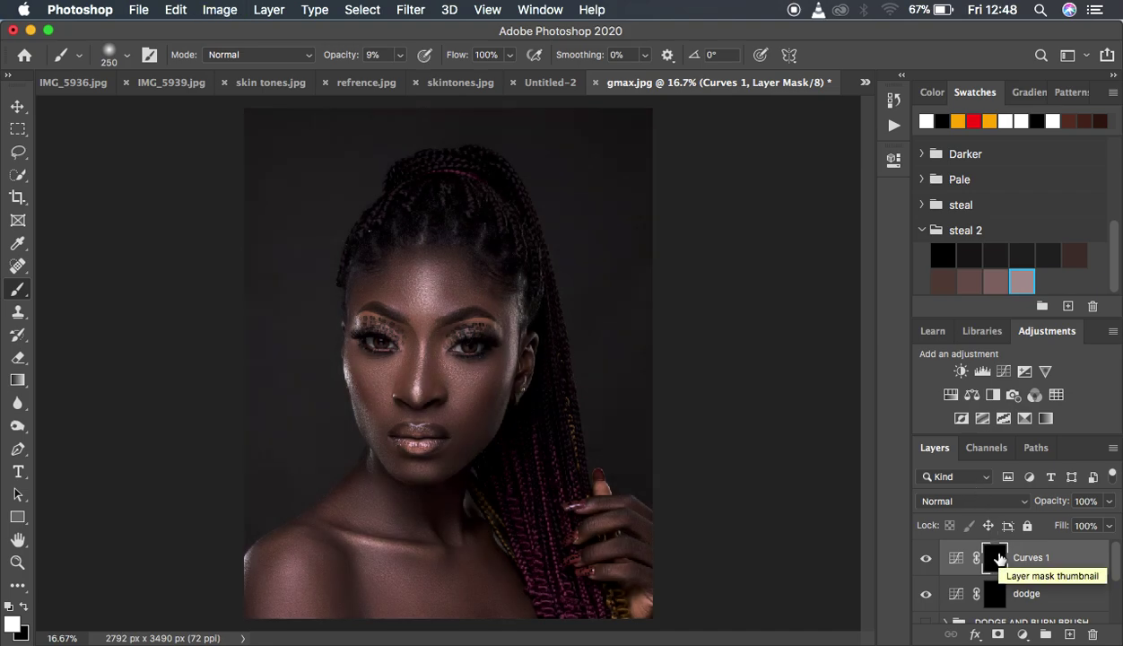
pyautogui.doubleClick(1032, 558)
pyautogui.write('D')
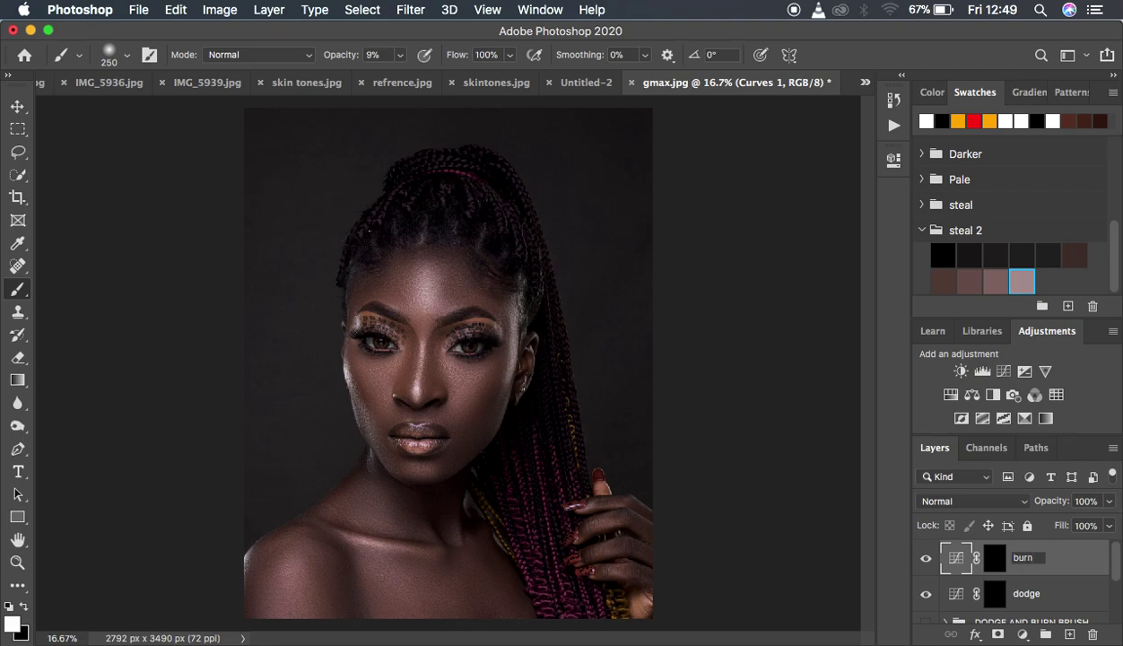
pyautogui.press('Return')
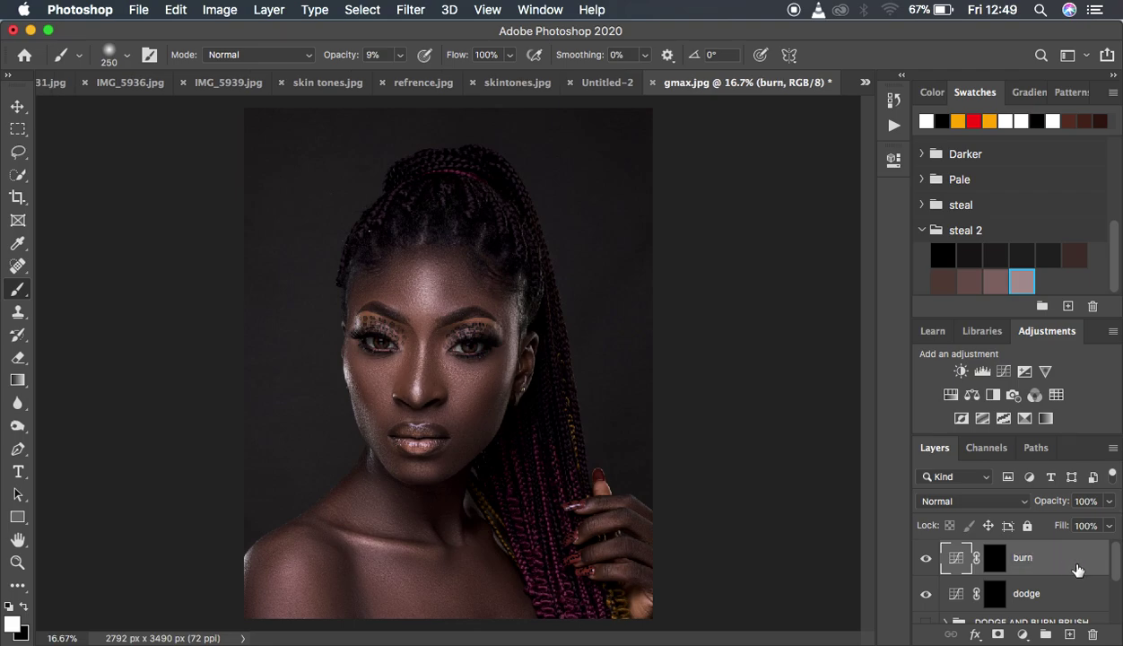
# Group the new burn and dodge layers and name the group "DODGE AND BURN LINES".
pyautogui.keyDown('shift'); pyautogui.click(1073, 594); pyautogui.keyUp('shift')
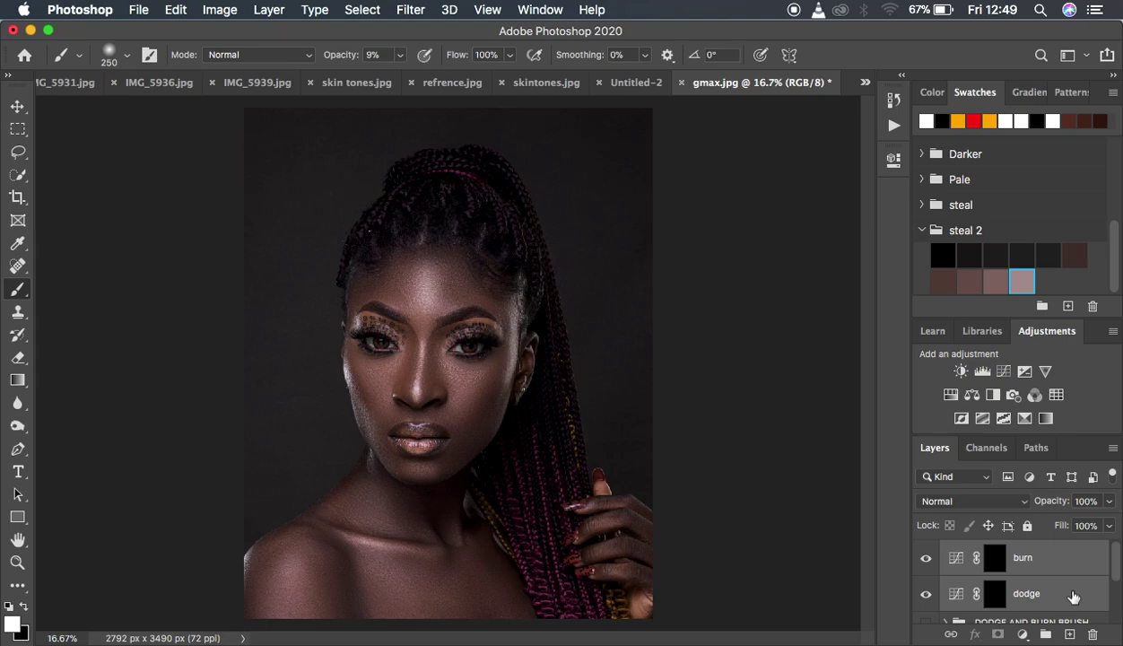
pyautogui.press('super+g')
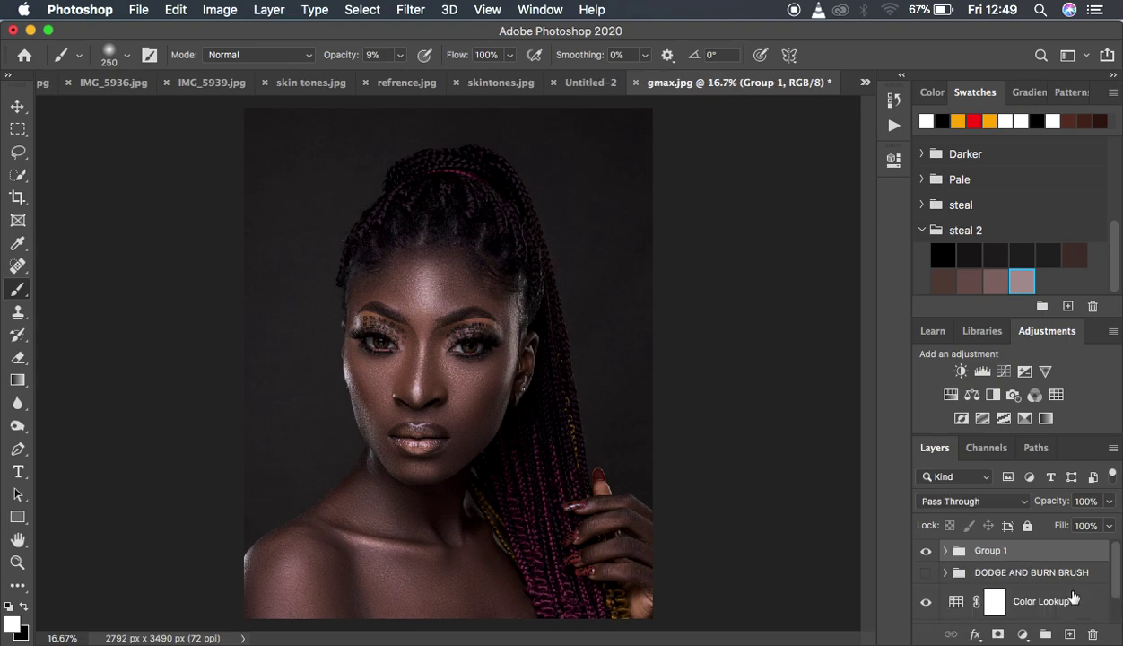
pyautogui.doubleClick(990, 551)
pyautogui.write('DODGE AND')
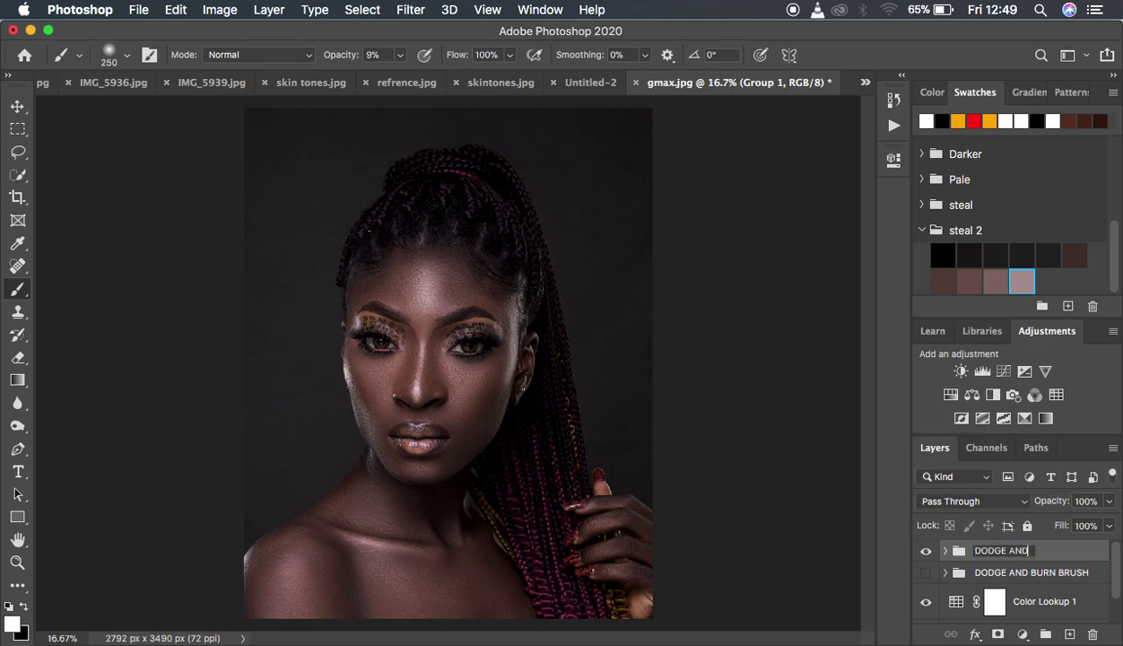
pyautogui.write(' BURN LINES')
pyautogui.press('Return')
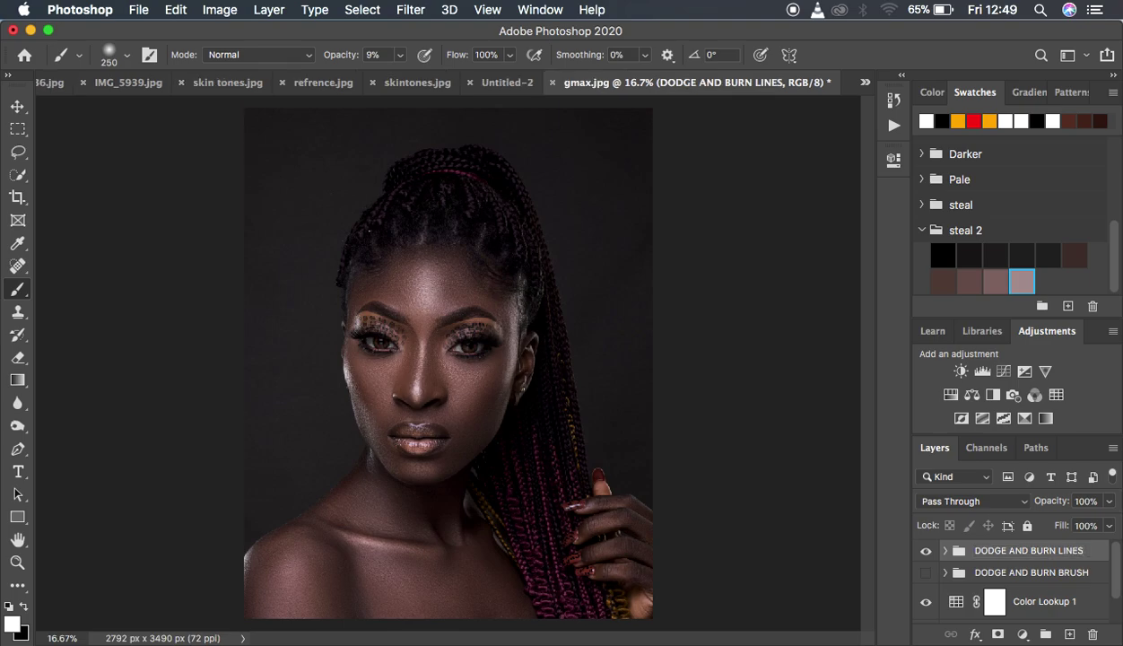
# Target the dodge mask in the DODGE AND BURN LINES group and set the brush to 100% opacity and 80 px.
pyautogui.click(944, 550)
pyautogui.moveTo(1113, 555); pyautogui.dragTo(1118, 563)
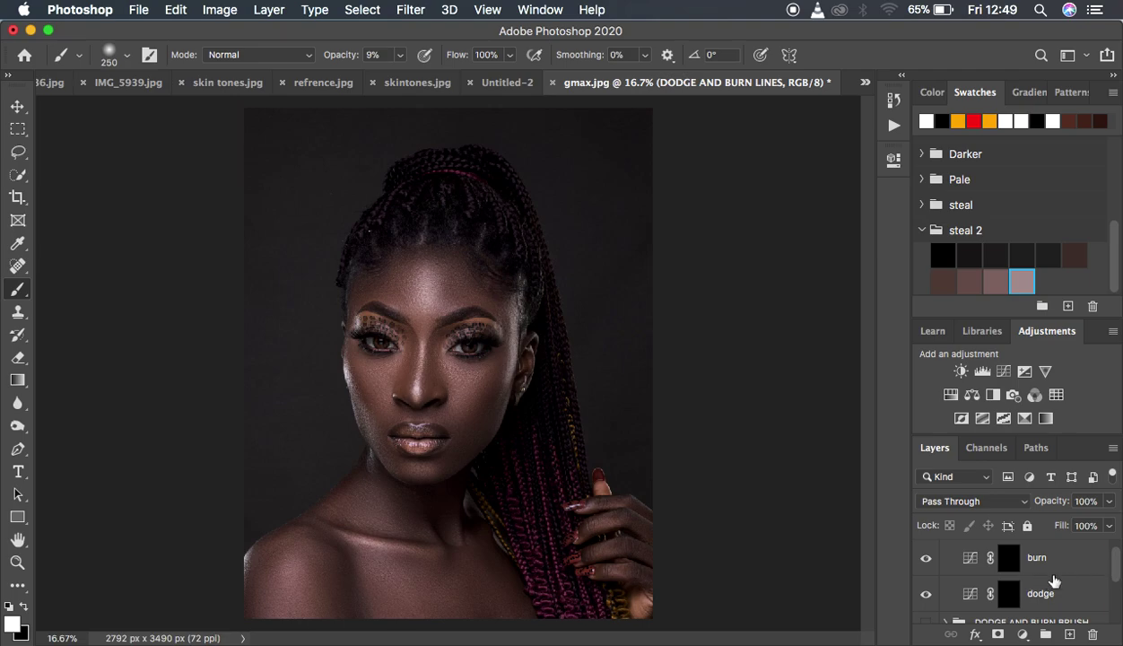
pyautogui.click(1010, 594)
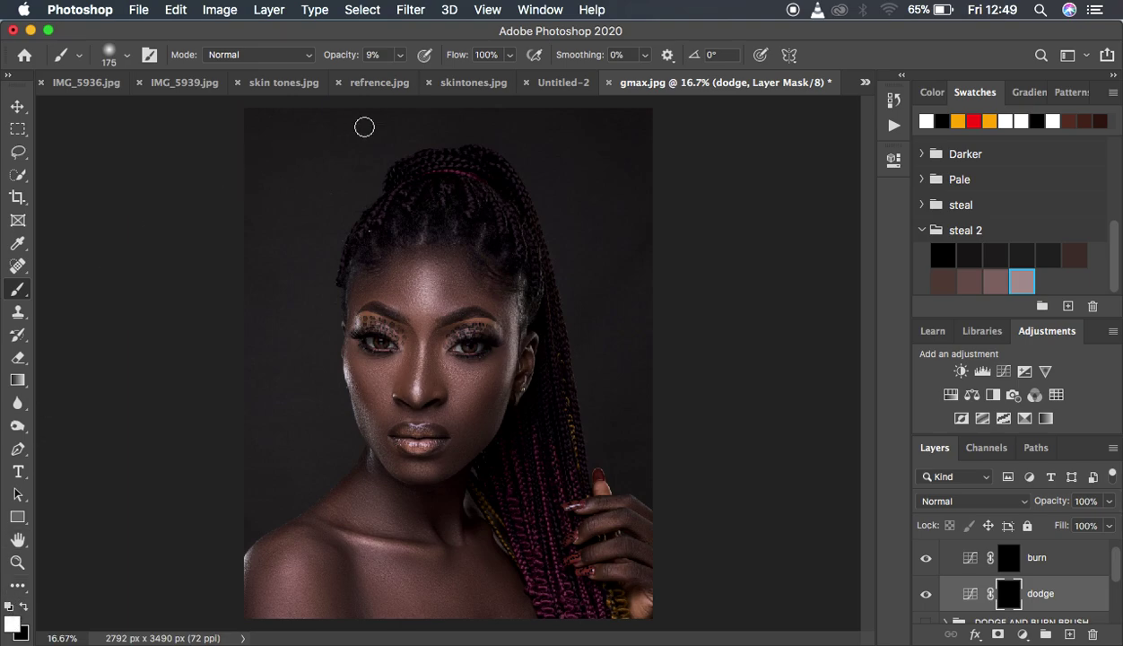
pyautogui.click(400, 55)
pyautogui.moveTo(395, 76); pyautogui.dragTo(517, 82)
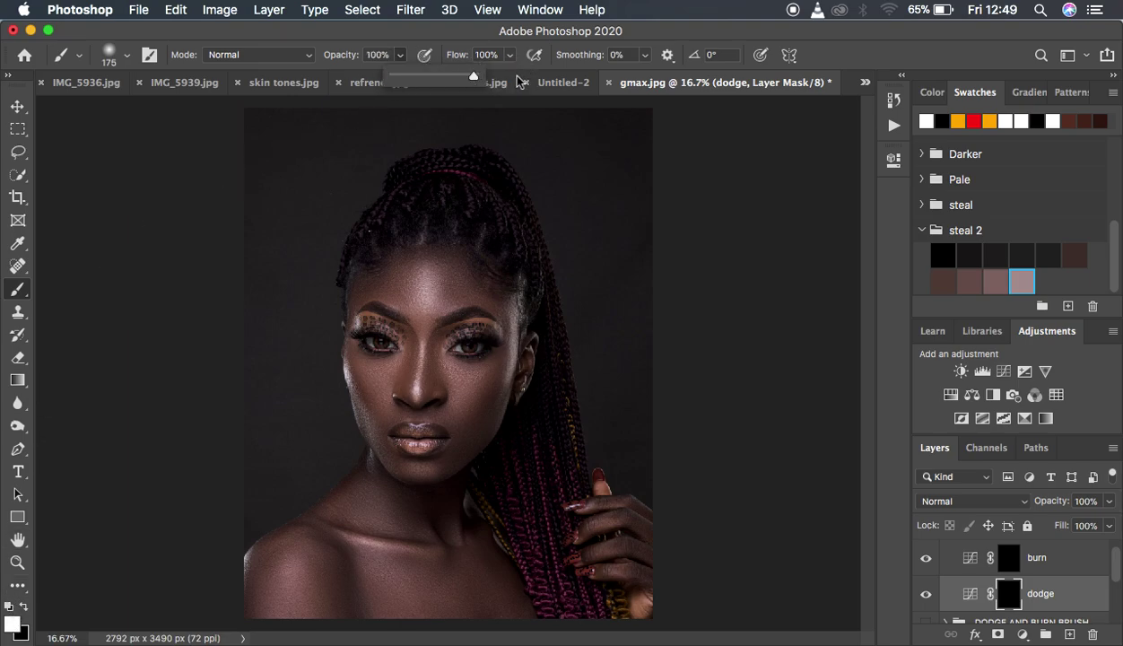
pyautogui.click(623, 215)
pyautogui.press('[')
pyautogui.press('[')
pyautogui.press('[')
pyautogui.press('[')
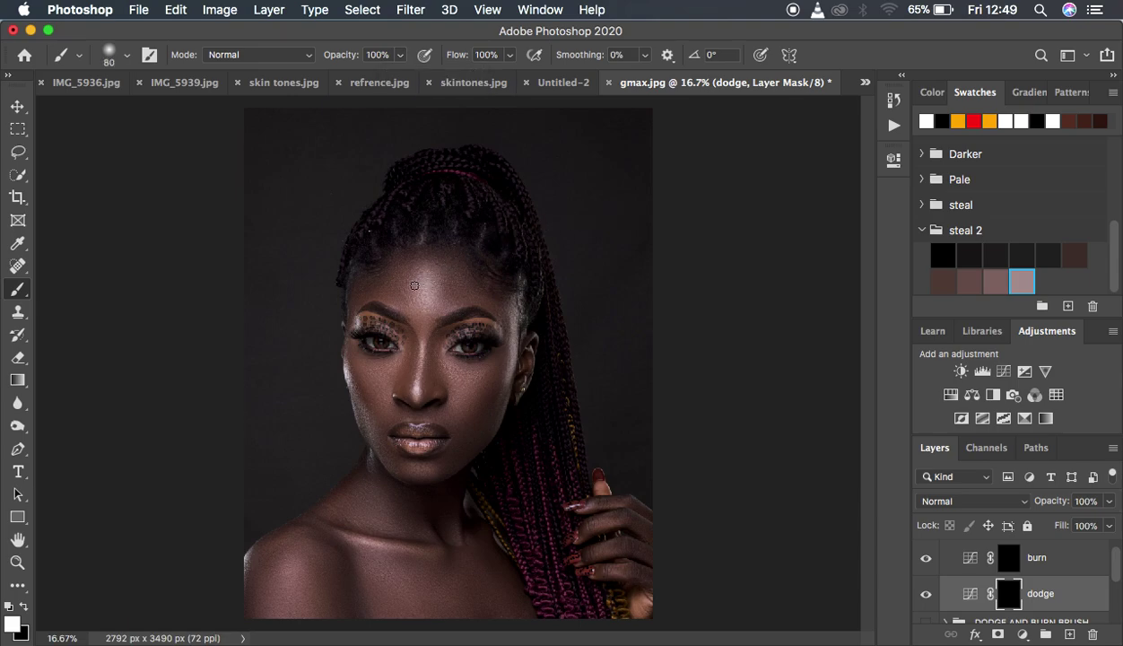
# Paint white highlight lines on the dodge mask across the forehead, both cheeks, chin, collarbone and shoulder, using a 70 px brush beyond the forehead.
pyautogui.moveTo(408, 290)
pyautogui.mouseDown()
pyautogui.moveTo(441, 290)
pyautogui.moveTo(411, 290)
pyautogui.moveTo(411, 303)
pyautogui.mouseUp()
pyautogui.moveTo(376, 368); pyautogui.dragTo(383, 403)
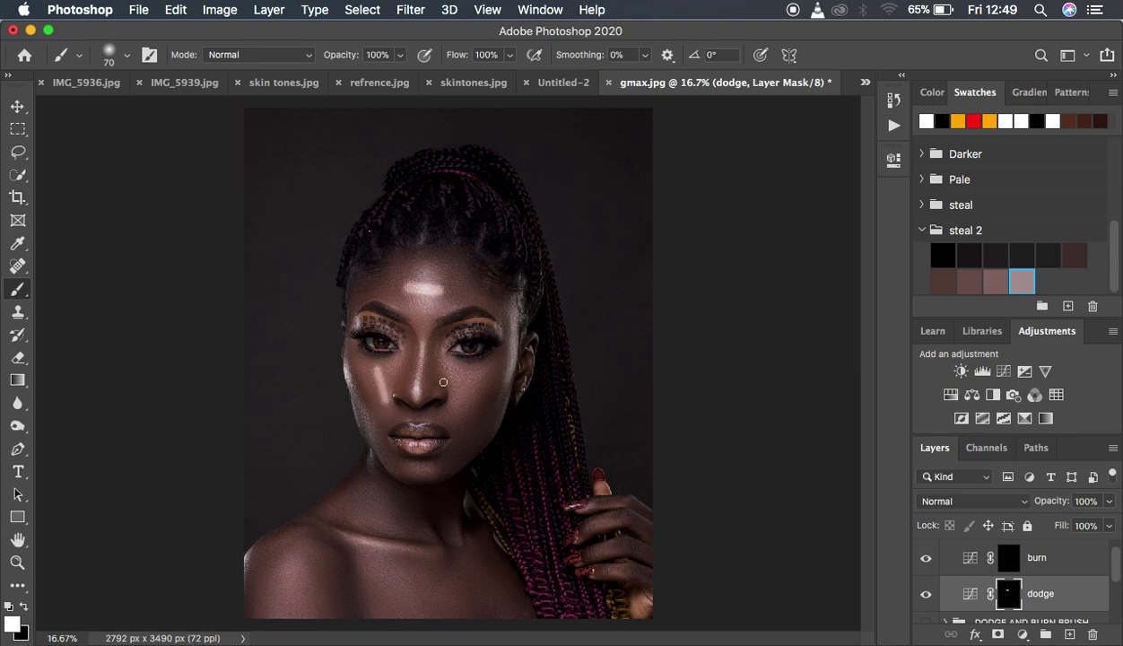
pyautogui.moveTo(457, 397); pyautogui.dragTo(486, 366)
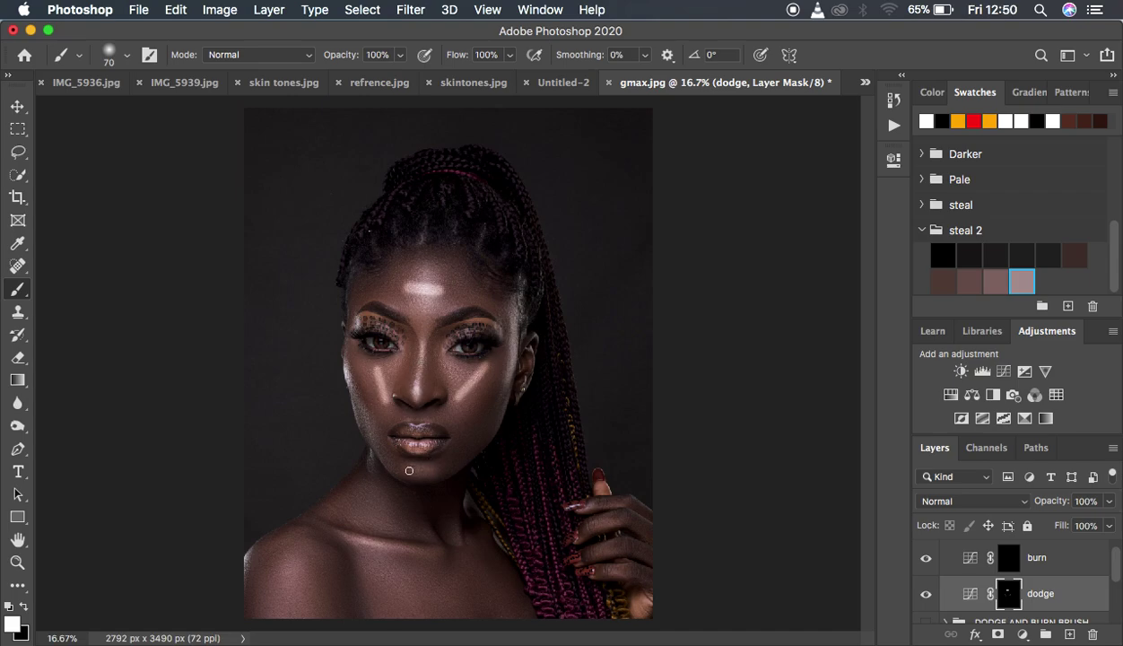
pyautogui.moveTo(402, 467); pyautogui.dragTo(422, 470)
pyautogui.moveTo(343, 530); pyautogui.dragTo(411, 547)
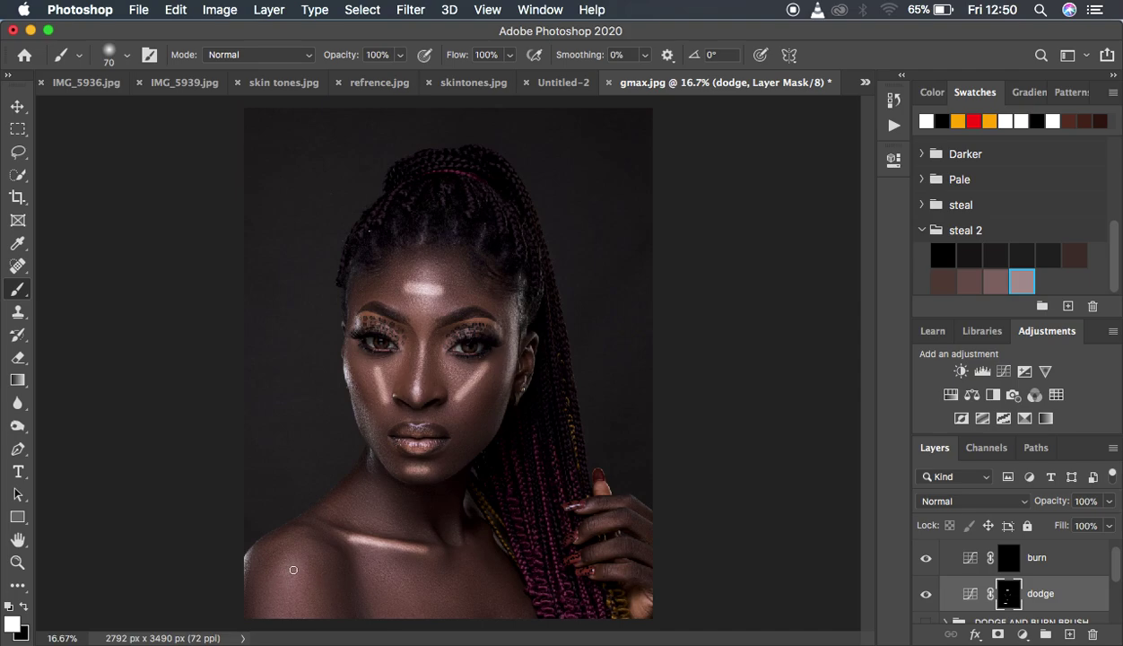
pyautogui.moveTo(294, 570); pyautogui.dragTo(288, 613)
# Paint white contour lines on the burn layer's mask along the hollows of both cheeks with a 50 px brush.
pyautogui.click(1008, 559)
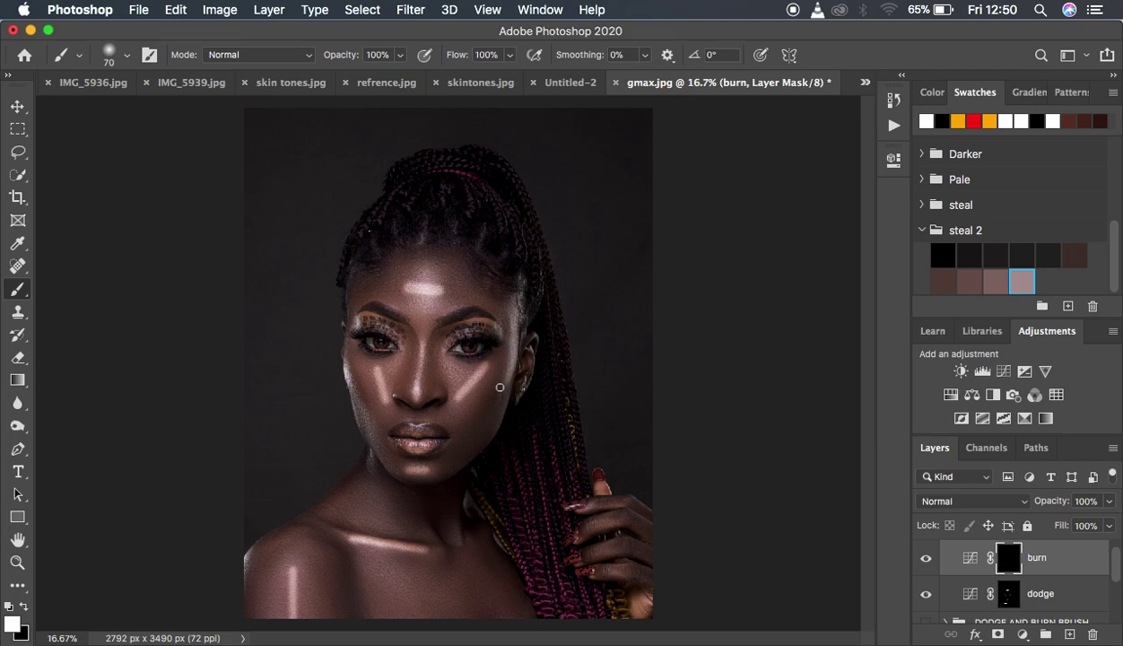
pyautogui.press('[')
pyautogui.moveTo(498, 387)
pyautogui.mouseDown()
pyautogui.moveTo(471, 436)
pyautogui.moveTo(426, 442)
pyautogui.mouseUp()
pyautogui.moveTo(359, 385)
pyautogui.mouseDown()
pyautogui.moveTo(369, 415)
pyautogui.moveTo(376, 408)
pyautogui.mouseUp()
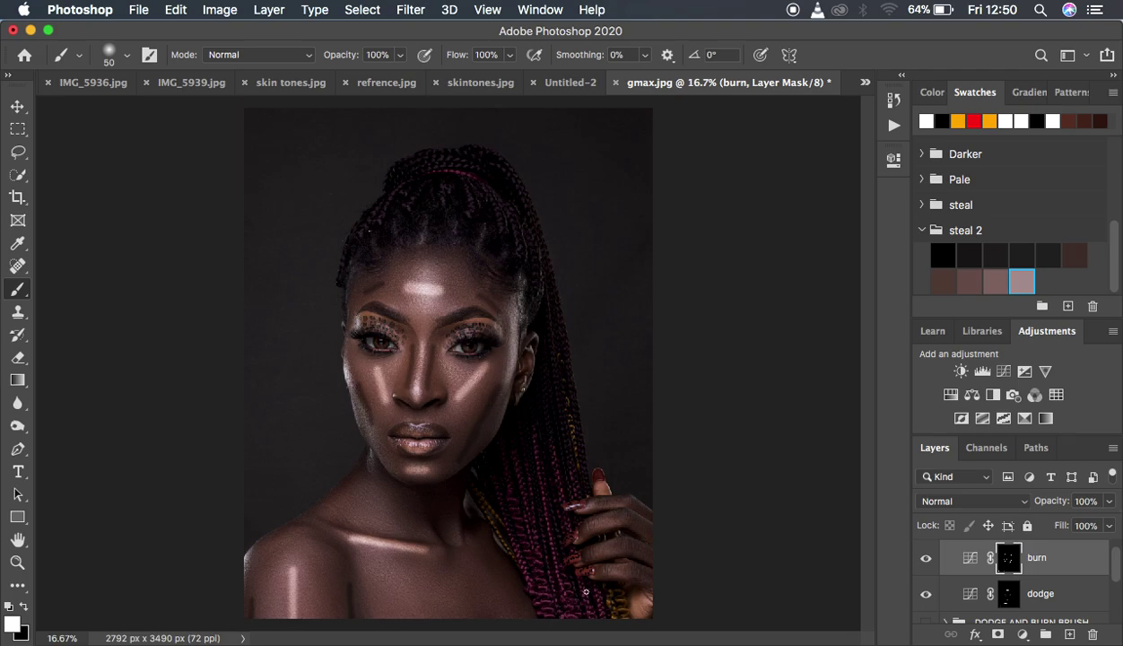
# Feather the burn layer's mask by 57.9 px to soften the painted contour lines.
pyautogui.click(541, 11)
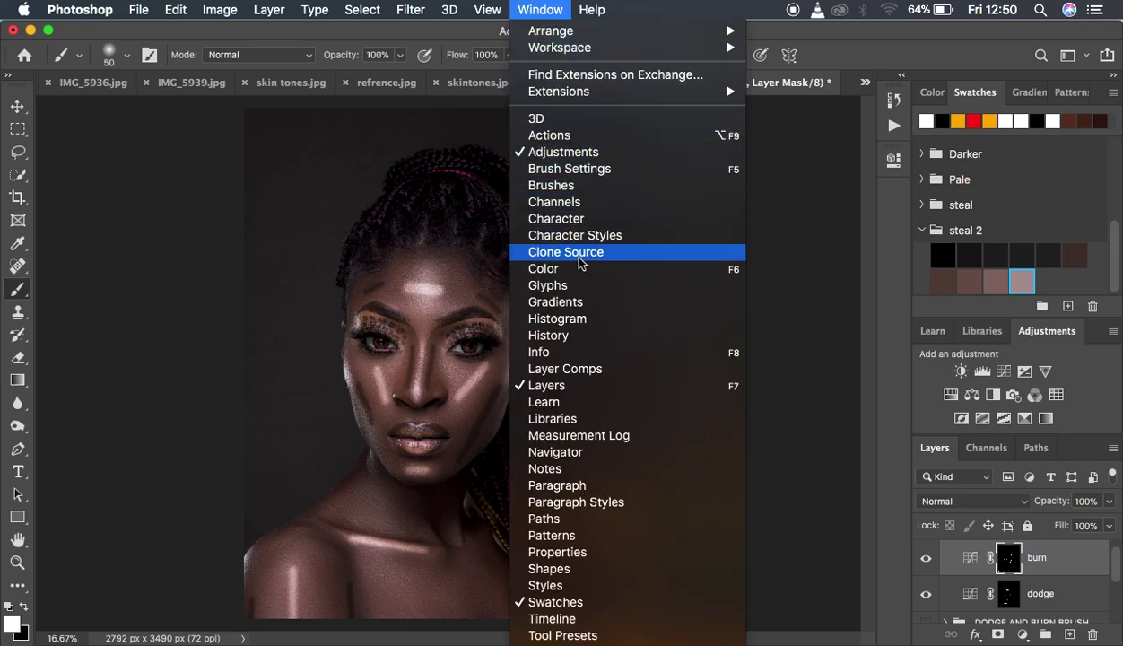
pyautogui.click(595, 554)
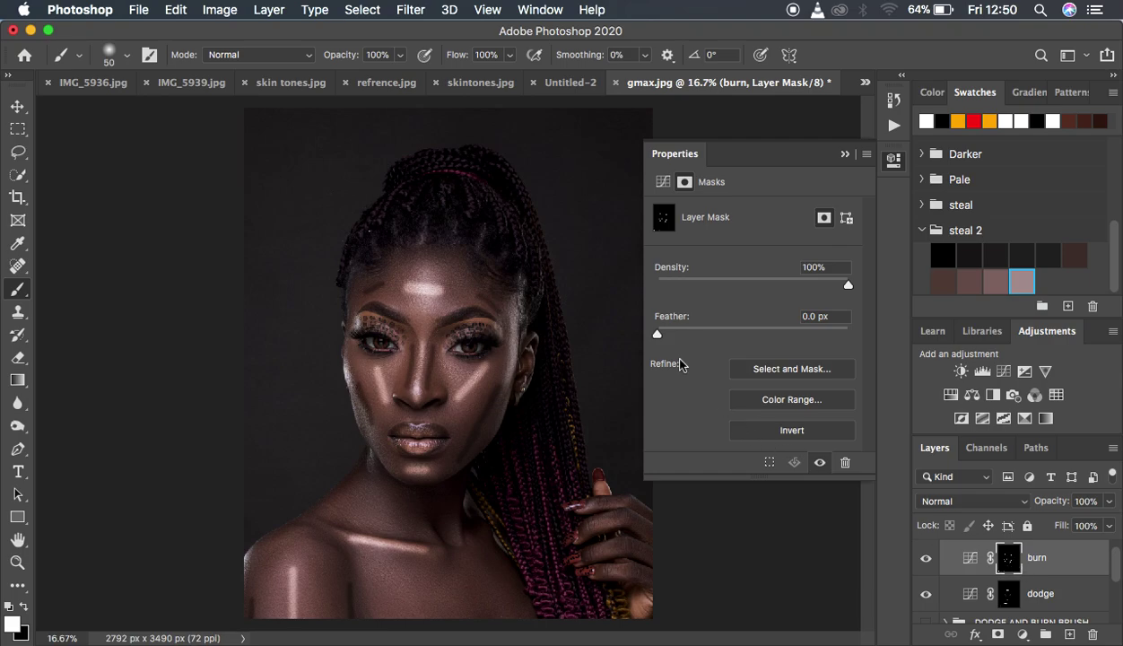
pyautogui.moveTo(660, 339); pyautogui.dragTo(765, 335)
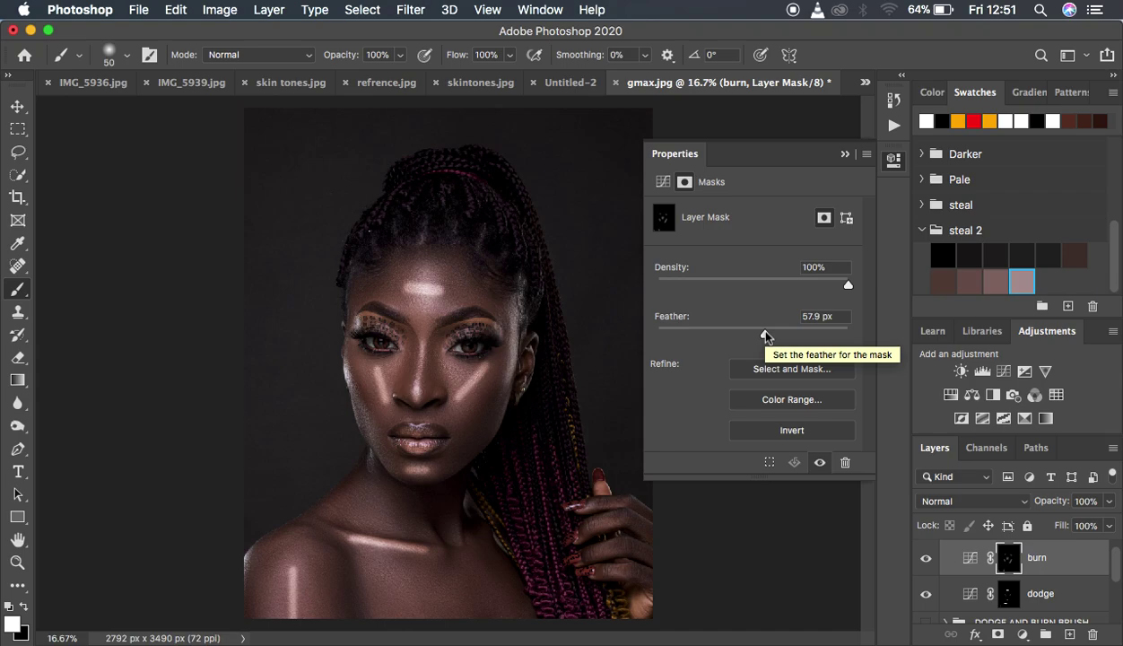
pyautogui.click(844, 154)
# Feather the mask of the dodge layer in the DODGE AND BURN LINES group by 101.2 px.
pyautogui.click(1007, 593)
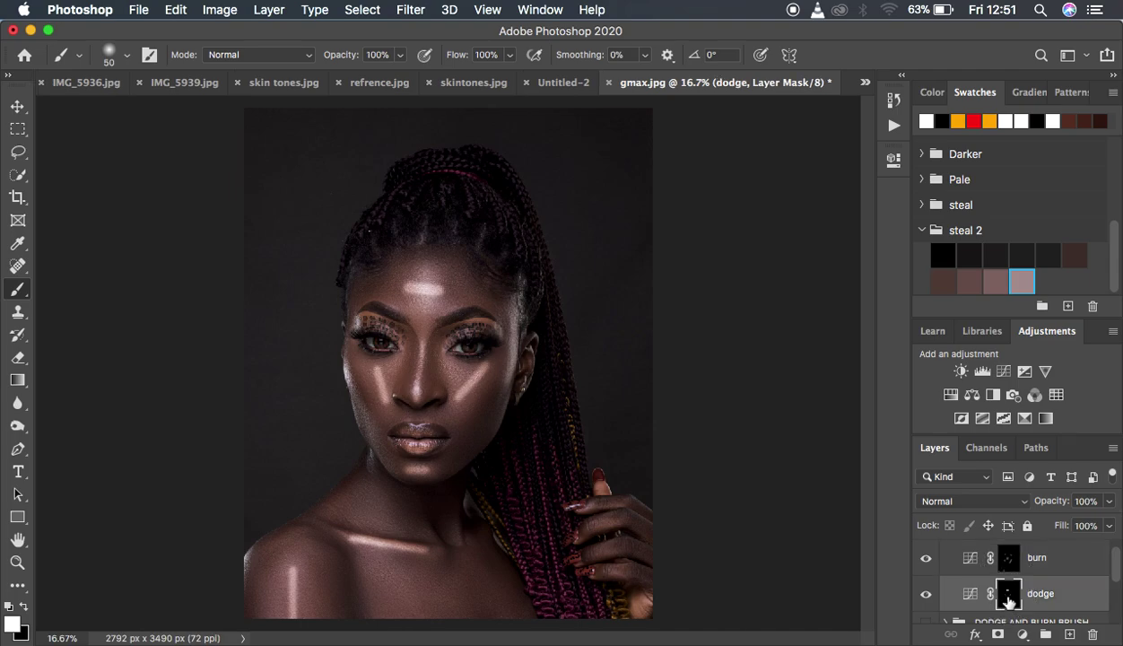
pyautogui.click(541, 10)
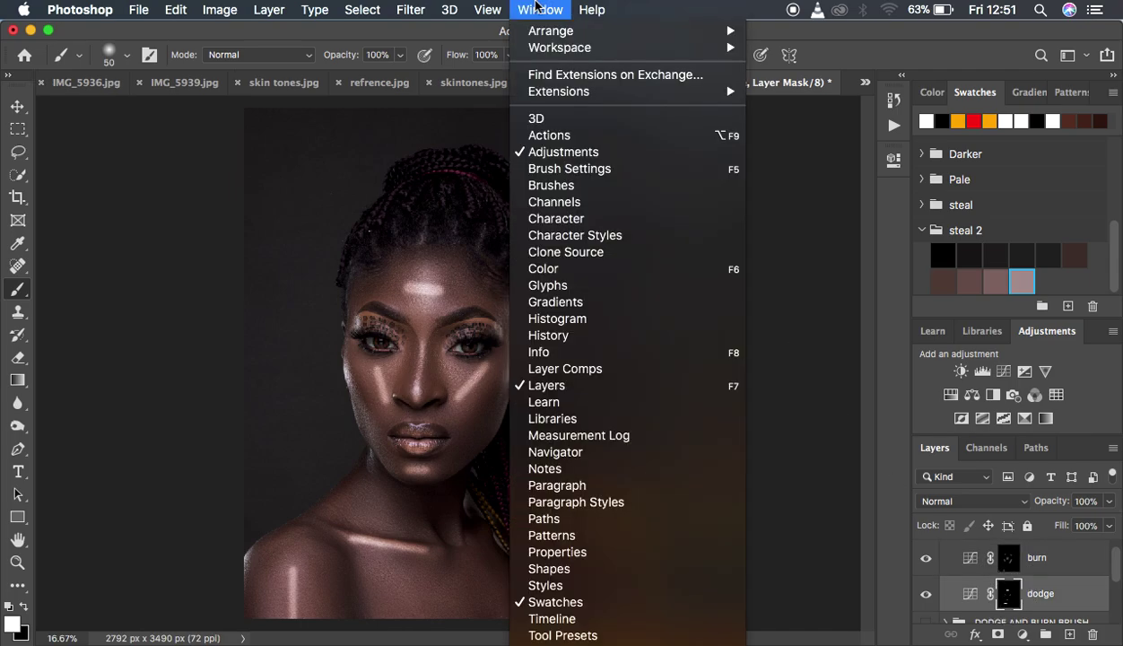
pyautogui.click(581, 551)
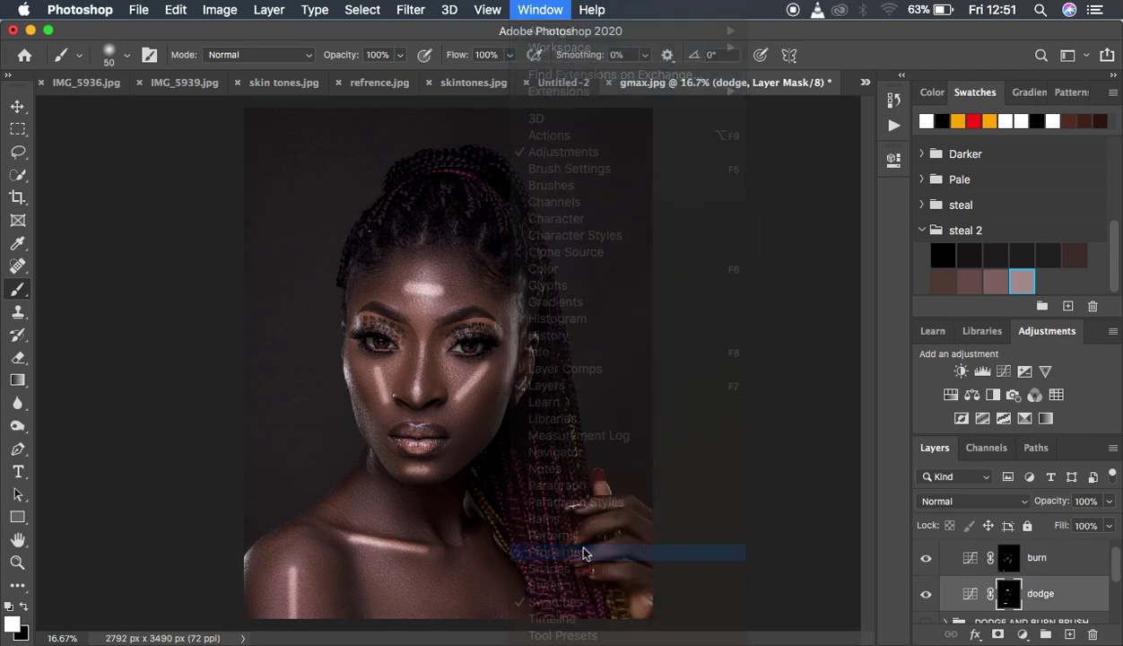
pyautogui.moveTo(658, 334); pyautogui.dragTo(783, 336)
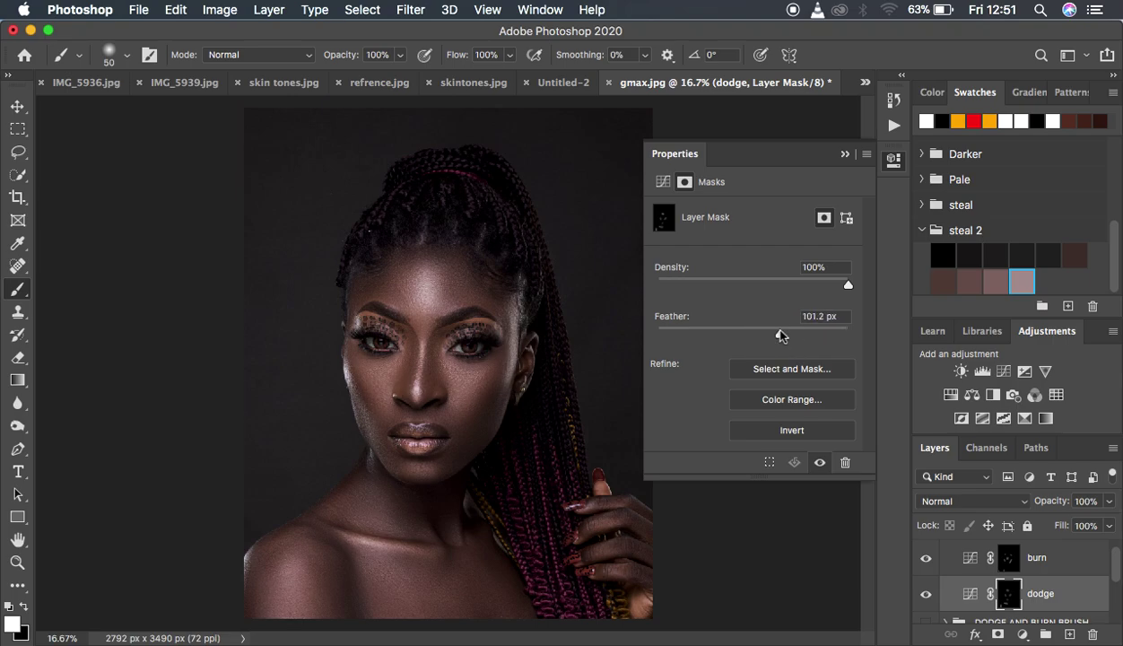
pyautogui.click(844, 154)
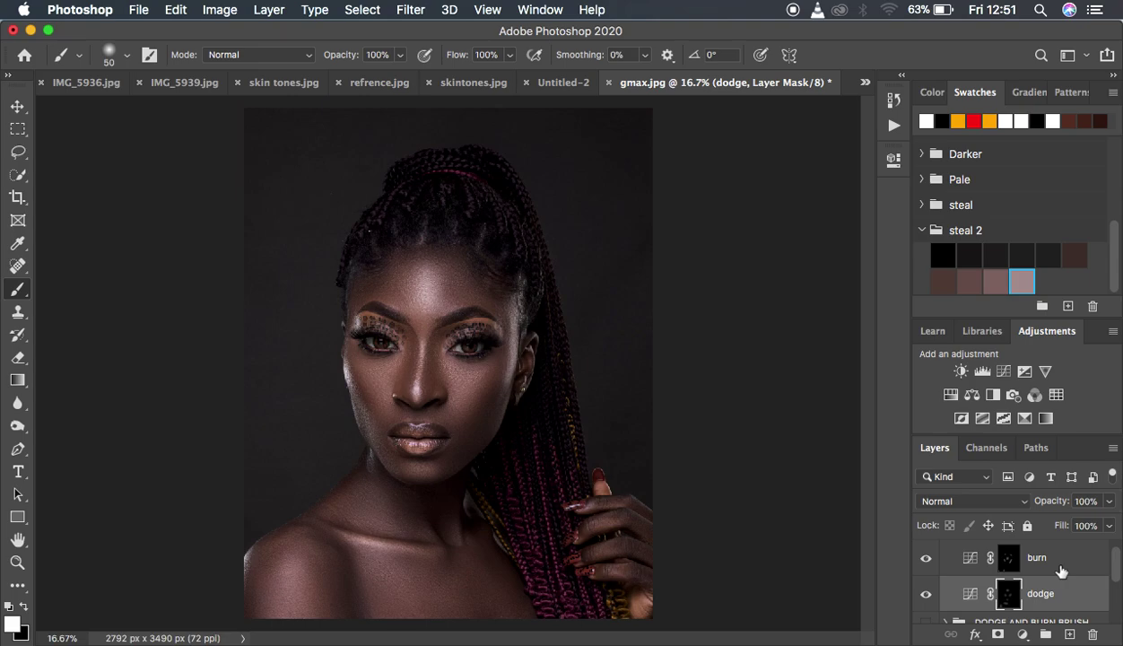
# Set the blend mode of the dodge layer and the burn layer to Luminosity.
pyautogui.click(964, 501)
pyautogui.moveTo(969, 643)
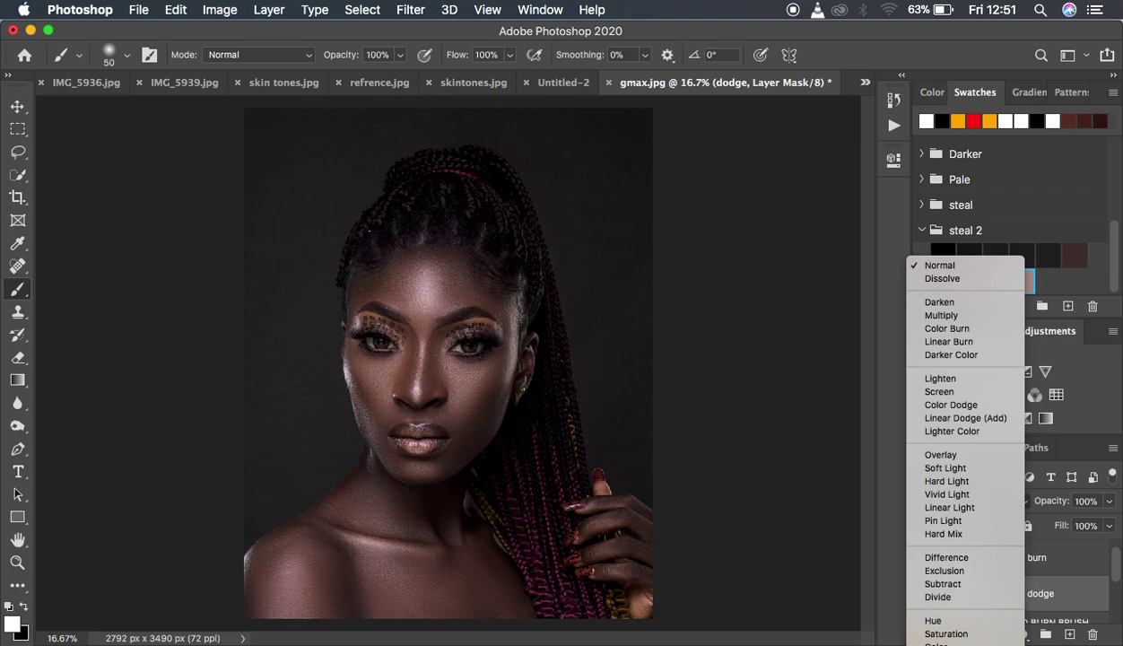
pyautogui.press('Escape')
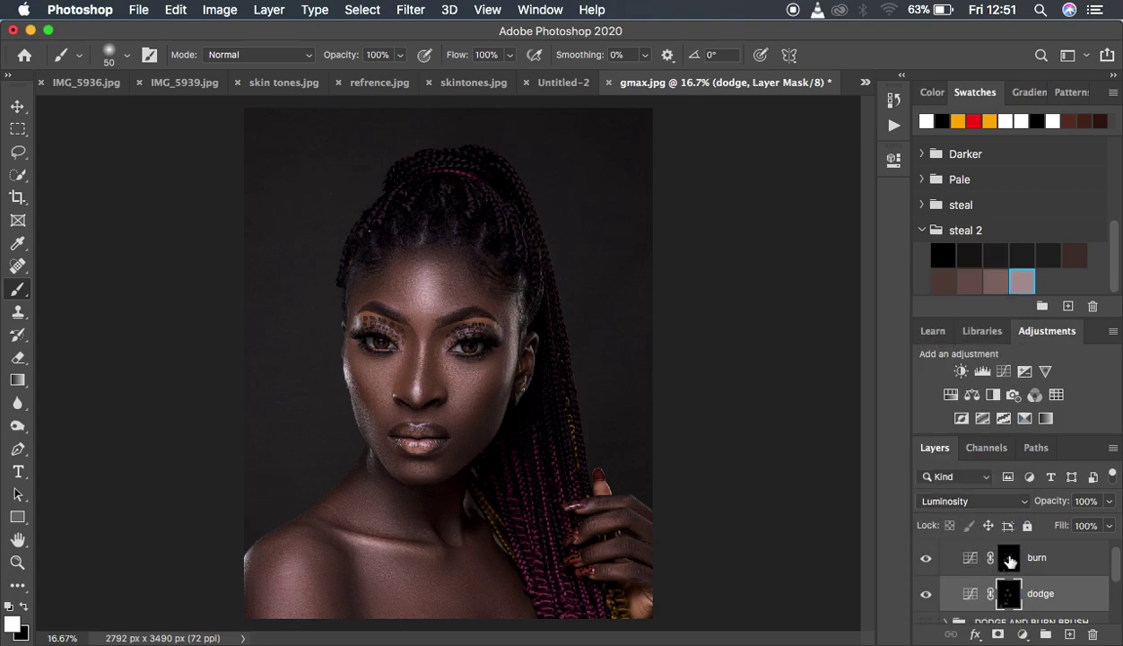
pyautogui.click(990, 551)
pyautogui.click(977, 508)
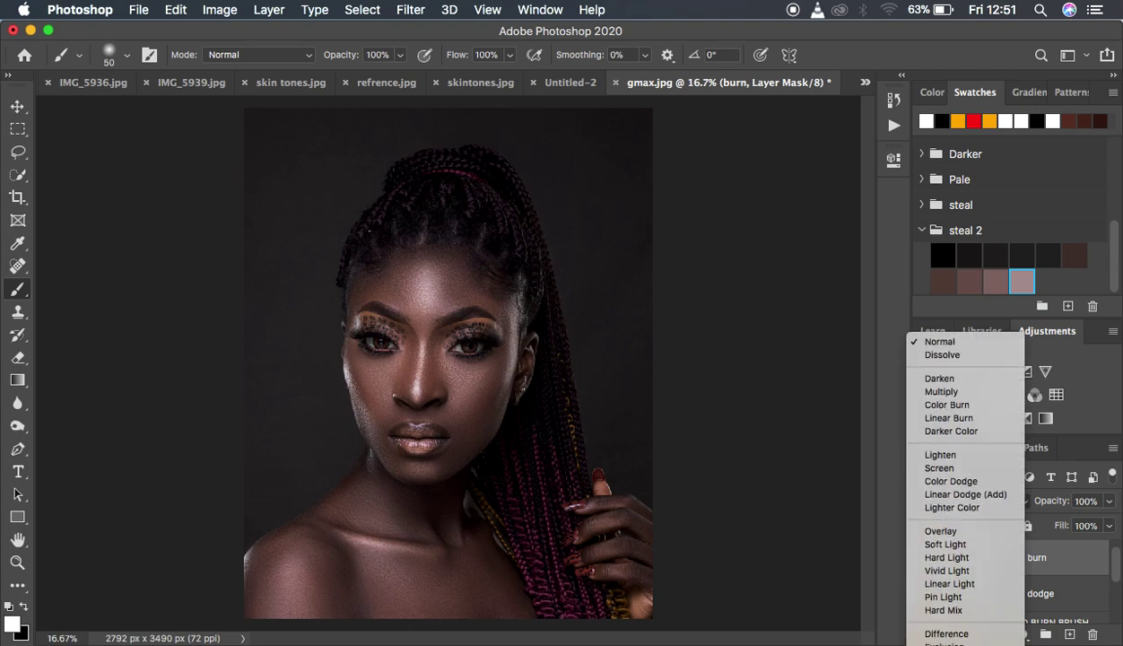
pyautogui.click(951, 638)
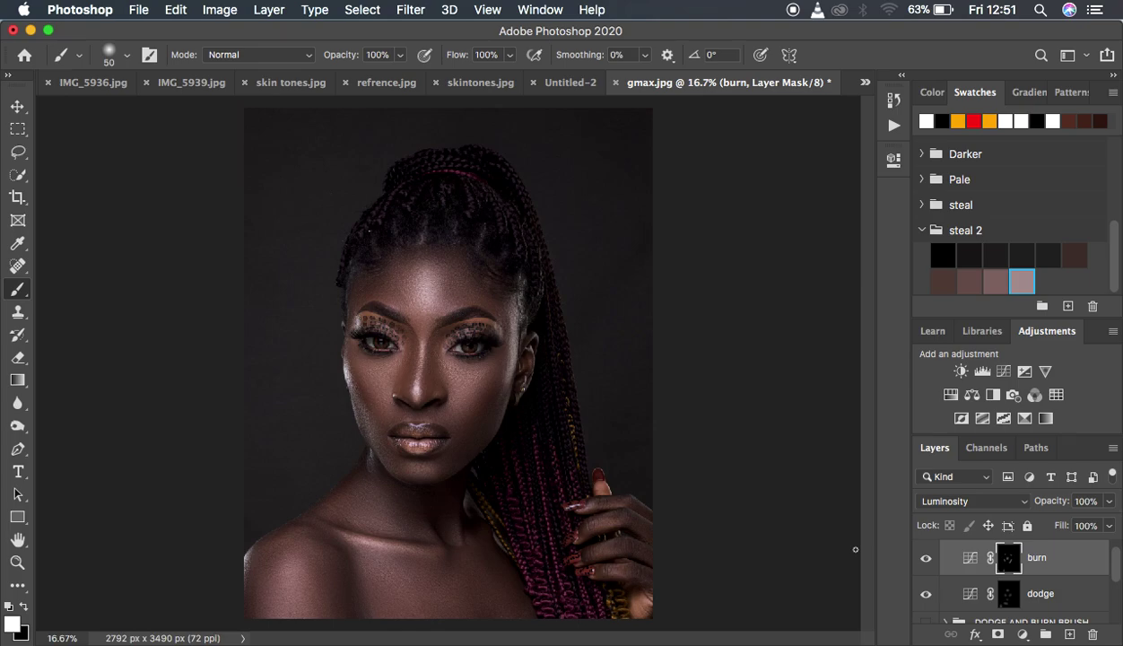
# Collapse the DODGE AND BURN LINES group, toggle its visibility to compare before and after, and leave it hidden.
pyautogui.click(24, 603)
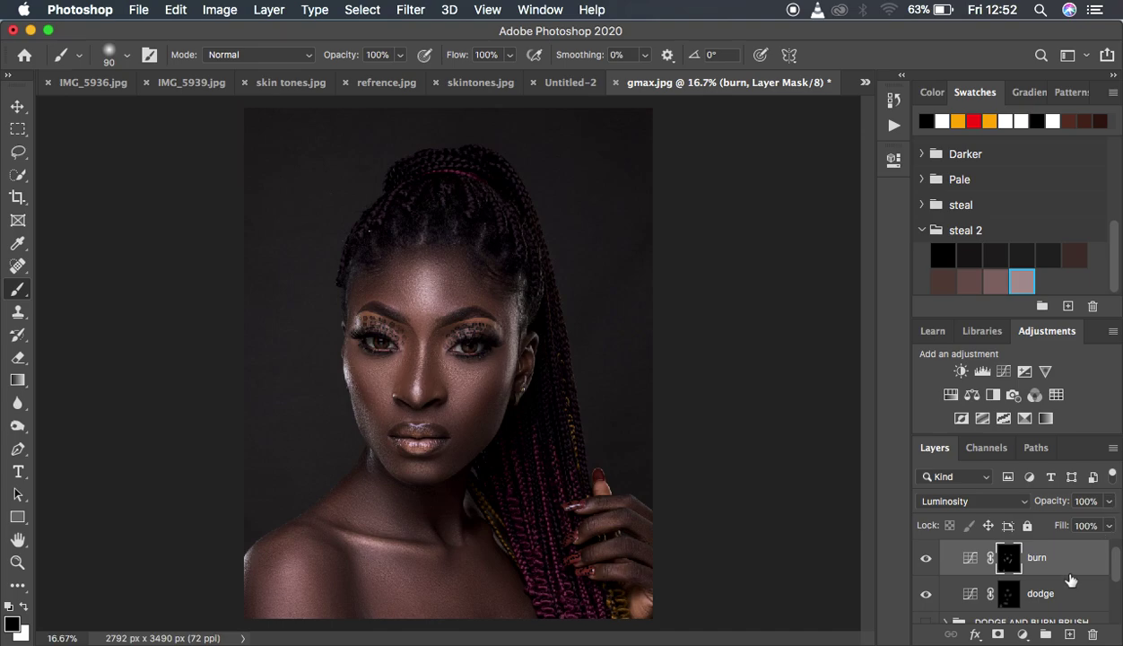
pyautogui.scroll(1, 1069, 583)
pyautogui.click(946, 550)
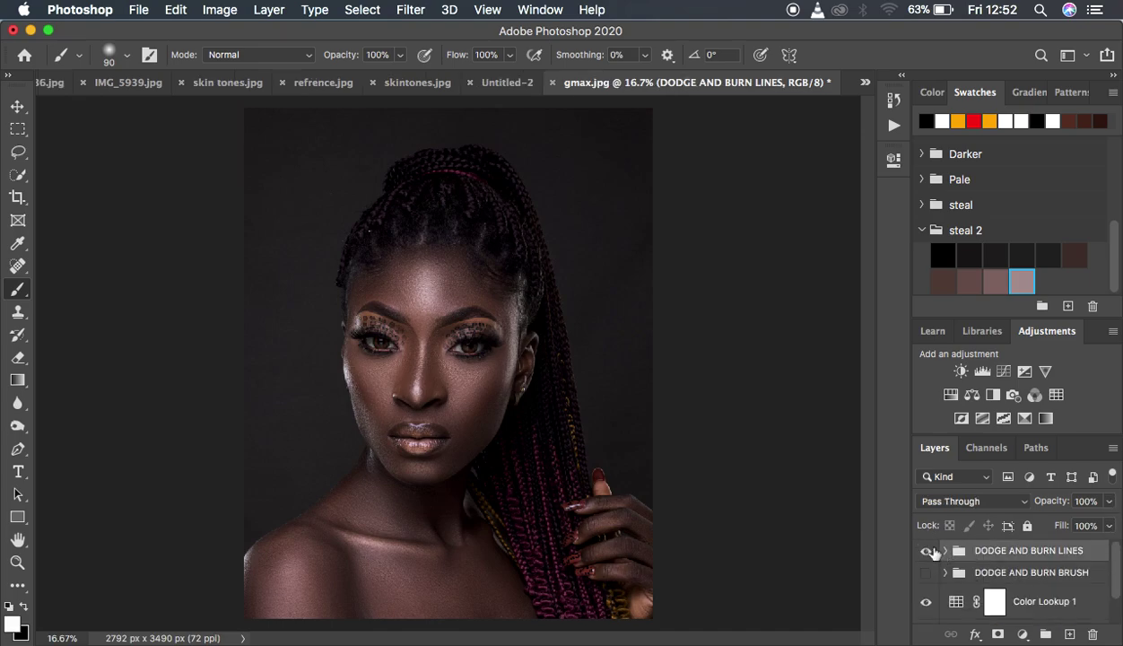
pyautogui.click(929, 551)
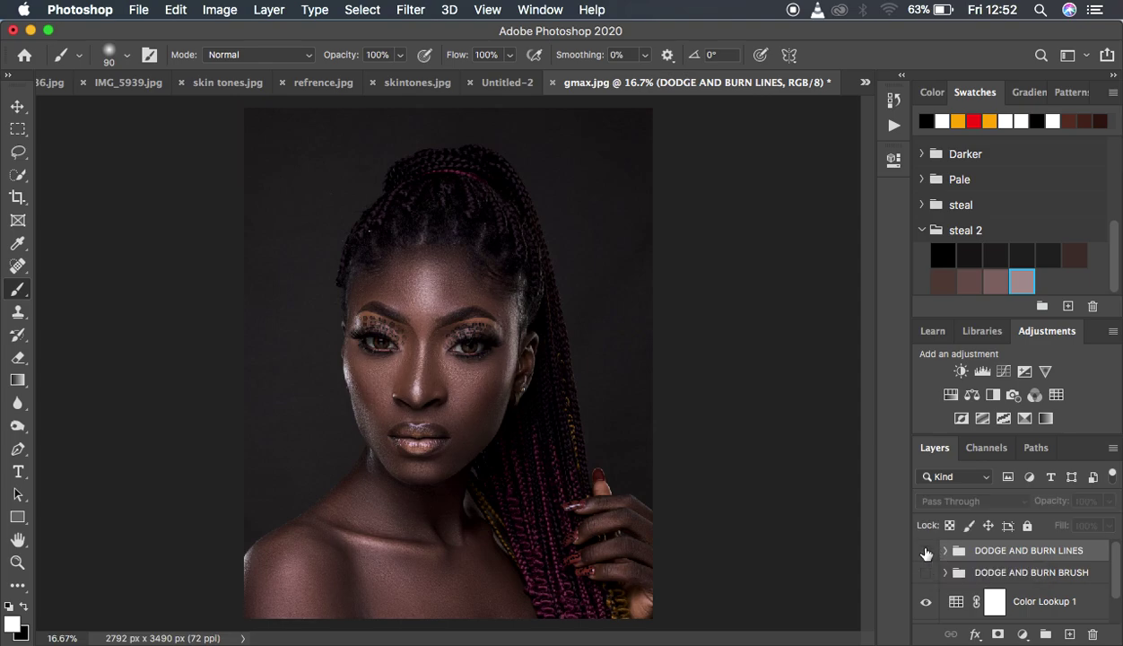
pyautogui.click(926, 551)
pyautogui.click(925, 551)
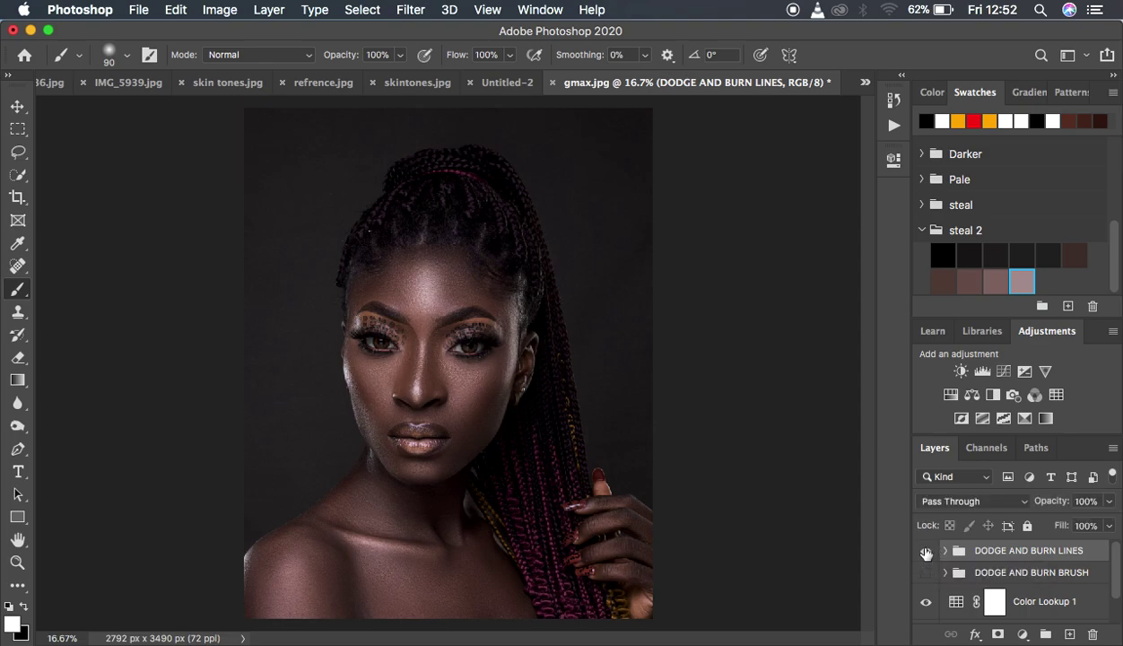
pyautogui.click(926, 551)
pyautogui.click(926, 551)
pyautogui.click(926, 551)
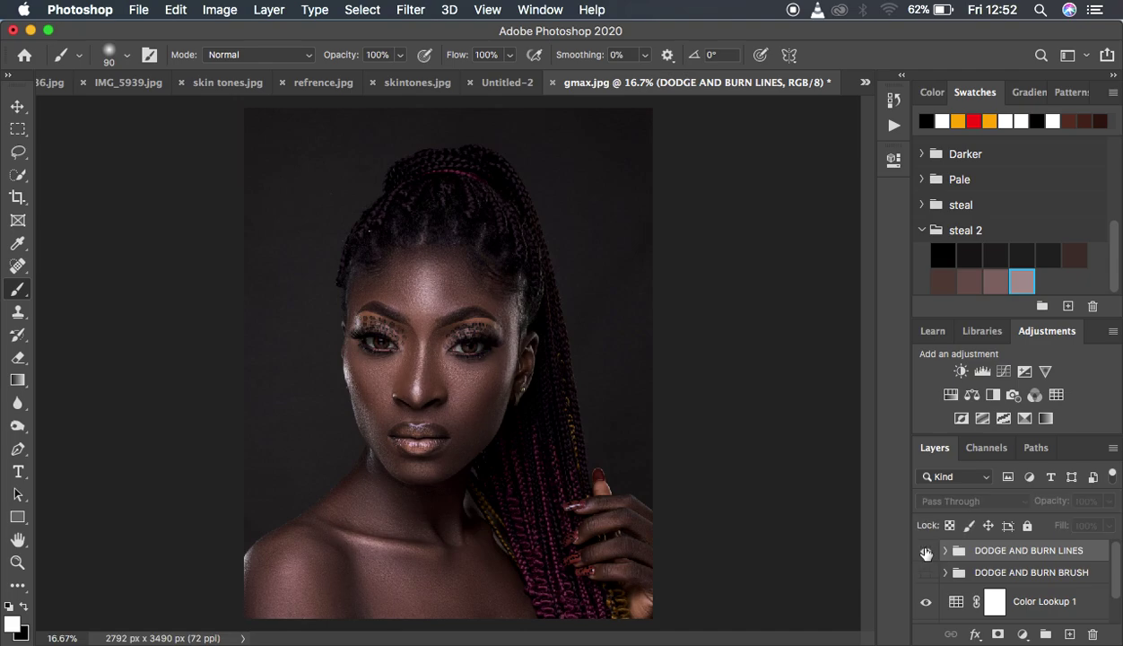
pyautogui.click(926, 551)
pyautogui.click(926, 551)
pyautogui.click(926, 551)
pyautogui.click(925, 551)
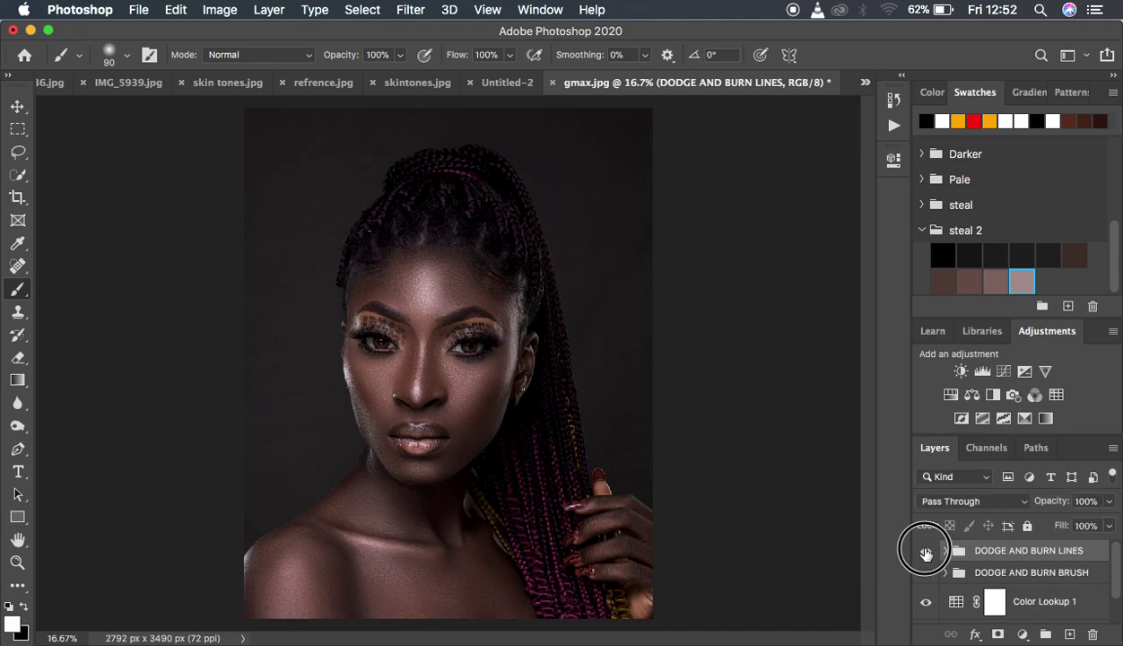
pyautogui.click(926, 551)
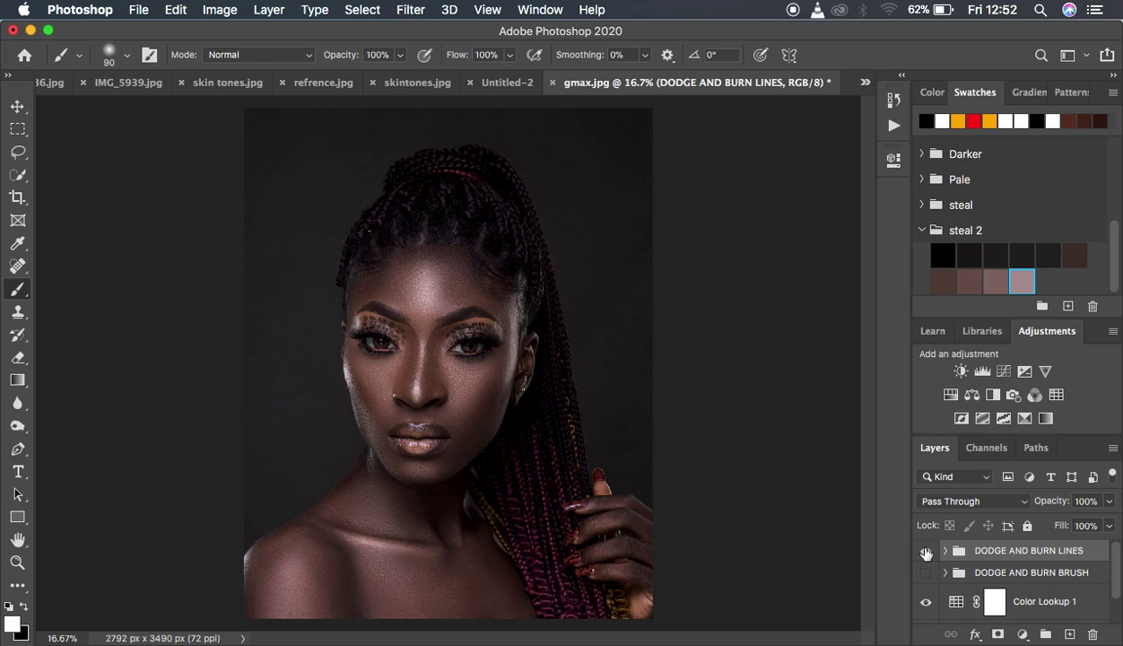
pyautogui.click(926, 551)
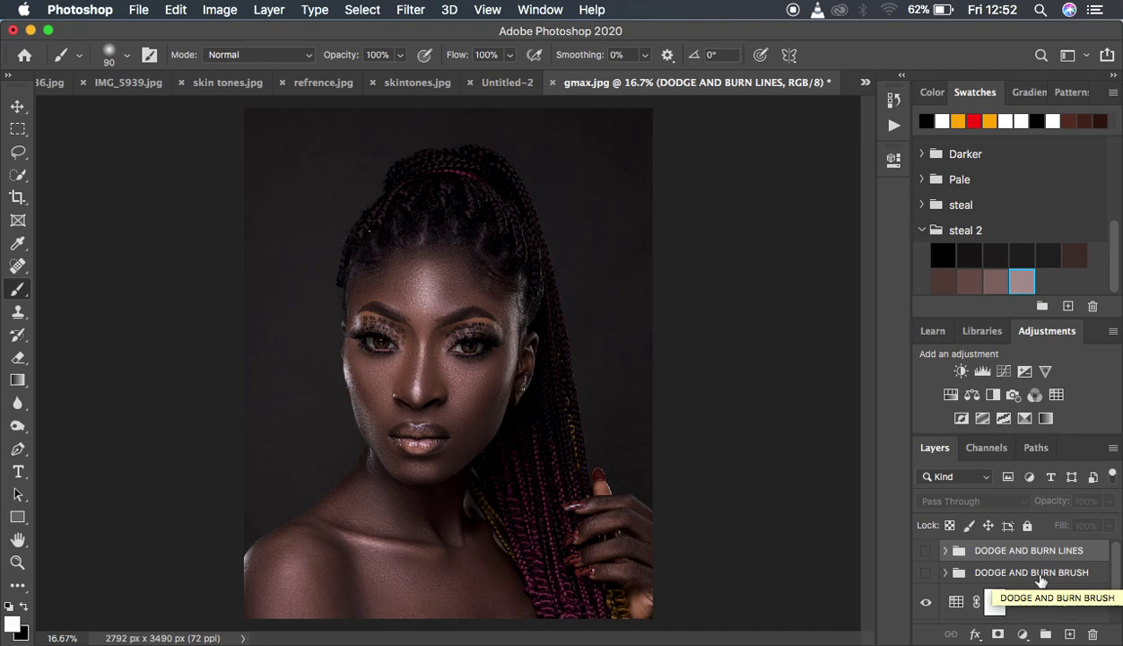
# Add a Curves adjustment layer above the DODGE AND BURN LINES group and rename it "dodge".
pyautogui.click(1022, 634)
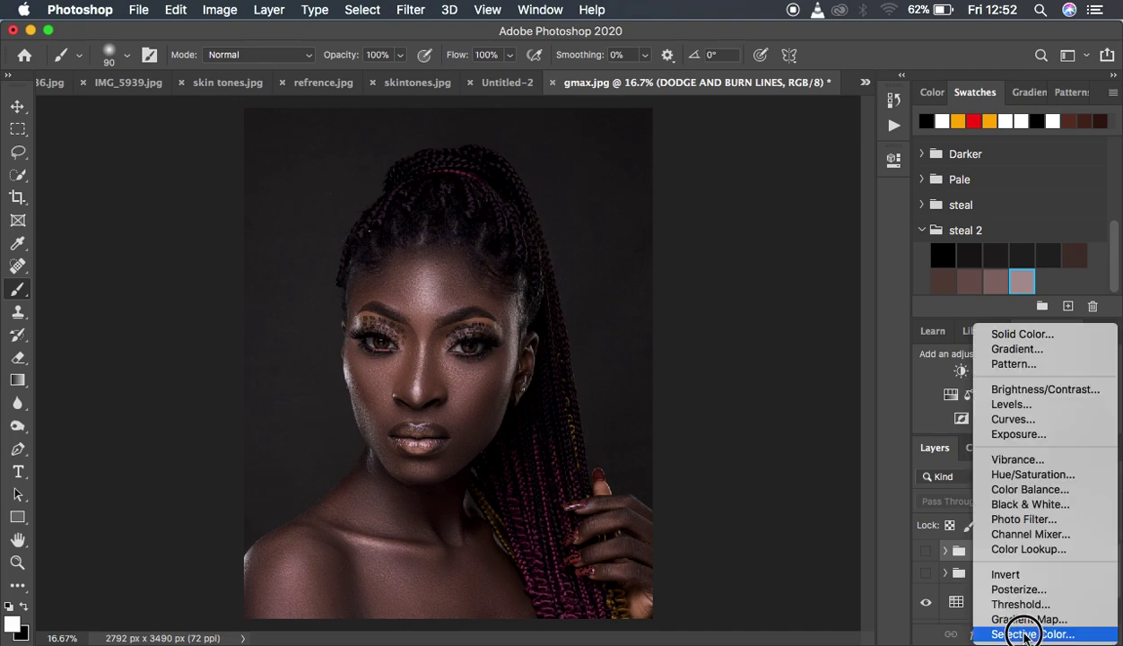
pyautogui.click(1014, 420)
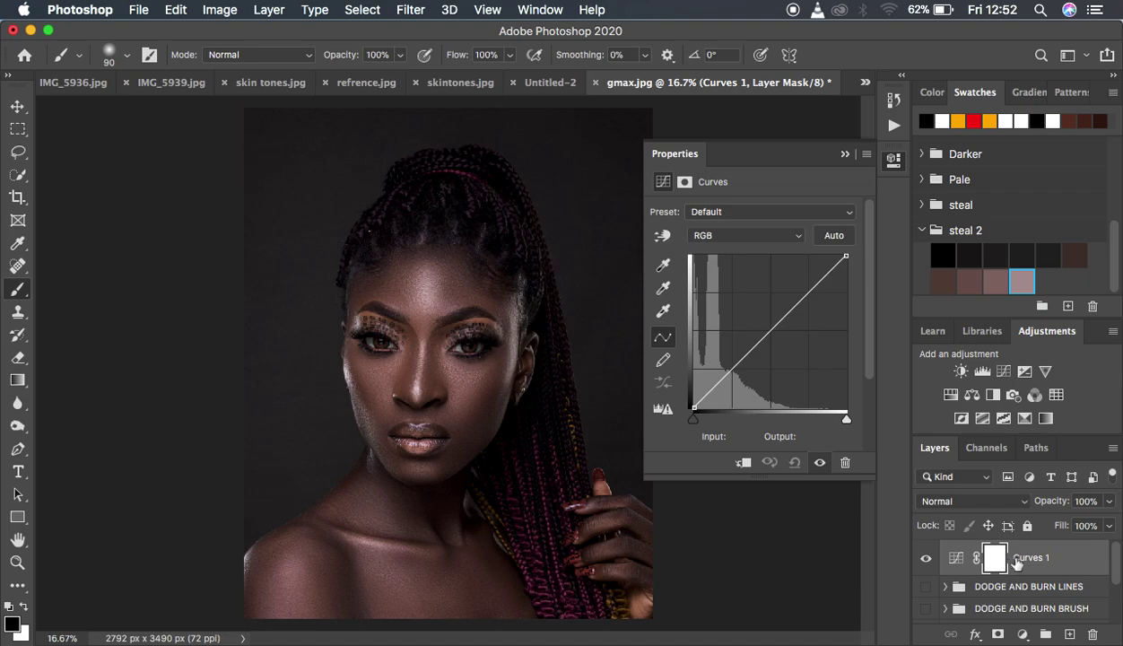
pyautogui.doubleClick(1026, 558)
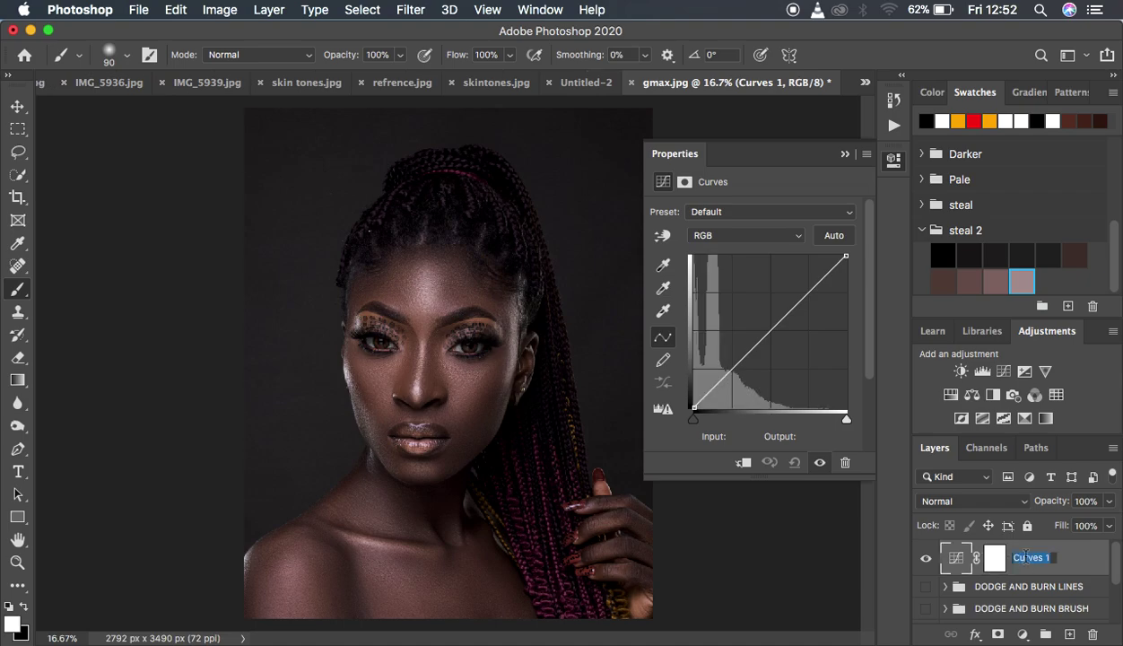
pyautogui.write('dodge')
pyautogui.press('Return')
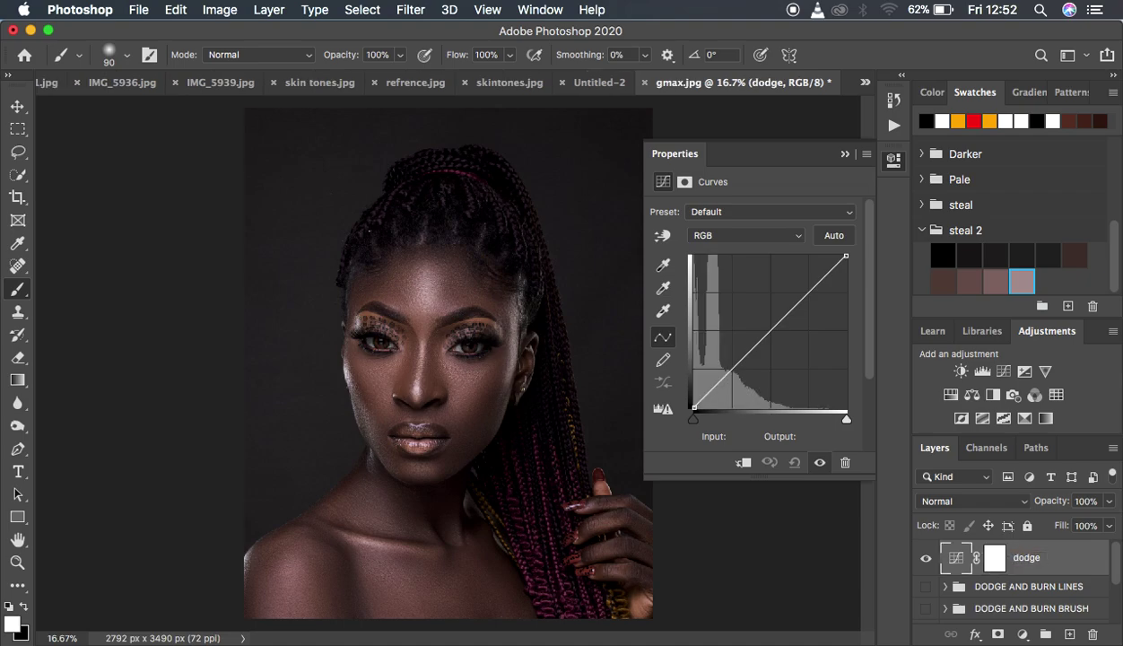
# Target the new dodge layer's mask and open Color Range for it.
pyautogui.click(845, 155)
pyautogui.click(994, 558)
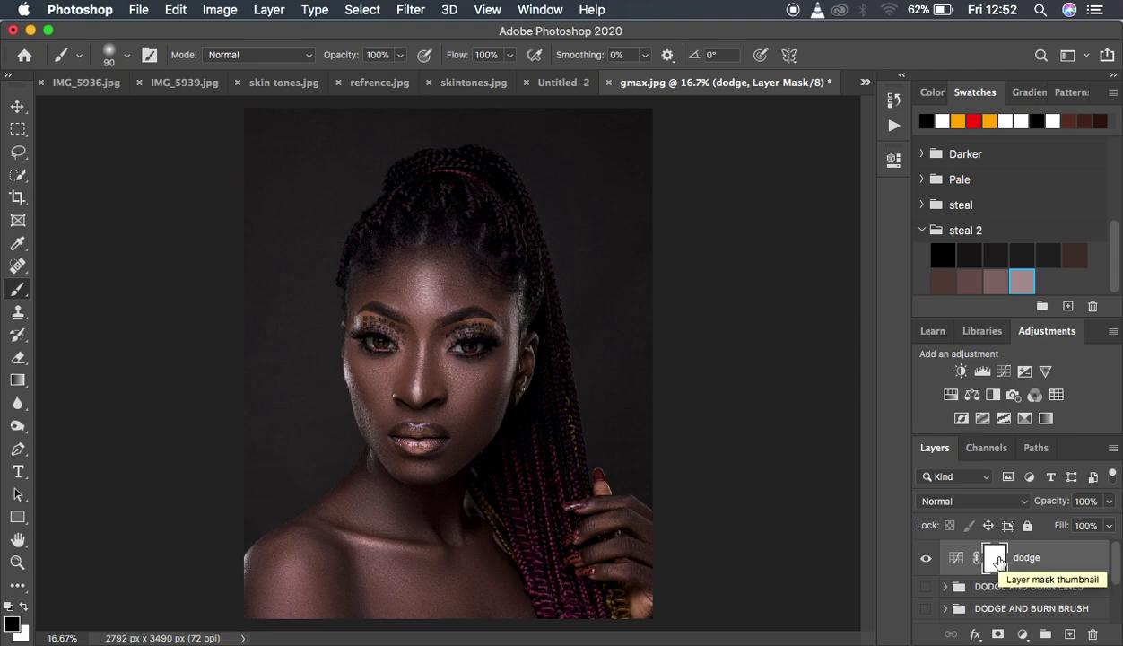
pyautogui.click(410, 11)
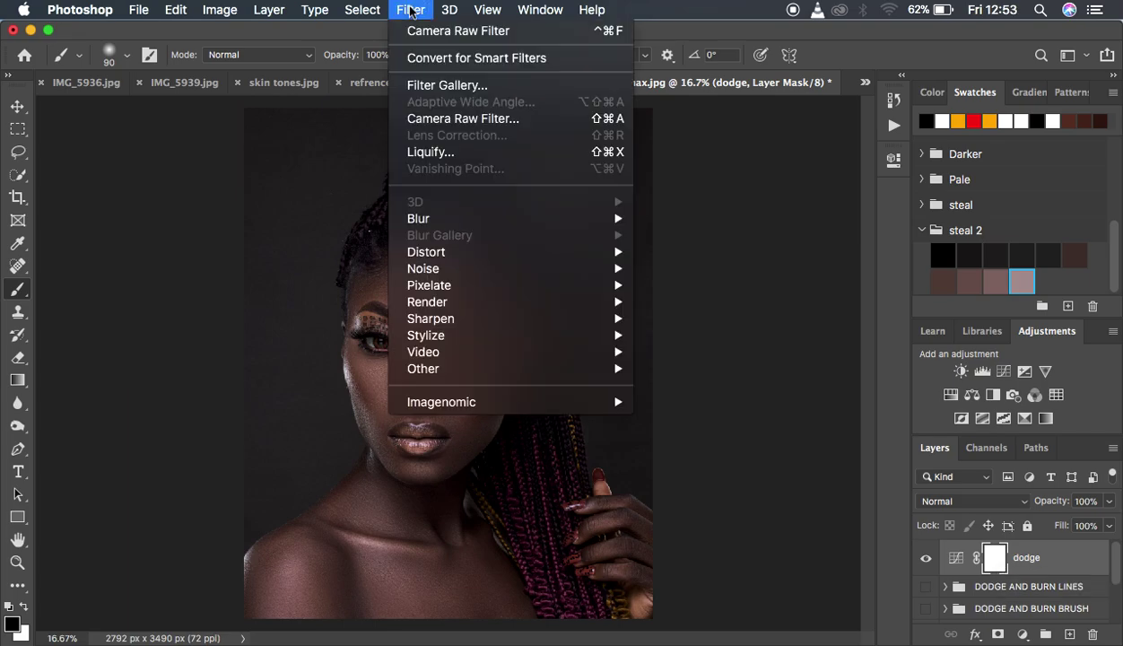
pyautogui.moveTo(362, 10)
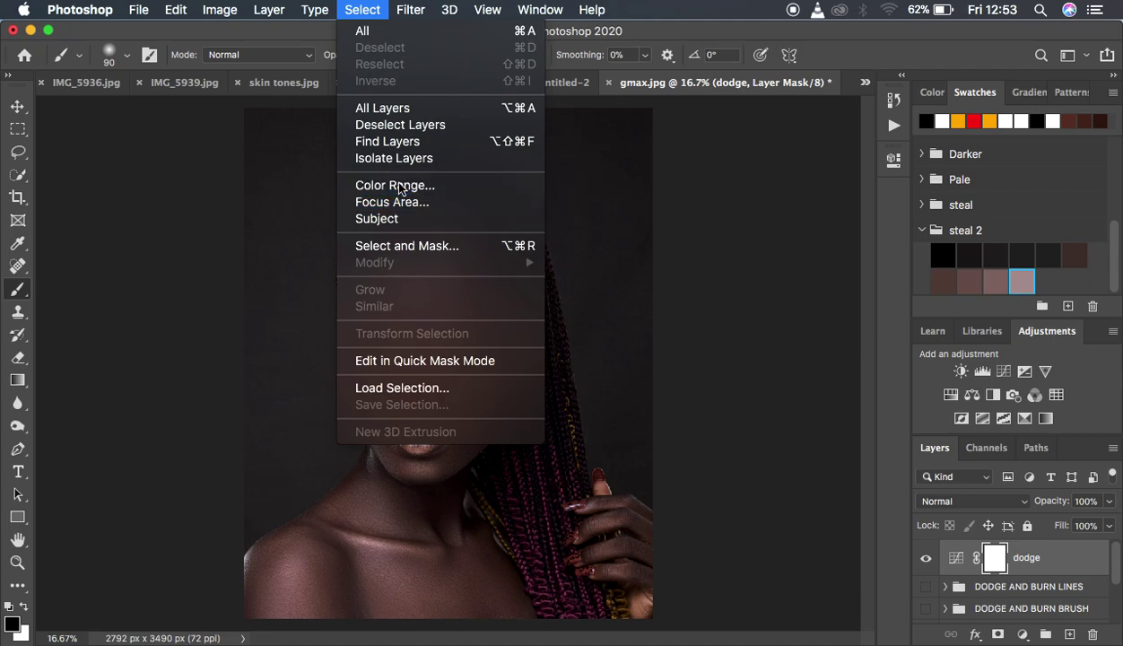
pyautogui.press('Escape')
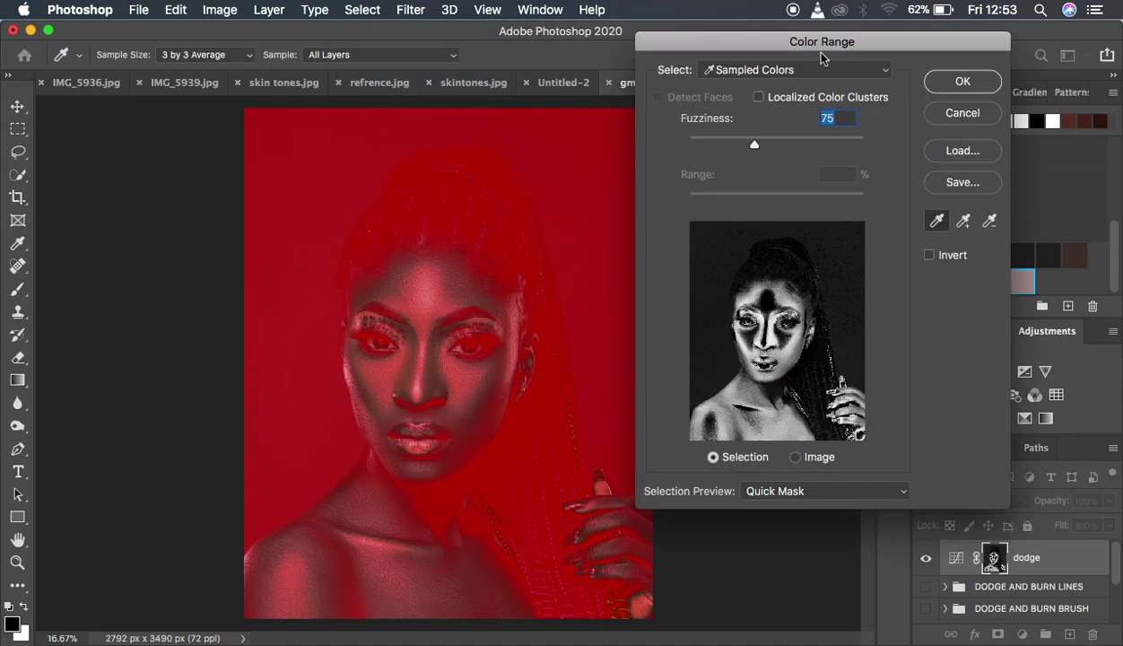
pyautogui.moveTo(805, 36); pyautogui.dragTo(822, 37)
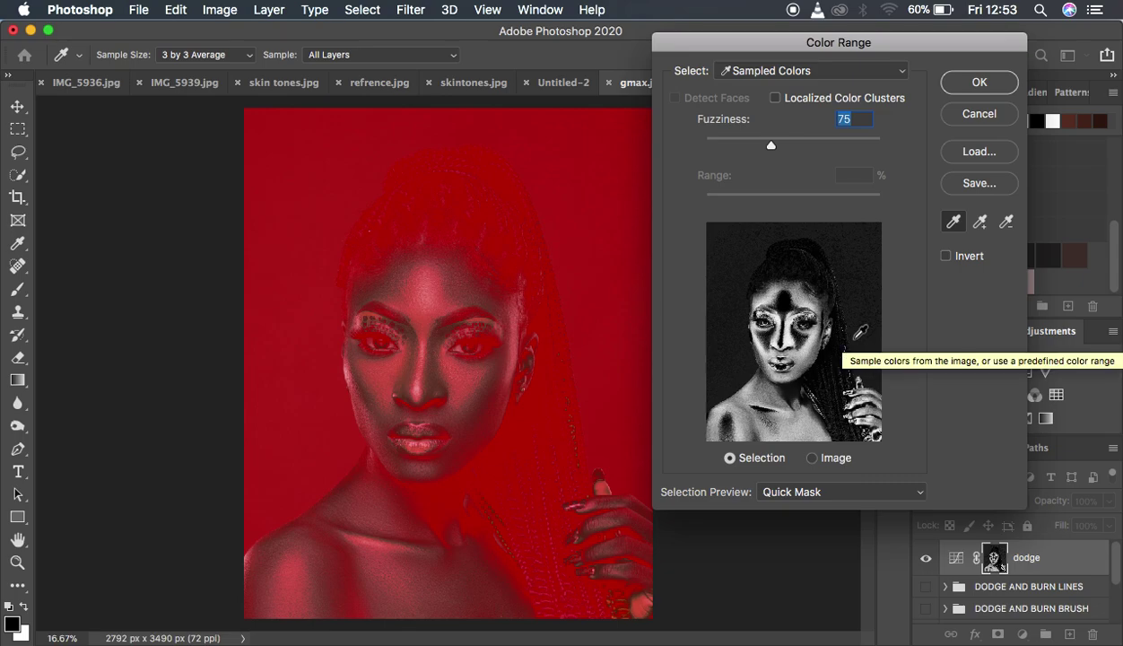
# Keep Sampled Colors and the Quick Mask preview in Color Range, and sample the skin highlight on the bridge of the nose.
pyautogui.click(764, 71)
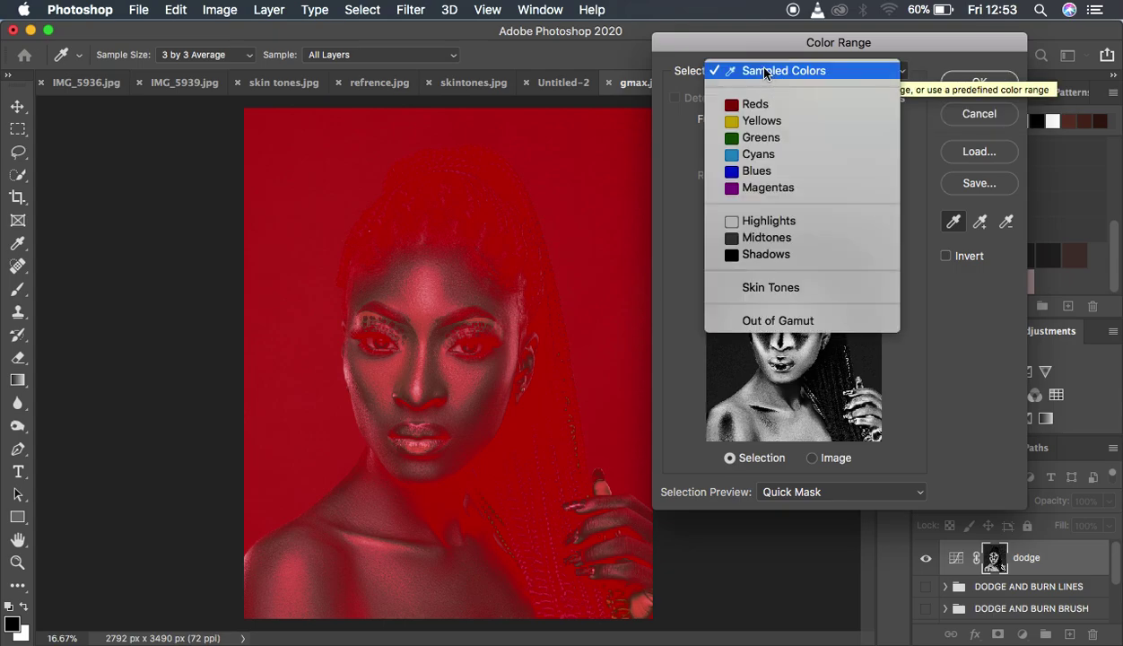
pyautogui.click(764, 70)
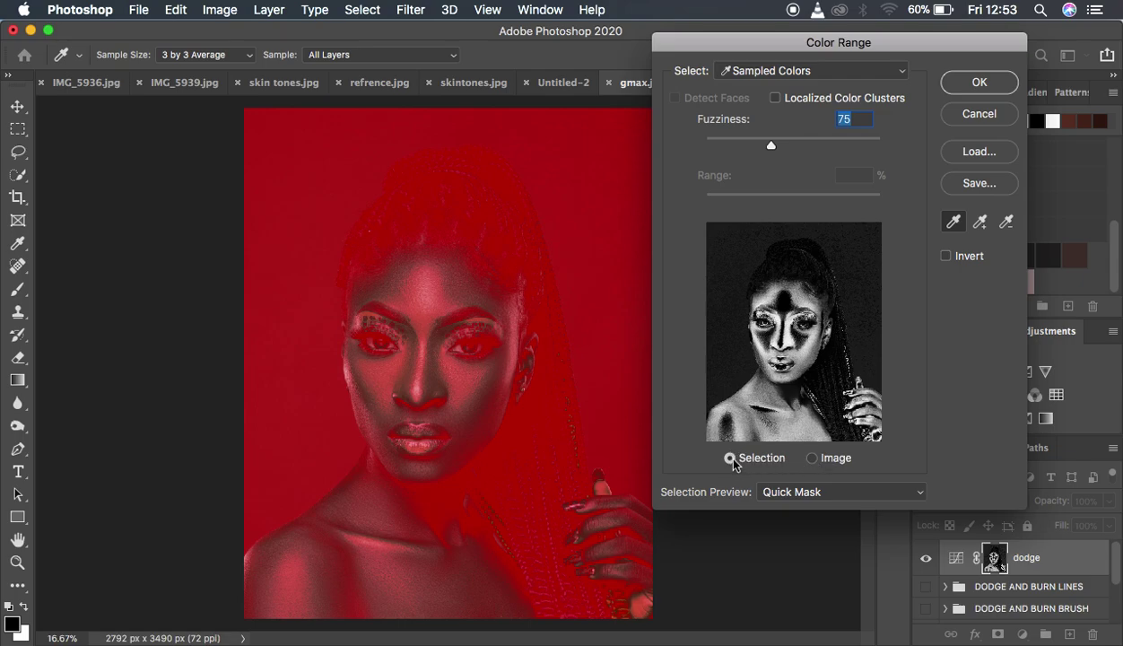
pyautogui.click(773, 492)
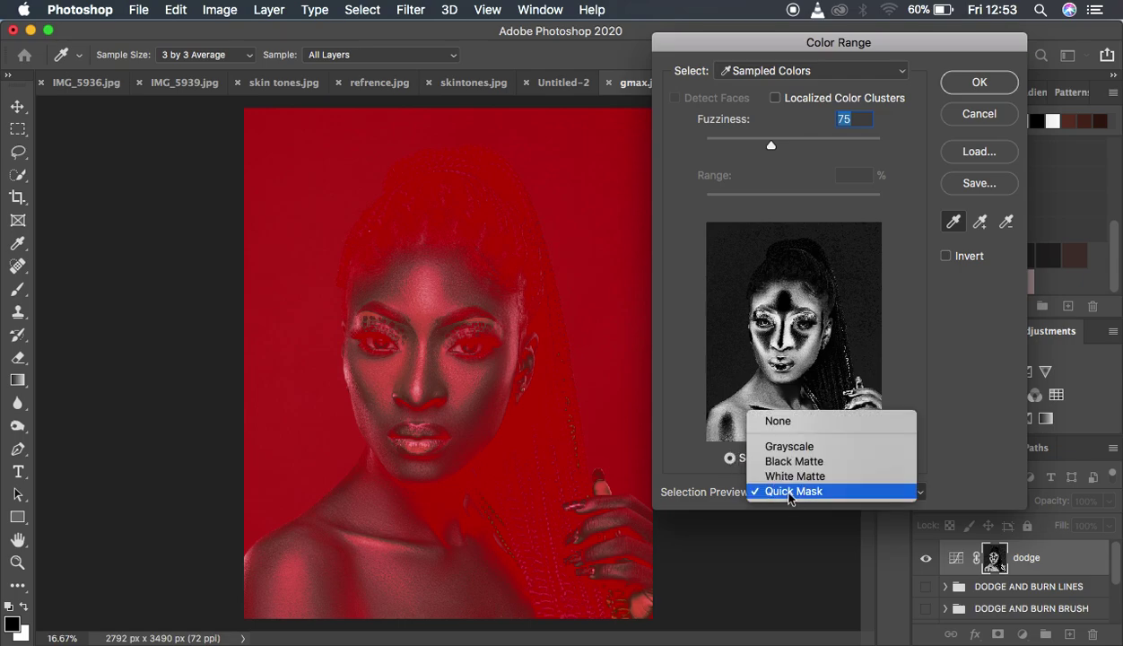
pyautogui.click(788, 492)
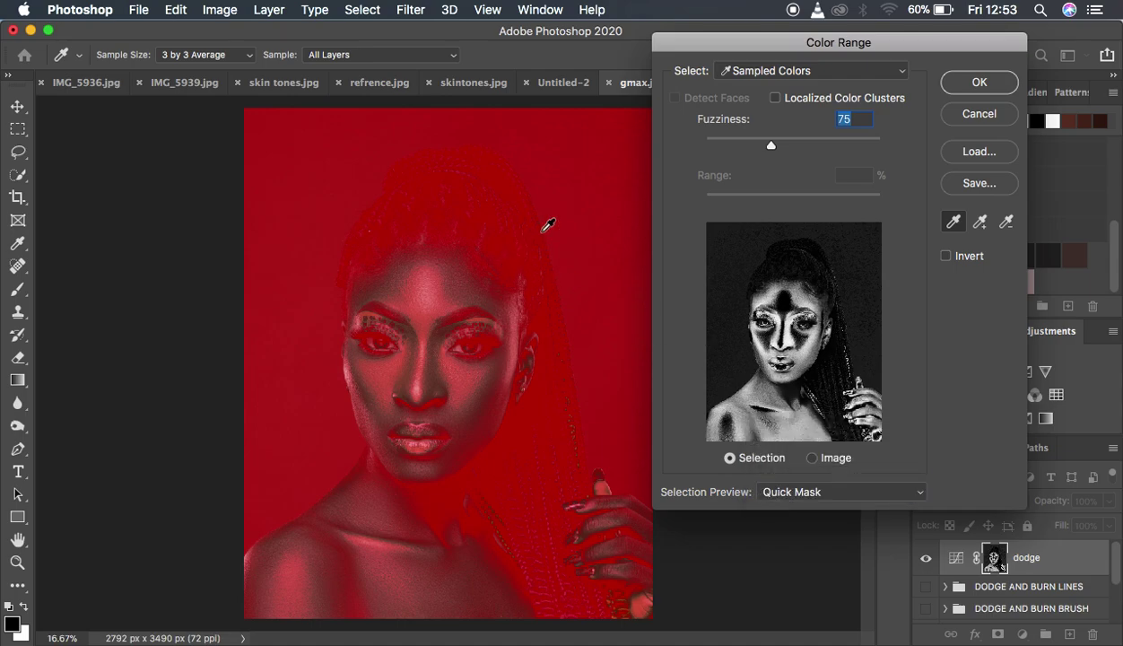
pyautogui.click(427, 355)
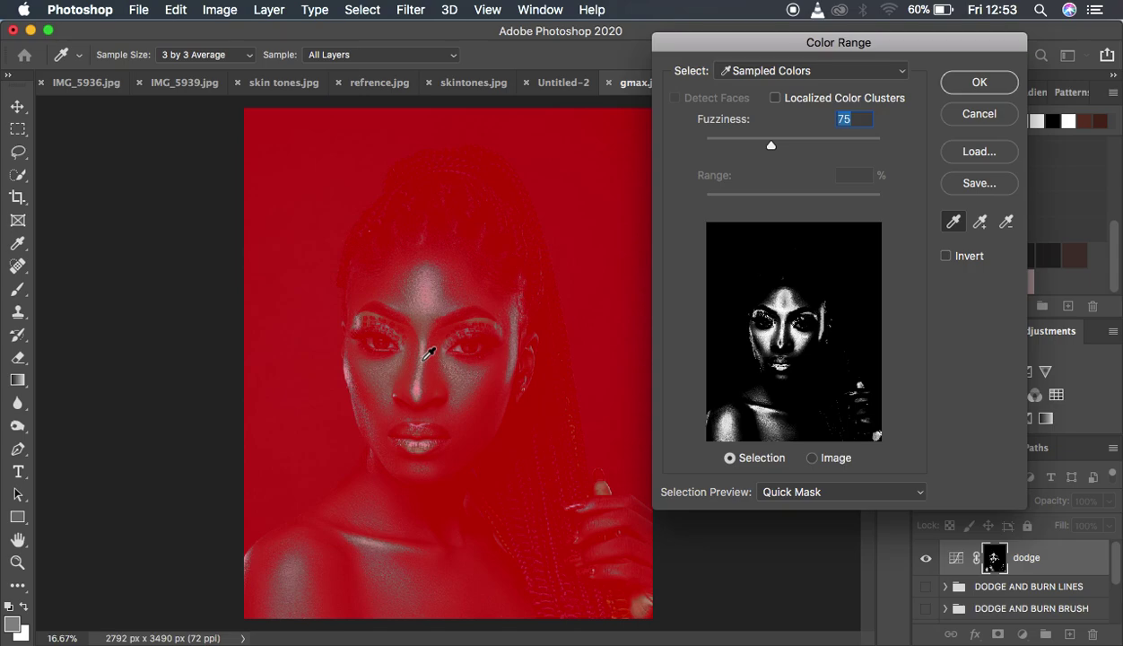
pyautogui.click(424, 357)
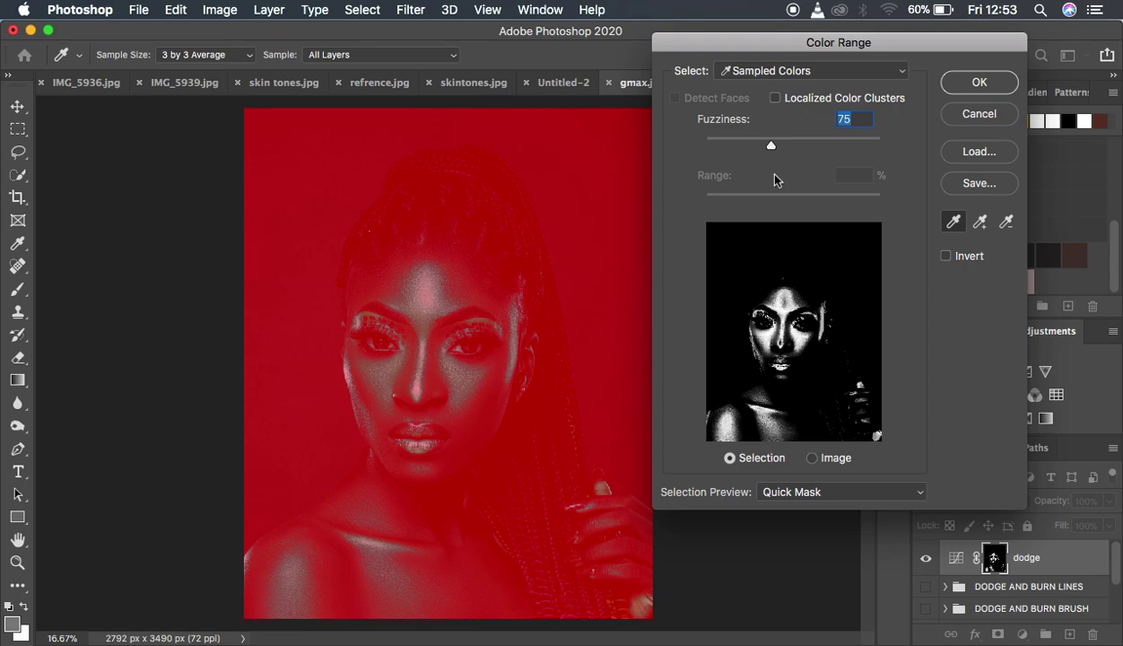
# Apply the dodge layer's Color Range mask with Fuzziness 63, and brighten its curve's midtones to Input 117, Output 128.
pyautogui.moveTo(771, 148); pyautogui.dragTo(760, 149)
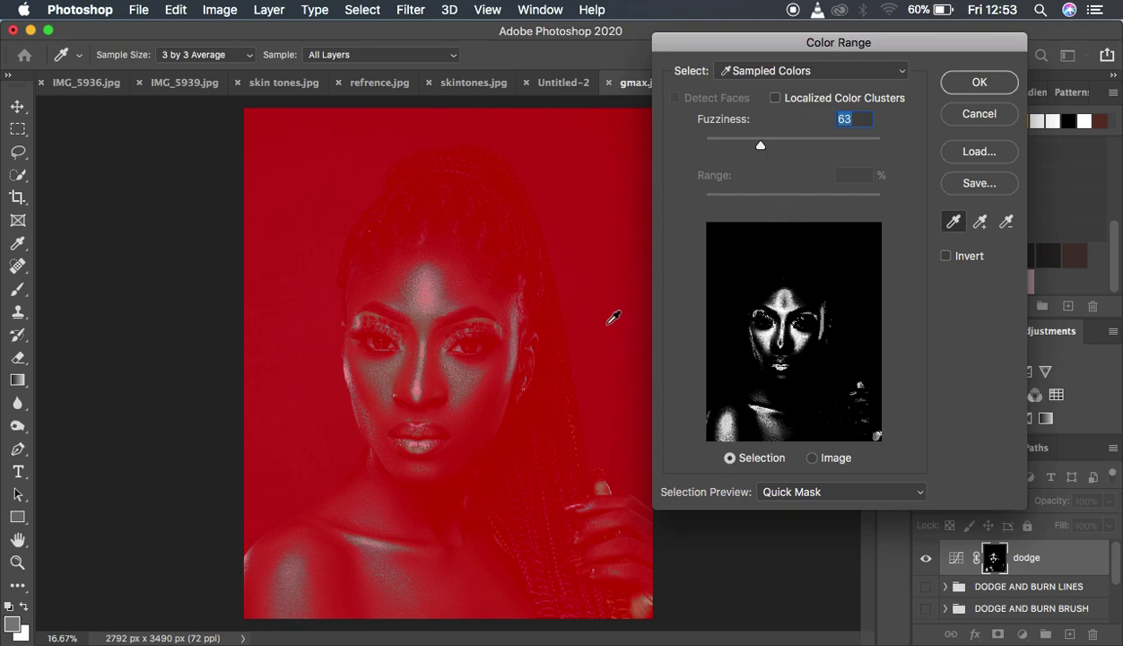
pyautogui.click(974, 86)
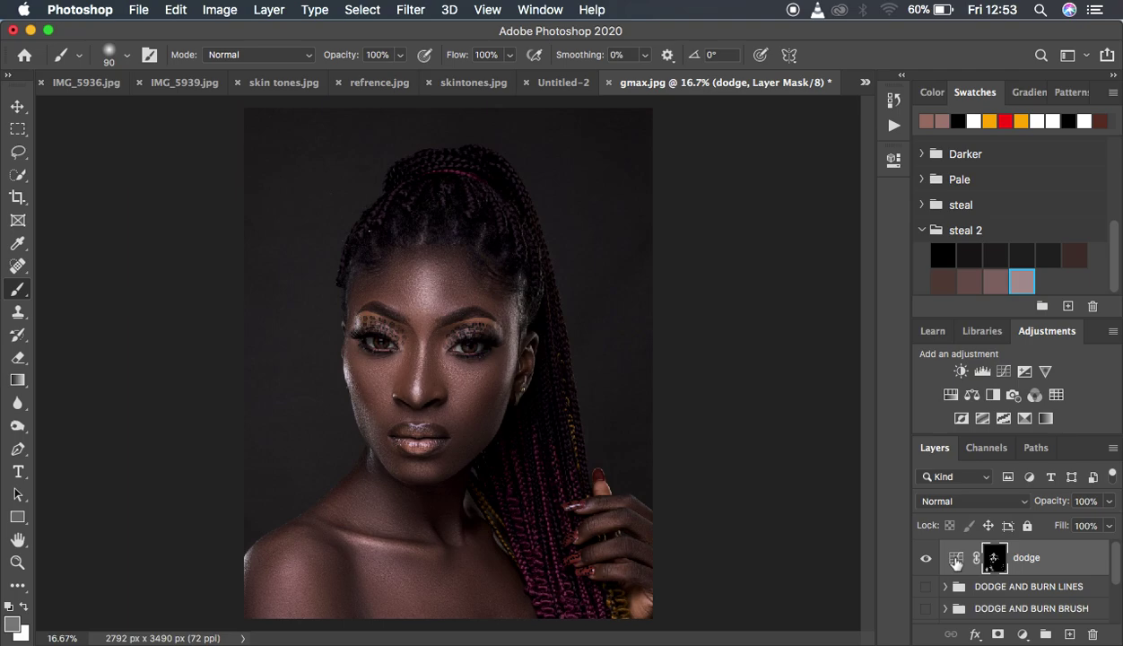
pyautogui.doubleClick(955, 563)
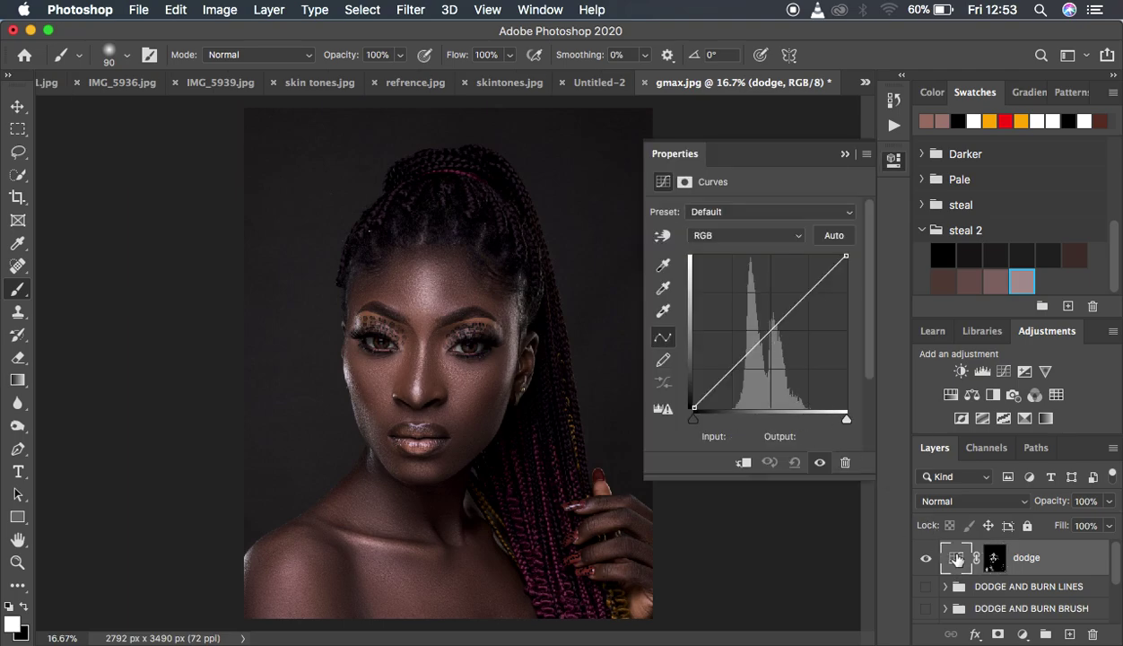
pyautogui.moveTo(770, 334); pyautogui.dragTo(764, 335)
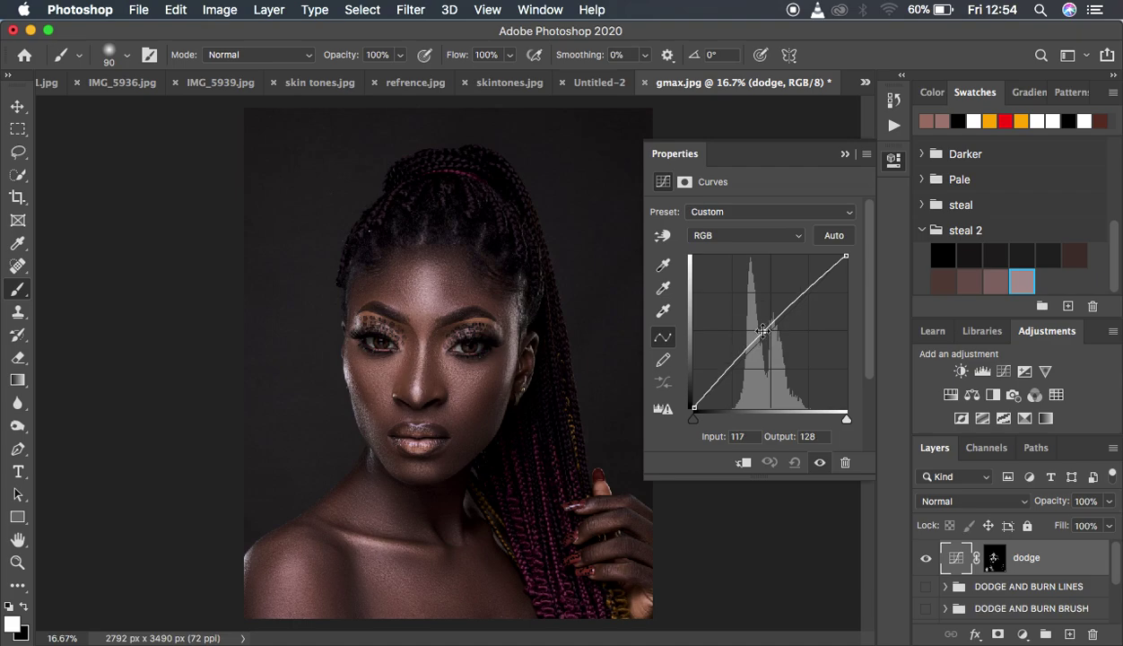
pyautogui.click(844, 154)
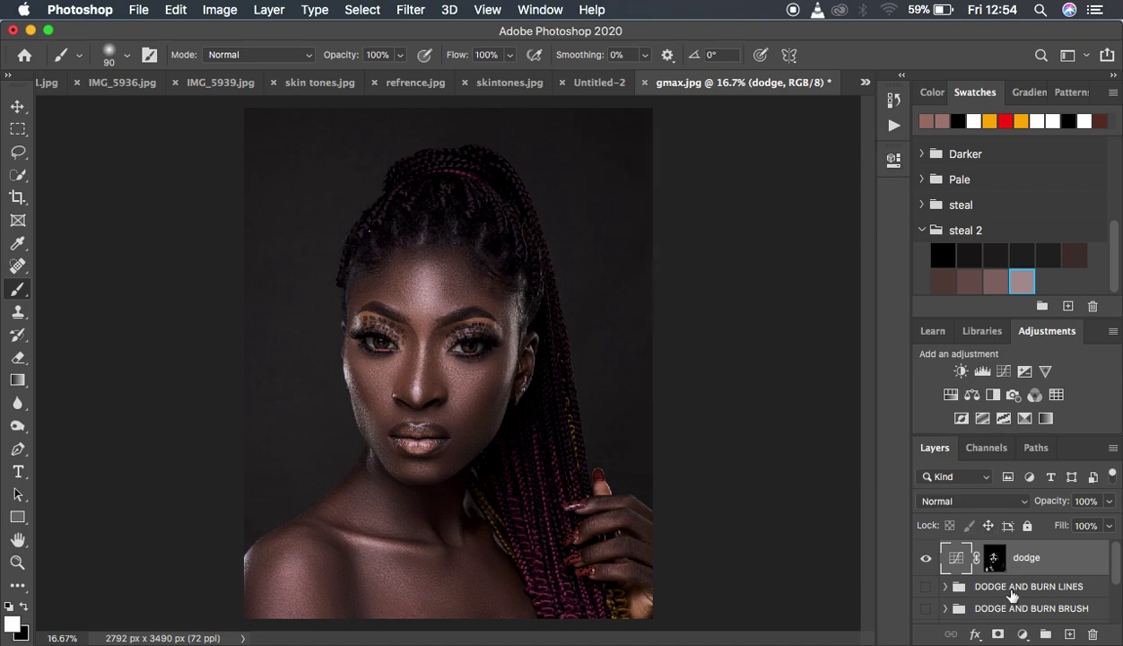
# Add a second Curves adjustment layer above the dodge layer and open Color Range for its mask.
pyautogui.click(1022, 634)
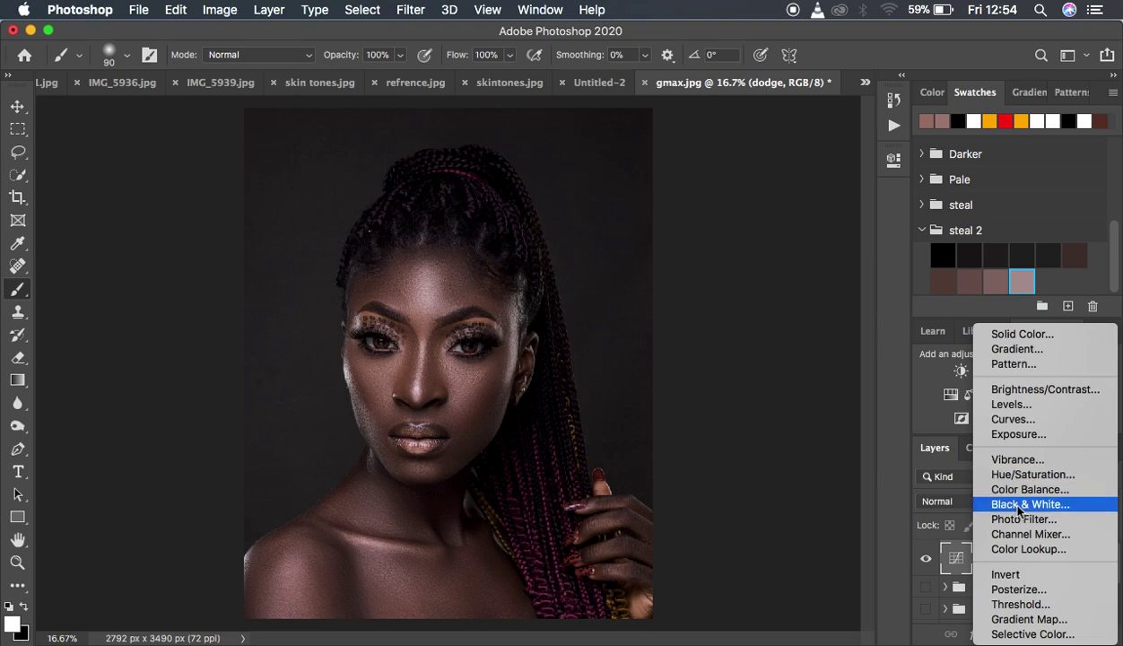
pyautogui.click(1014, 420)
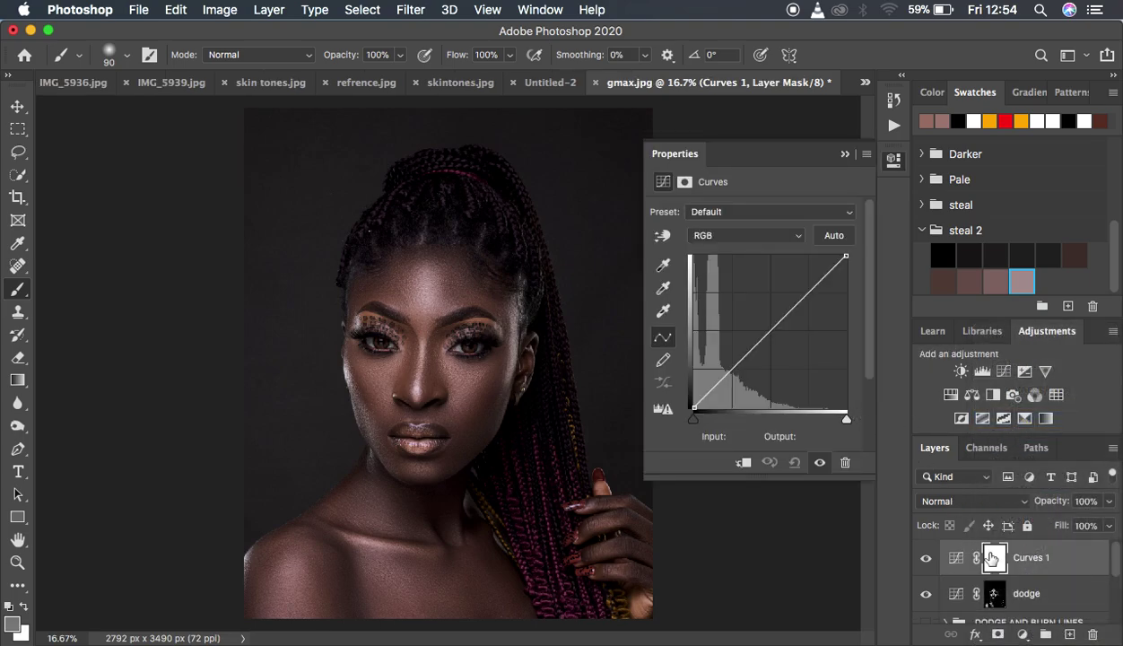
pyautogui.click(366, 10)
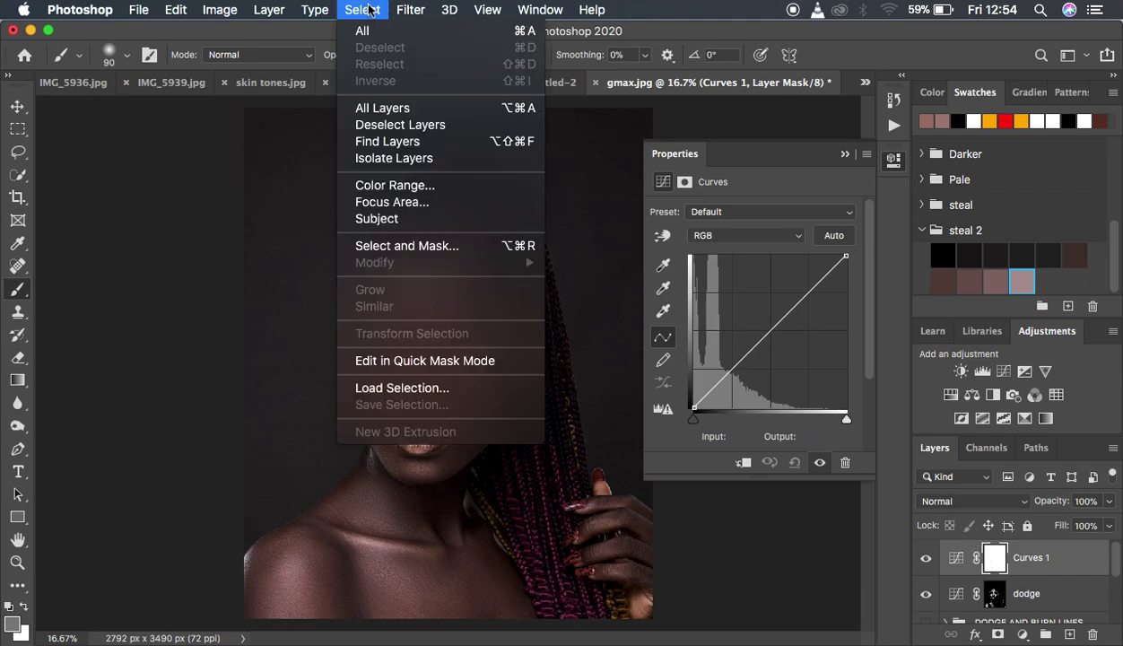
pyautogui.click(395, 185)
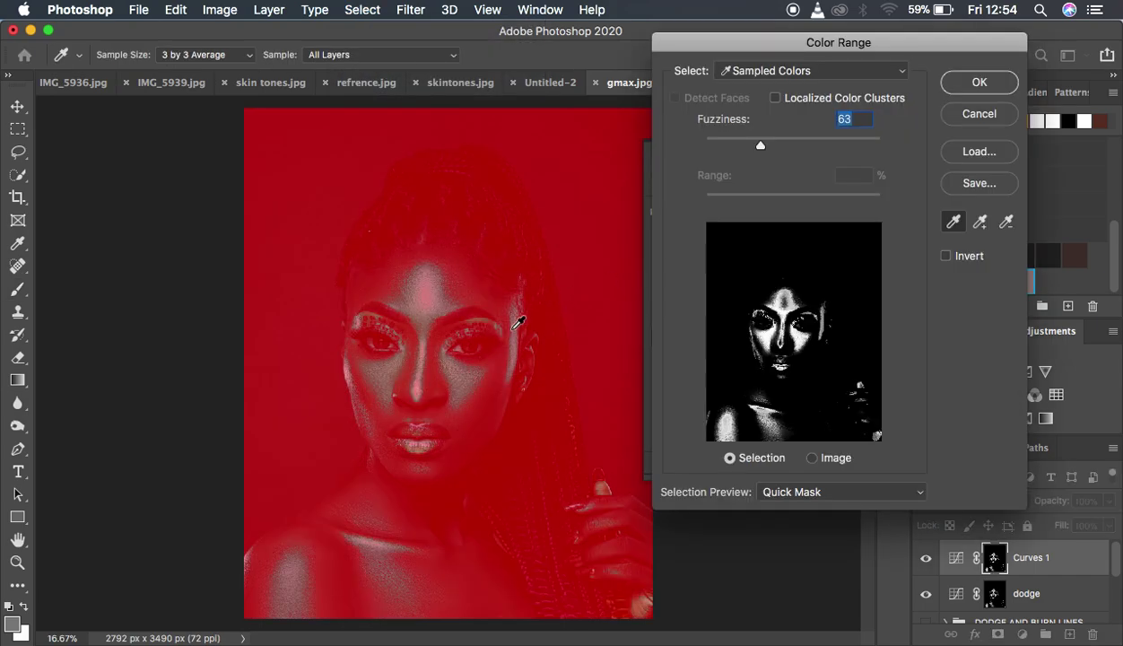
# Mask the new Curves layer by sampling the mid-tone skin beside the nose at Fuzziness 69, and darken its curve to Input 130, Output 122.
pyautogui.click(492, 401)
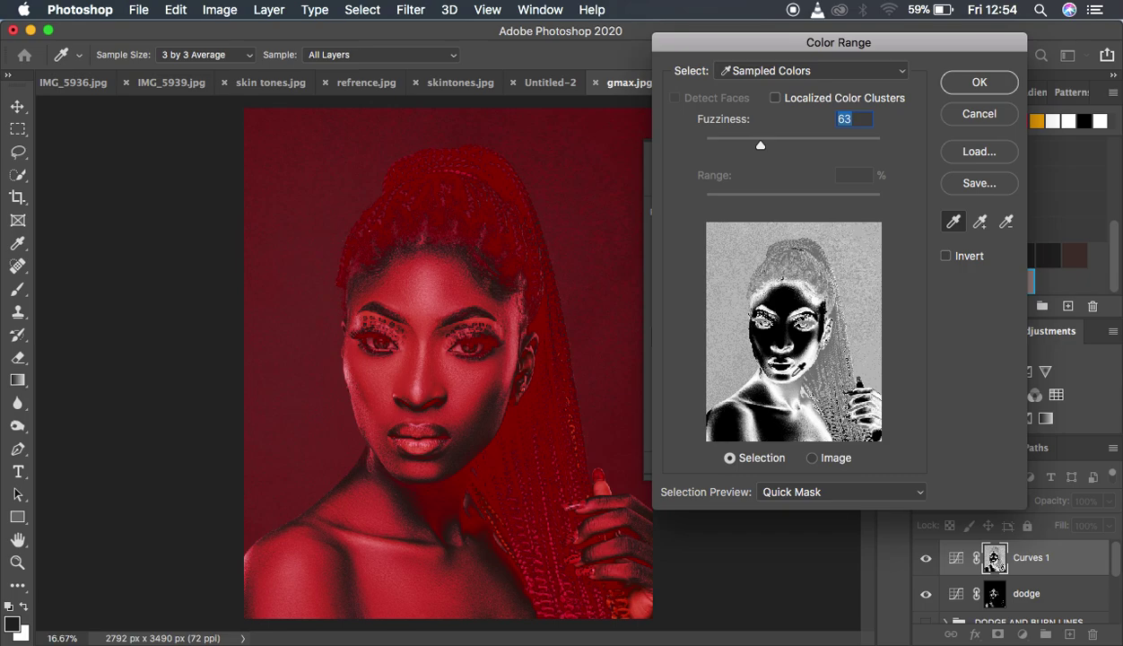
pyautogui.click(498, 405)
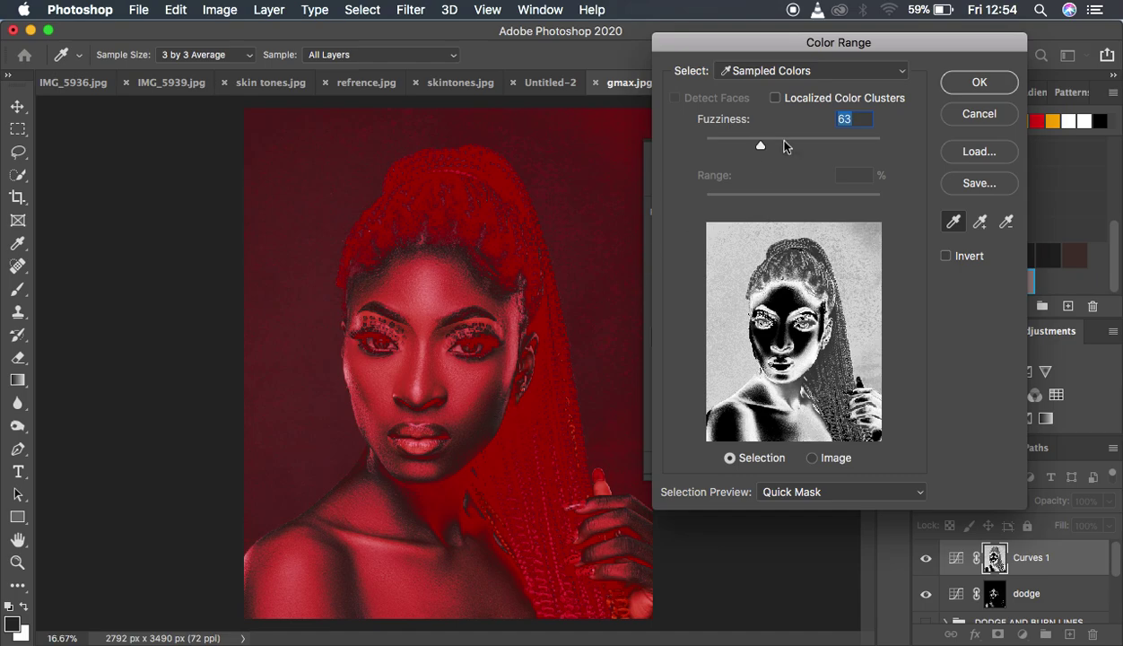
pyautogui.moveTo(760, 144)
pyautogui.mouseDown()
pyautogui.moveTo(748, 147)
pyautogui.moveTo(768, 147)
pyautogui.mouseUp()
pyautogui.click(485, 411)
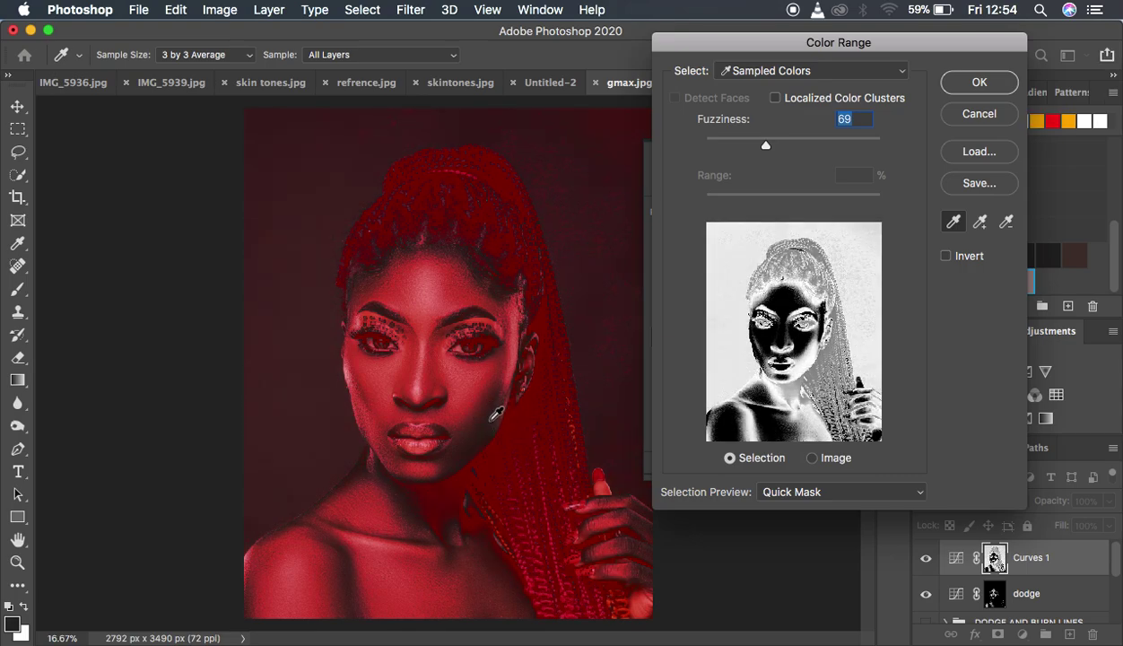
pyautogui.click(437, 359)
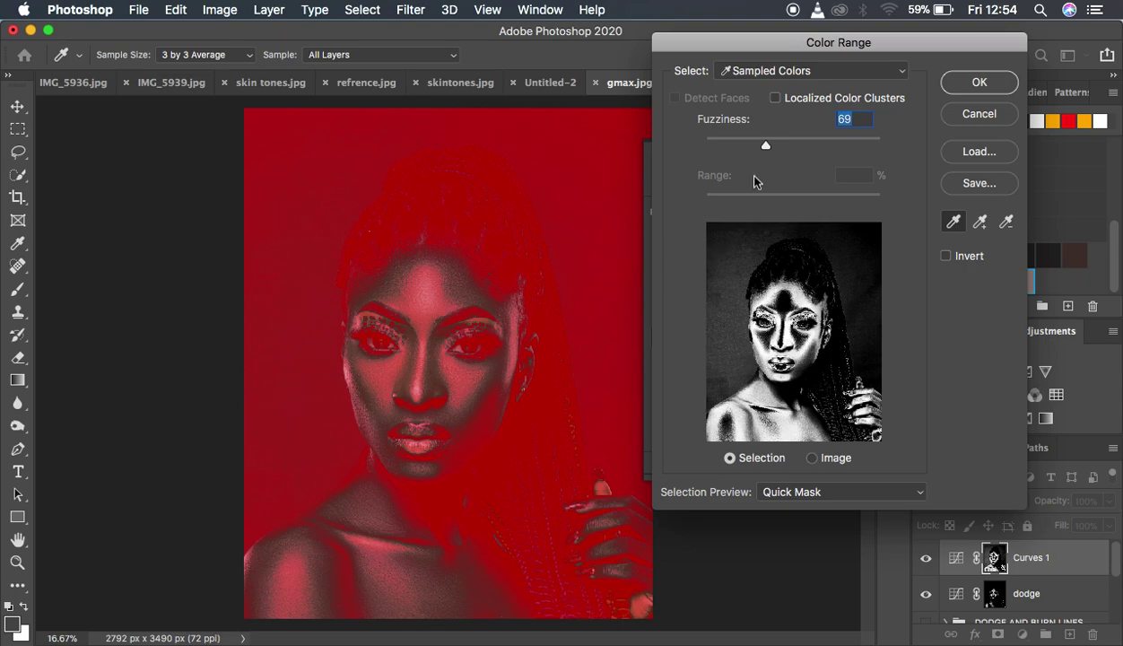
pyautogui.click(976, 83)
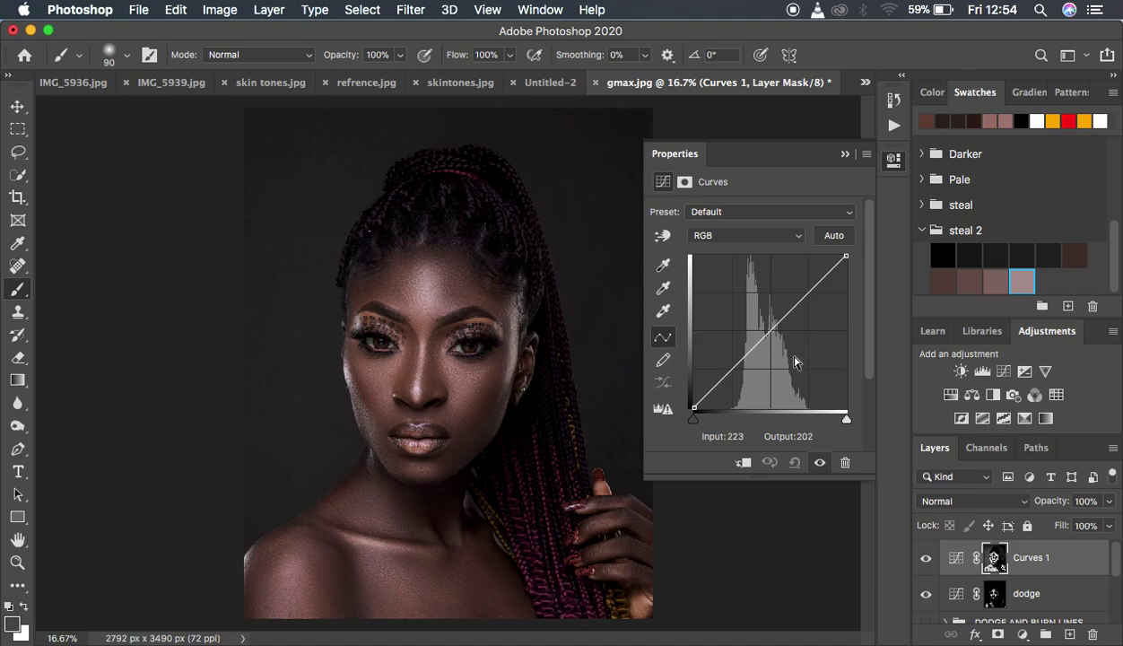
pyautogui.moveTo(770, 328); pyautogui.dragTo(772, 335)
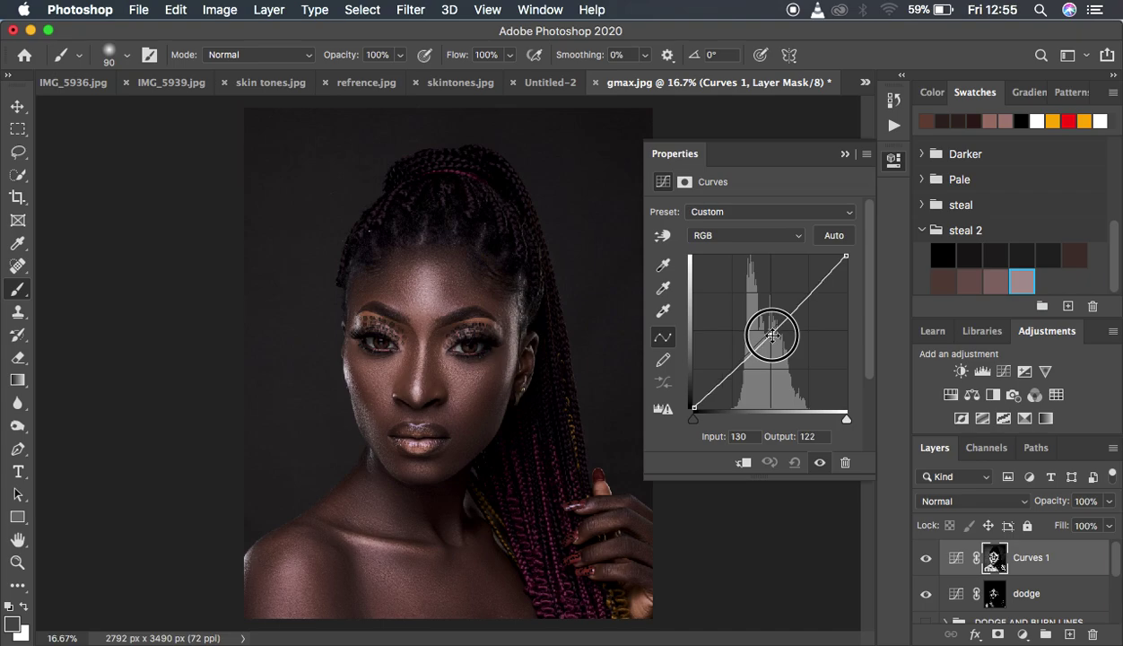
pyautogui.click(844, 153)
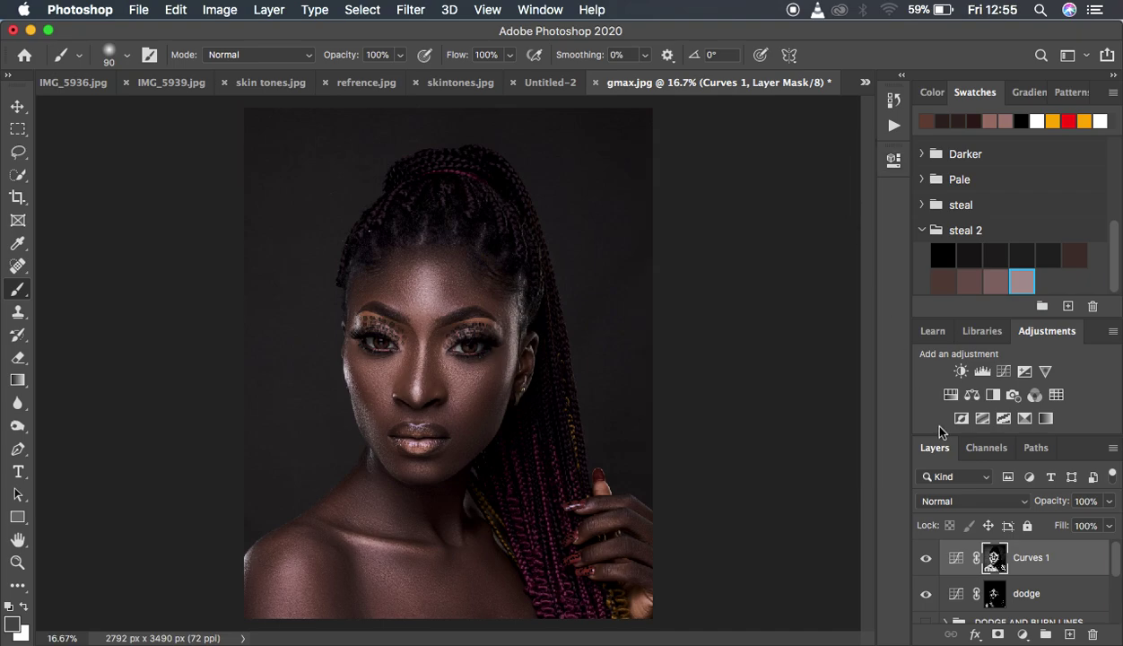
# Group the new Curves layer with the dodge layer and name the group "dodge and burn color range".
pyautogui.click(1047, 595)
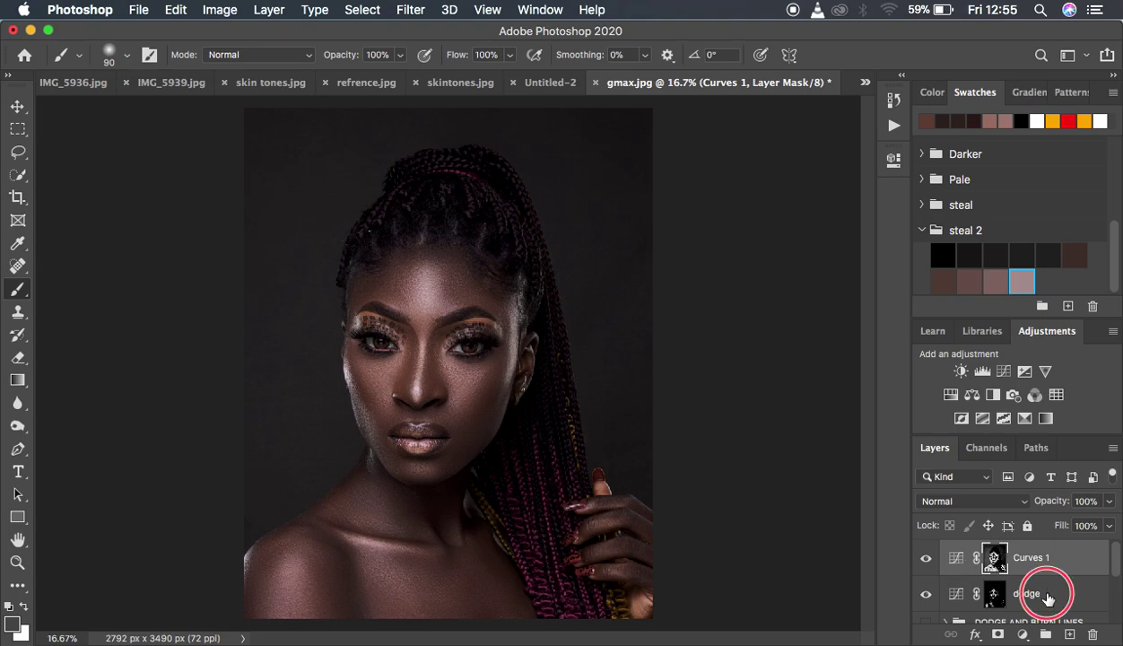
pyautogui.hotkey('ctrl', 'g')
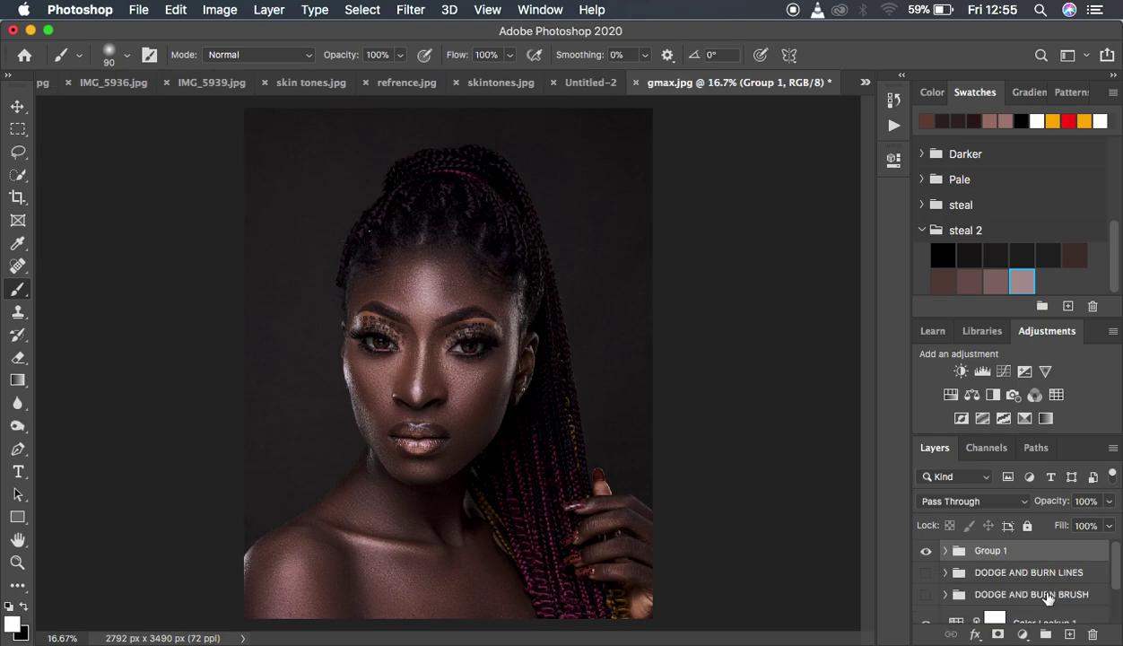
pyautogui.doubleClick(986, 549)
pyautogui.write('dodge and burn')
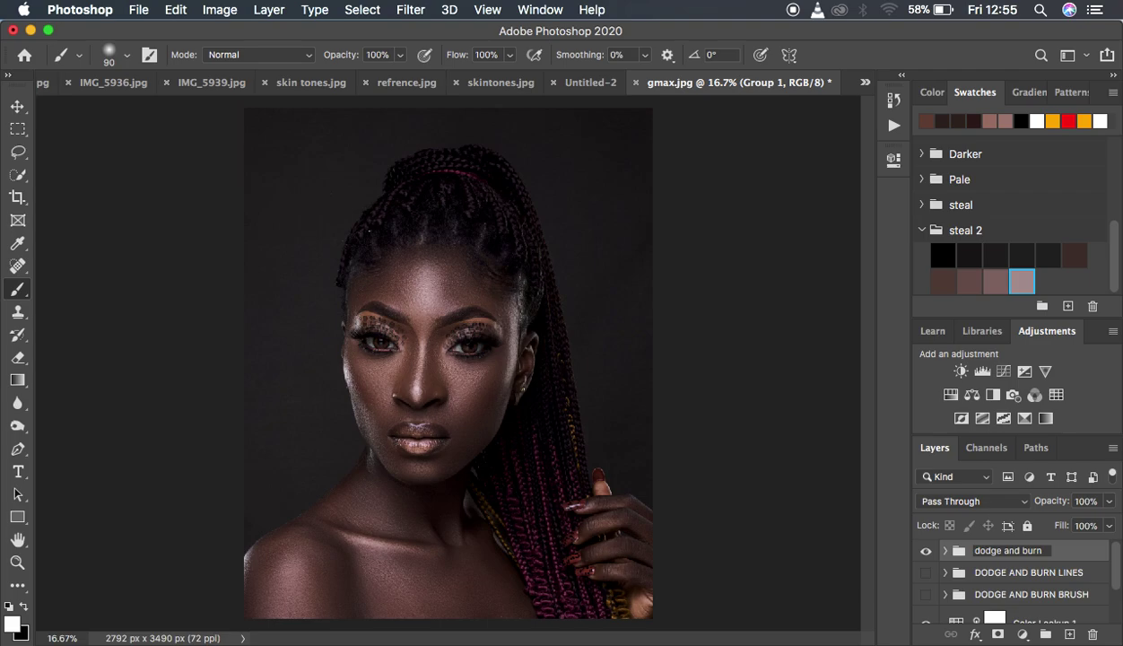
pyautogui.write(' color range')
pyautogui.press('Return')
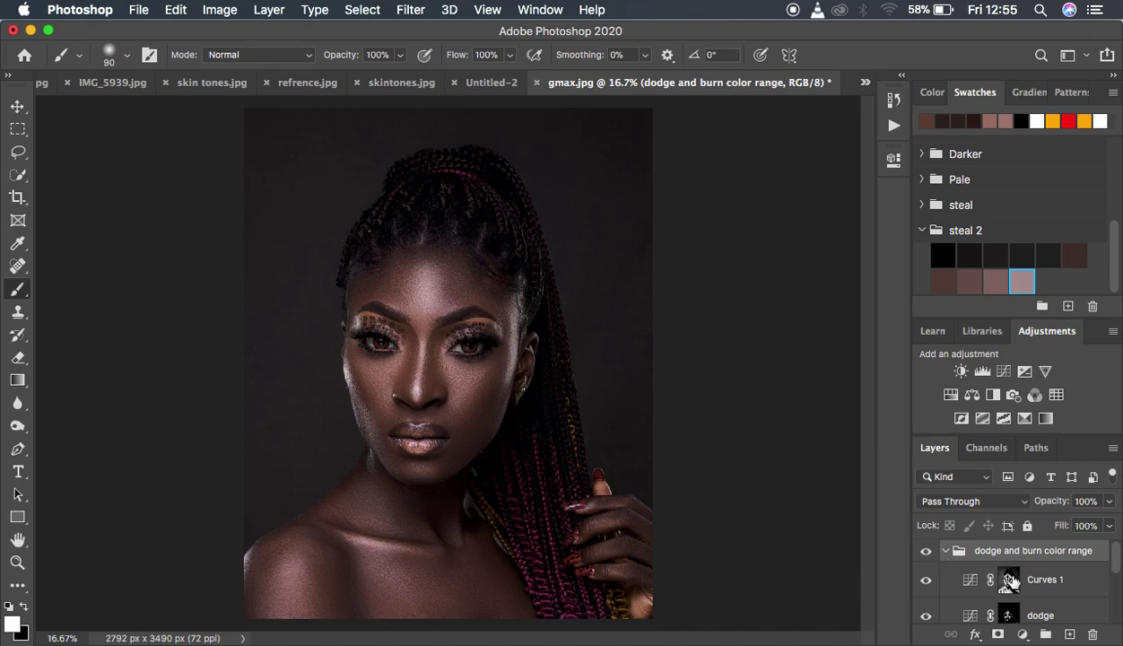
# Rename the darkening Curves layer inside the new group as "burn".
pyautogui.doubleClick(1041, 581)
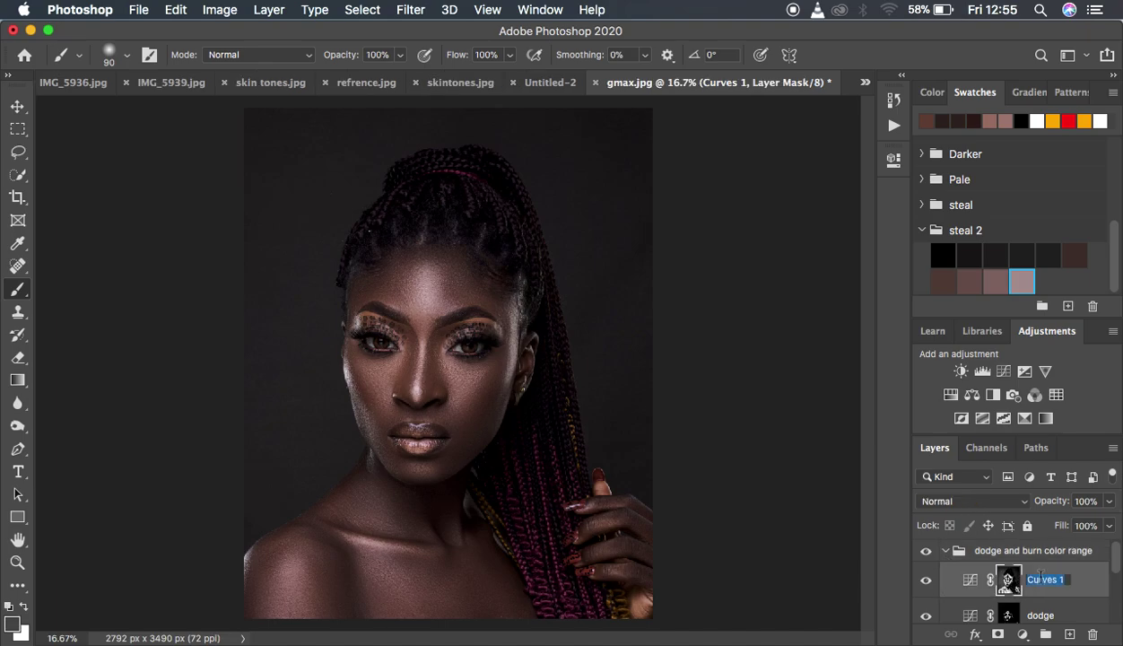
pyautogui.write('burn')
pyautogui.press('Return')
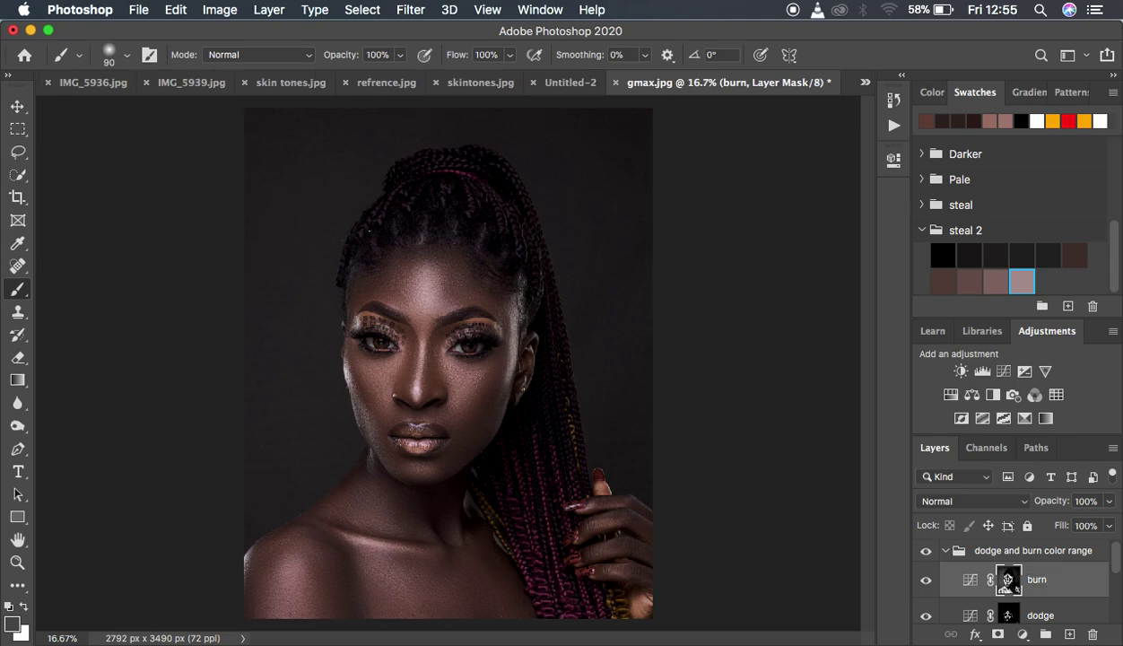
# Set the blend mode of both the burn and dodge layers to Luminosity.
pyautogui.click(969, 501)
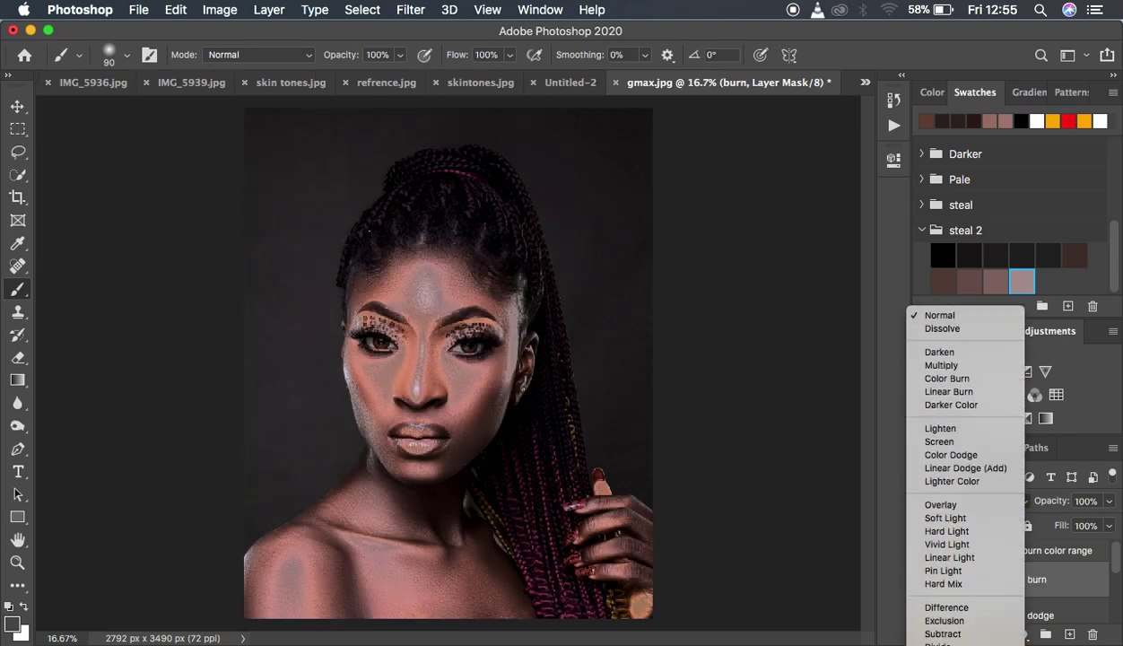
pyautogui.click(939, 265)
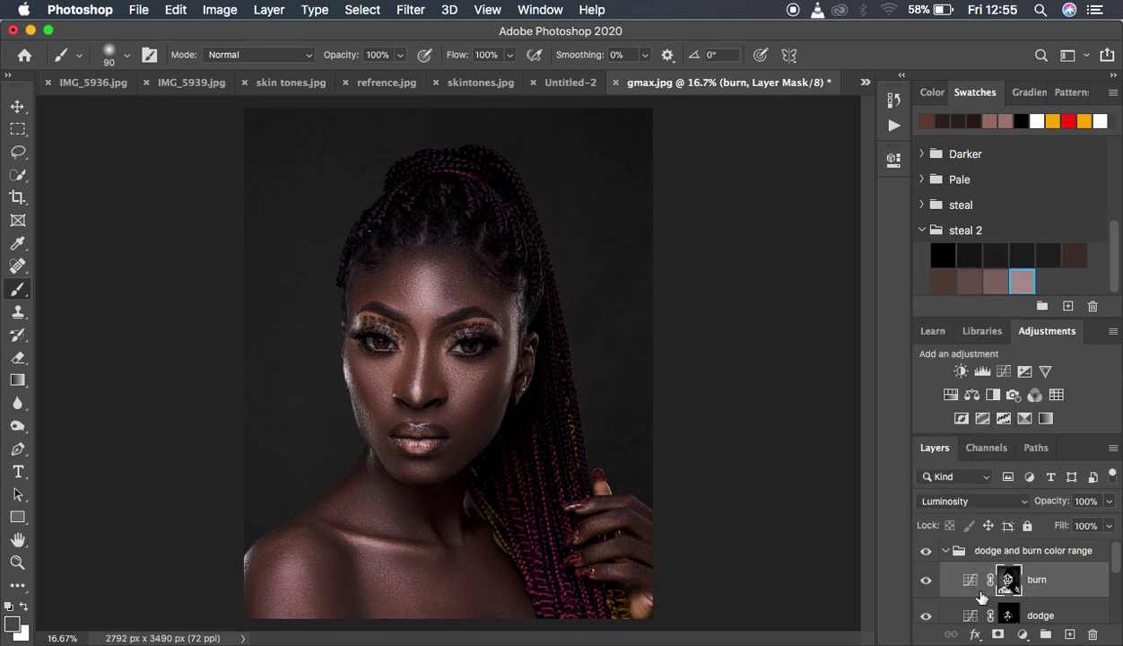
pyautogui.click(1008, 608)
pyautogui.click(969, 501)
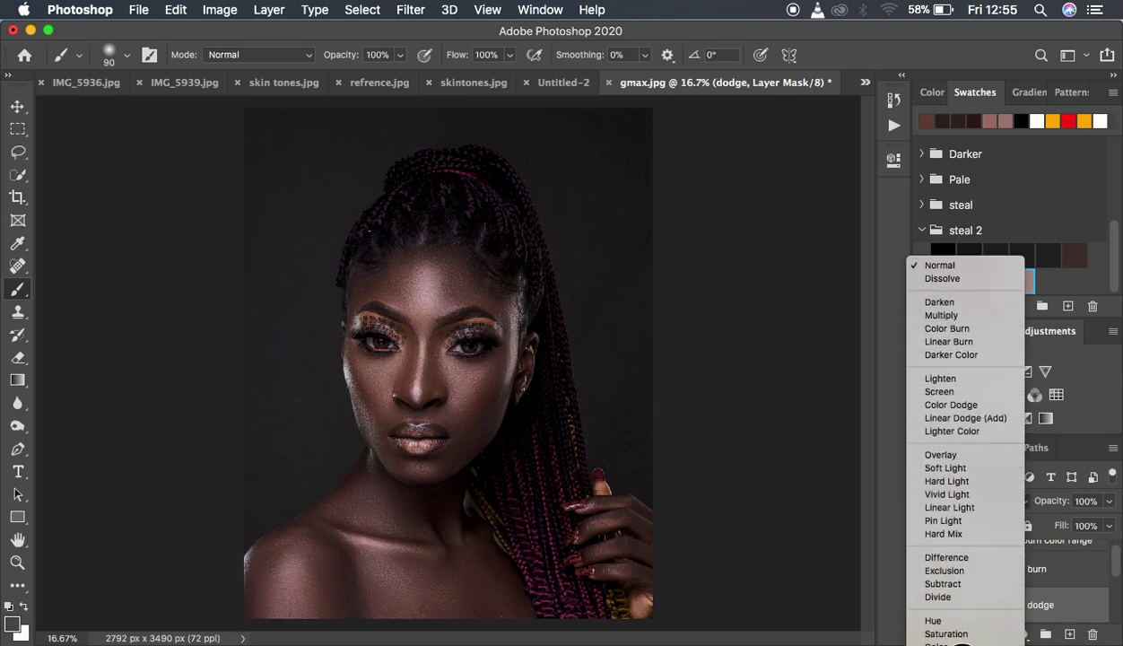
pyautogui.click(942, 630)
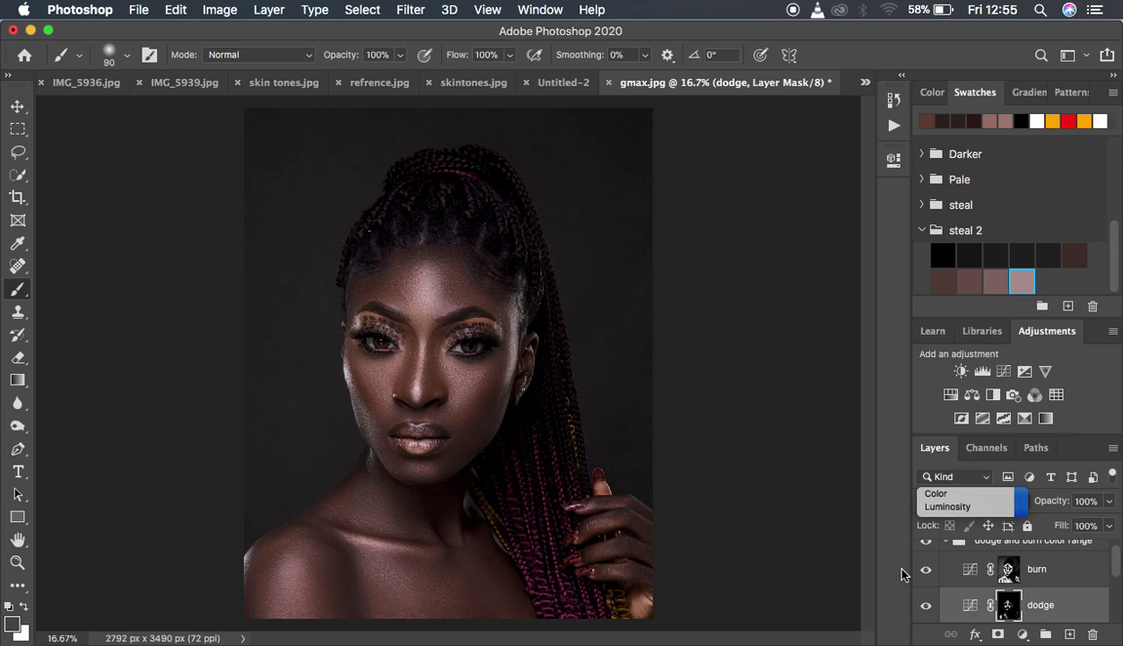
# Lower the opacity of the burn layer slightly and set the dodge layer's opacity to 78%.
pyautogui.click(1058, 572)
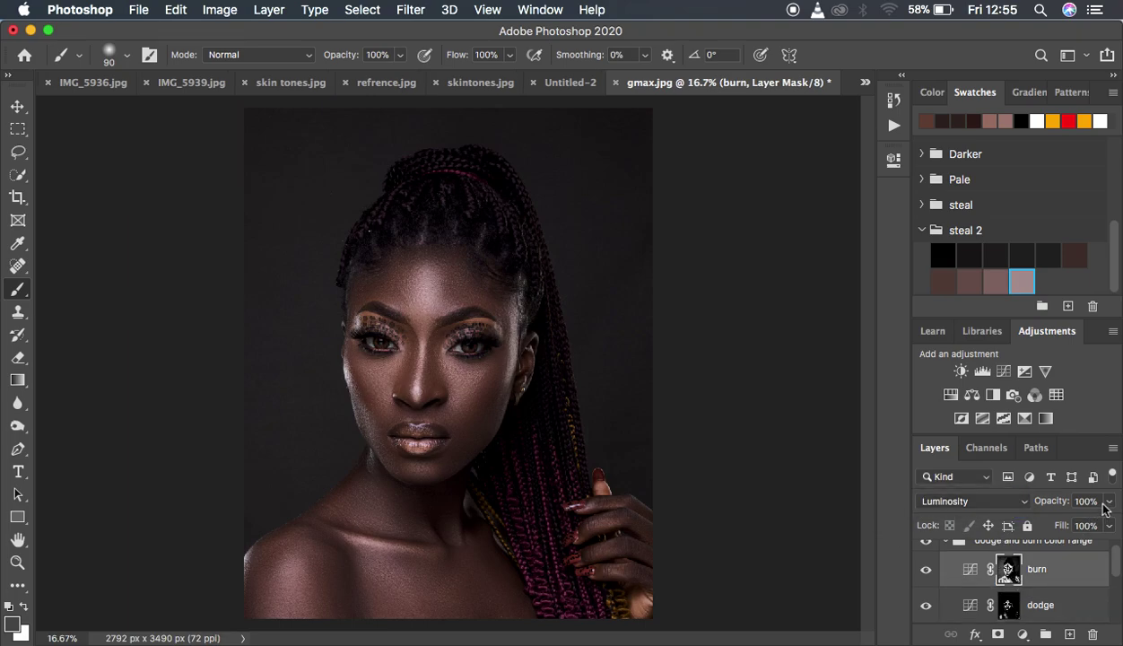
pyautogui.click(1109, 501)
pyautogui.moveTo(1109, 523); pyautogui.dragTo(1090, 518)
pyautogui.click(1057, 594)
pyautogui.click(1111, 504)
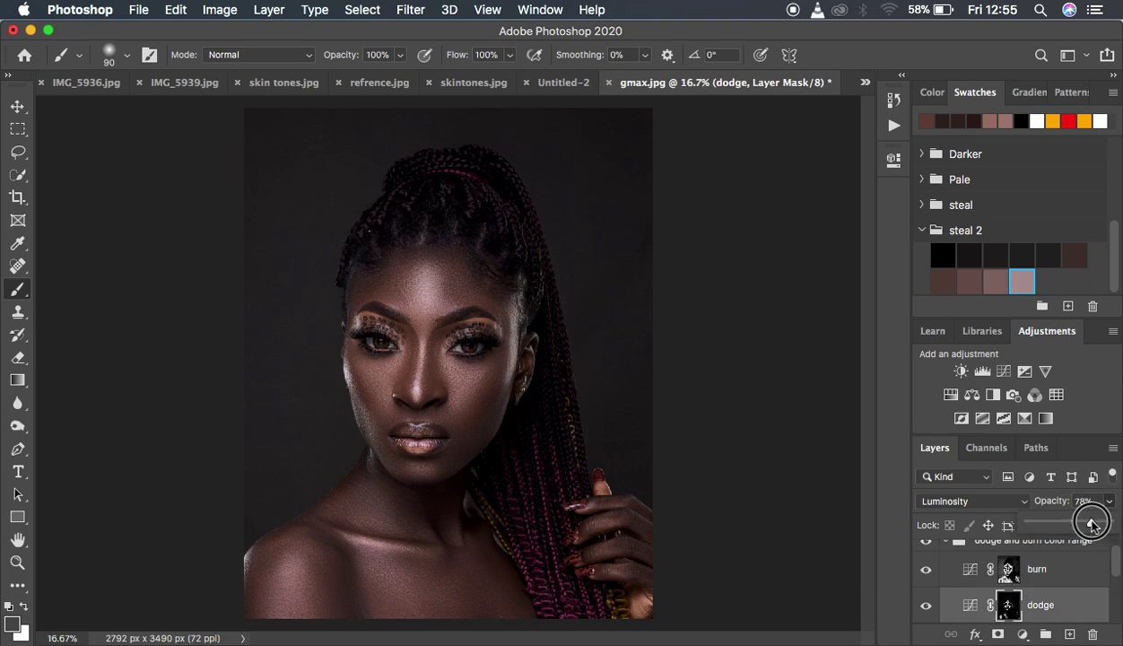
pyautogui.click(938, 540)
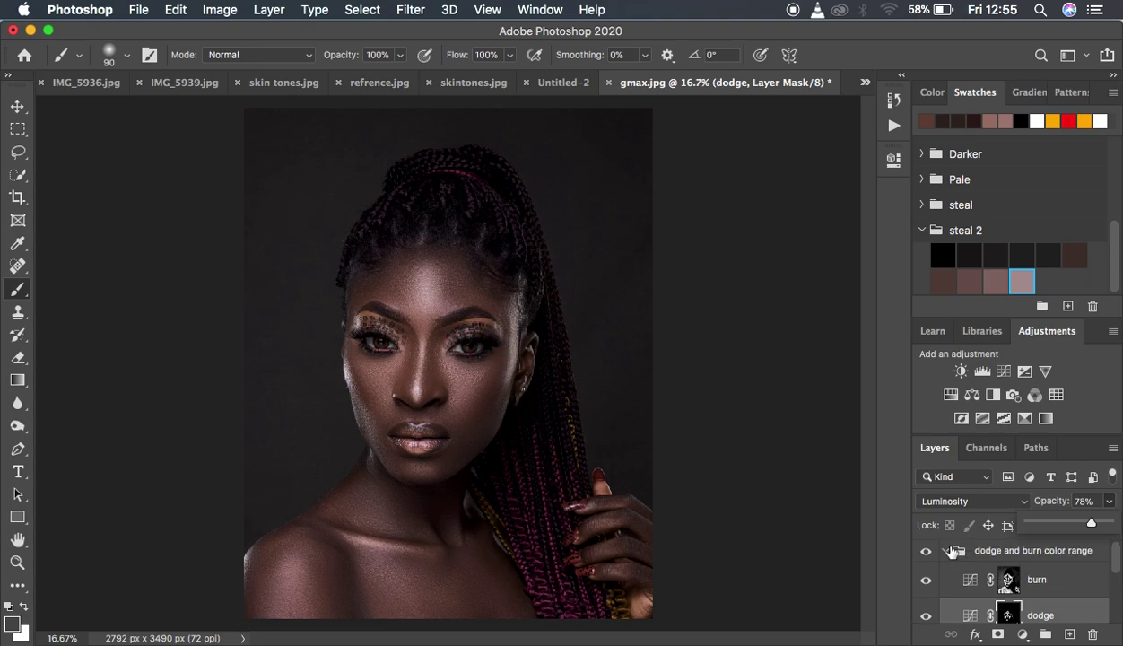
# Collapse the "dodge and burn color range" group, toggle its visibility to compare before and after, and leave it hidden.
pyautogui.click(947, 551)
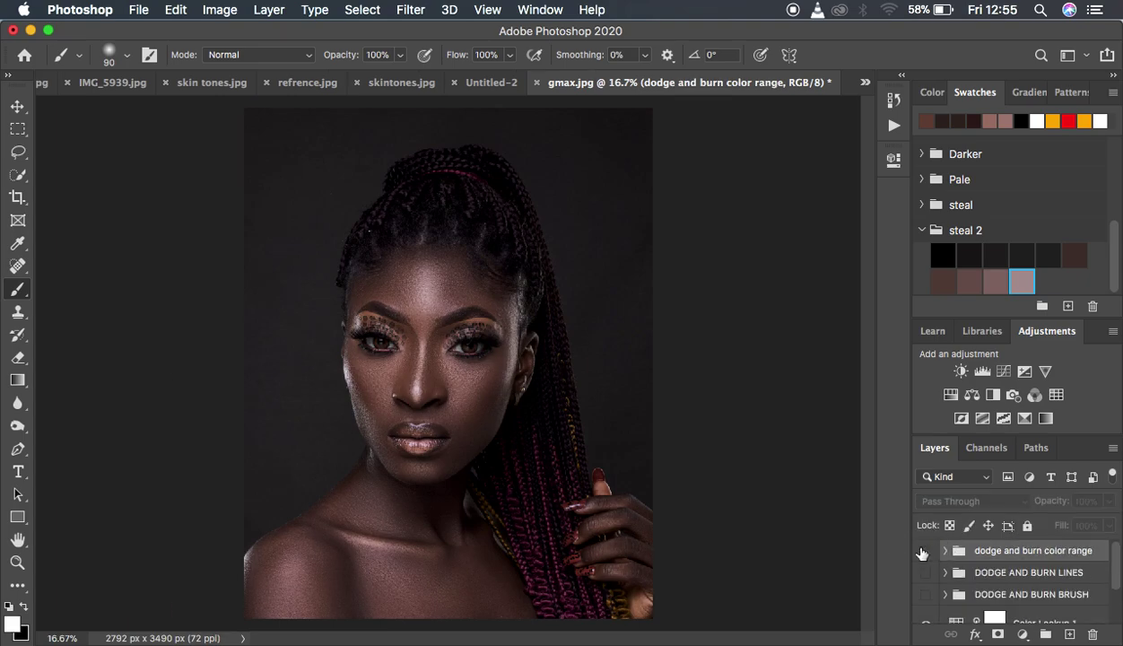
pyautogui.click(924, 550)
pyautogui.click(924, 551)
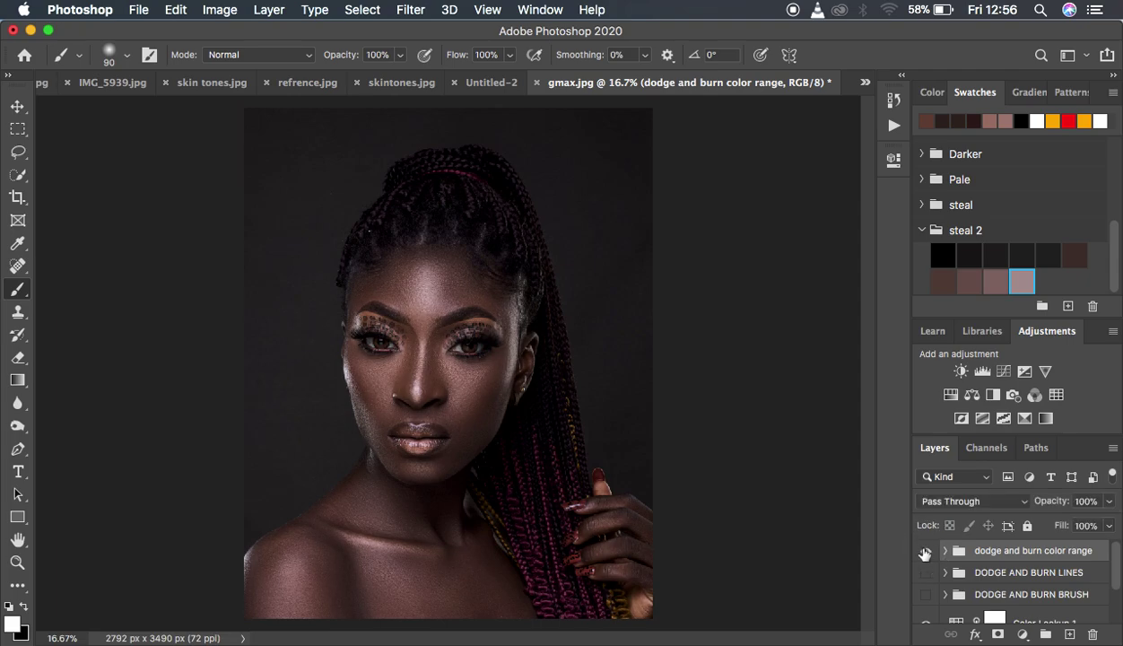
pyautogui.click(925, 552)
pyautogui.click(925, 552)
pyautogui.click(925, 551)
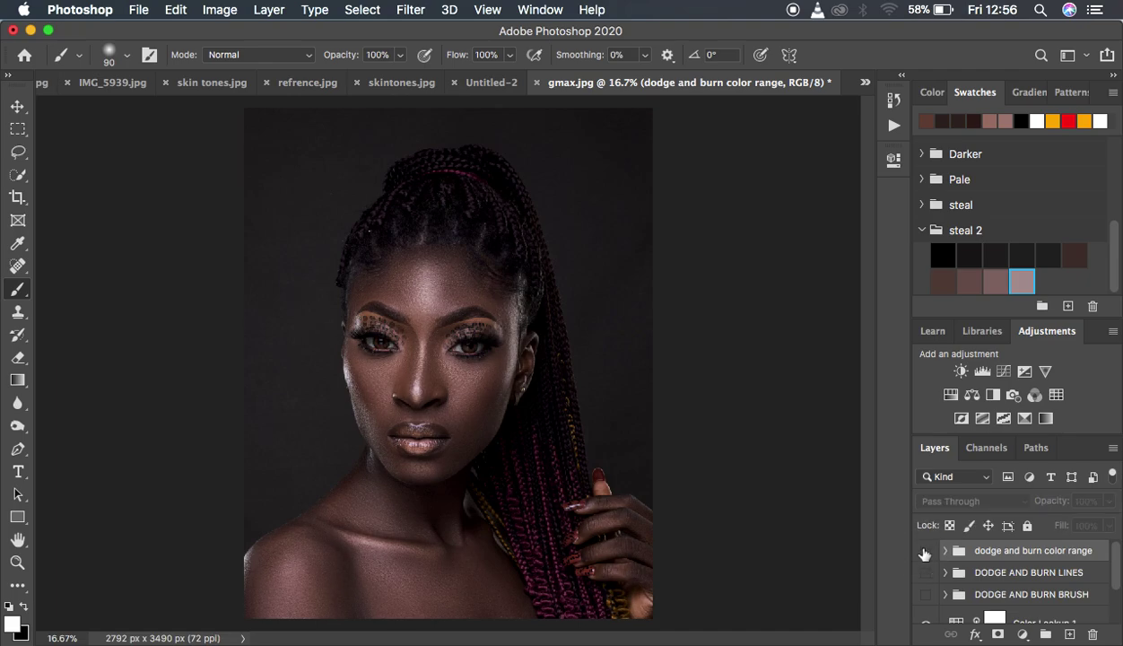
pyautogui.click(925, 552)
pyautogui.click(925, 552)
pyautogui.click(925, 552)
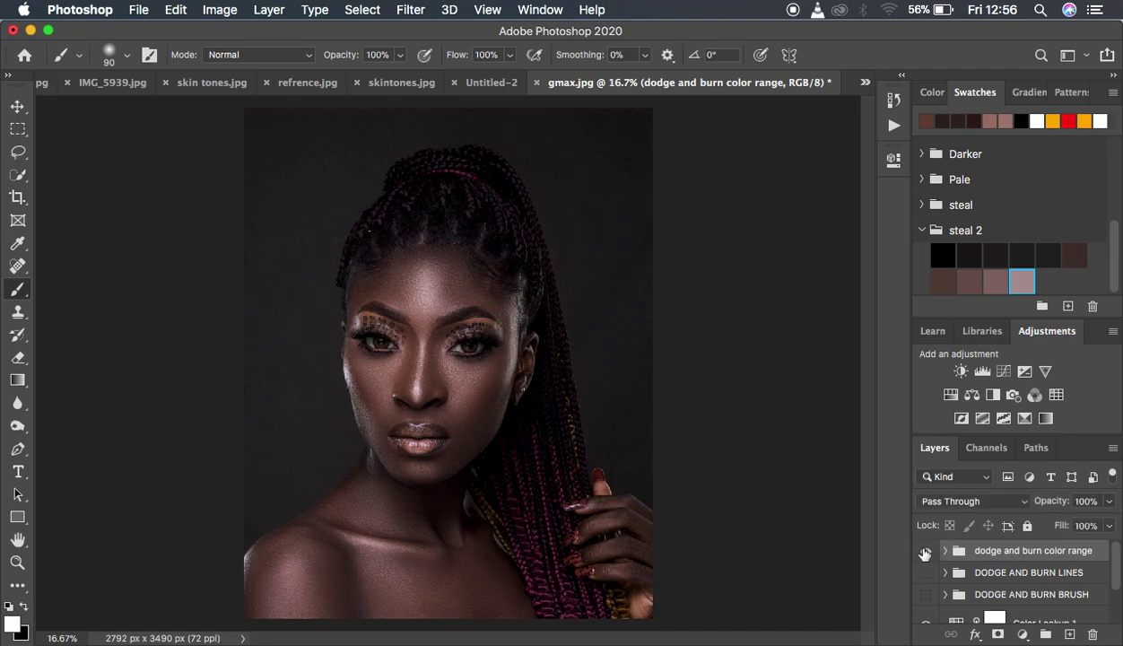
pyautogui.click(925, 552)
pyautogui.click(925, 552)
pyautogui.click(925, 552)
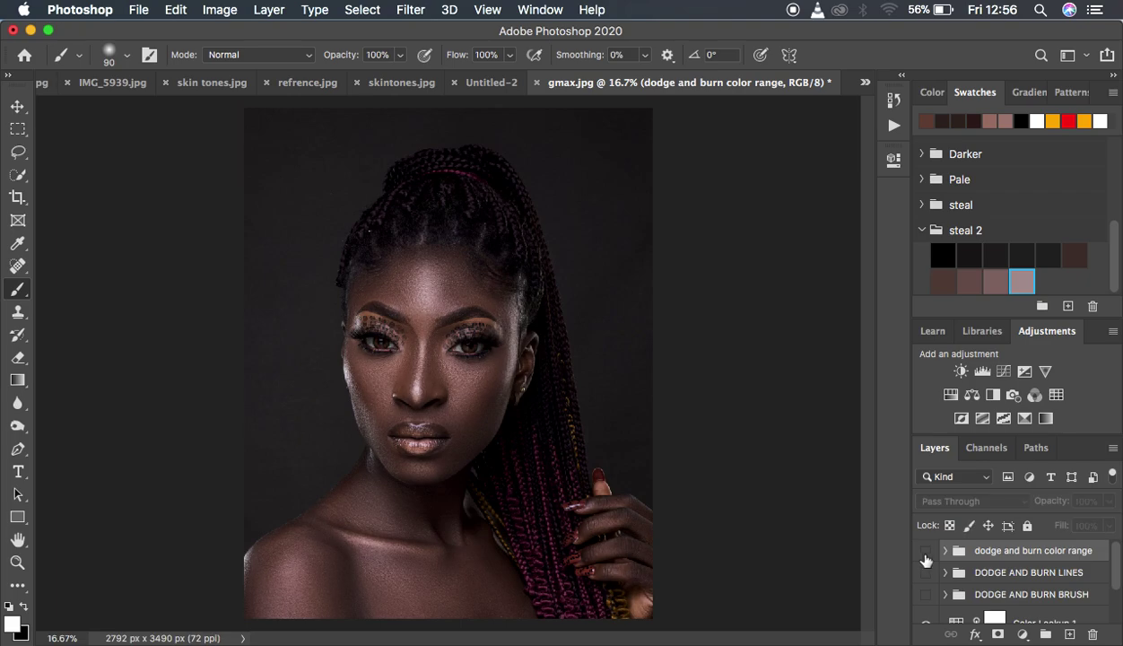
# Toggle the visibility of the DODGE AND BURN LINES group repeatedly to compare its effect, and leave it hidden.
pyautogui.click(927, 575)
pyautogui.click(927, 575)
pyautogui.click(927, 575)
pyautogui.click(926, 575)
pyautogui.click(927, 575)
pyautogui.click(927, 576)
pyautogui.click(927, 576)
pyautogui.click(926, 575)
pyautogui.click(926, 575)
pyautogui.click(927, 575)
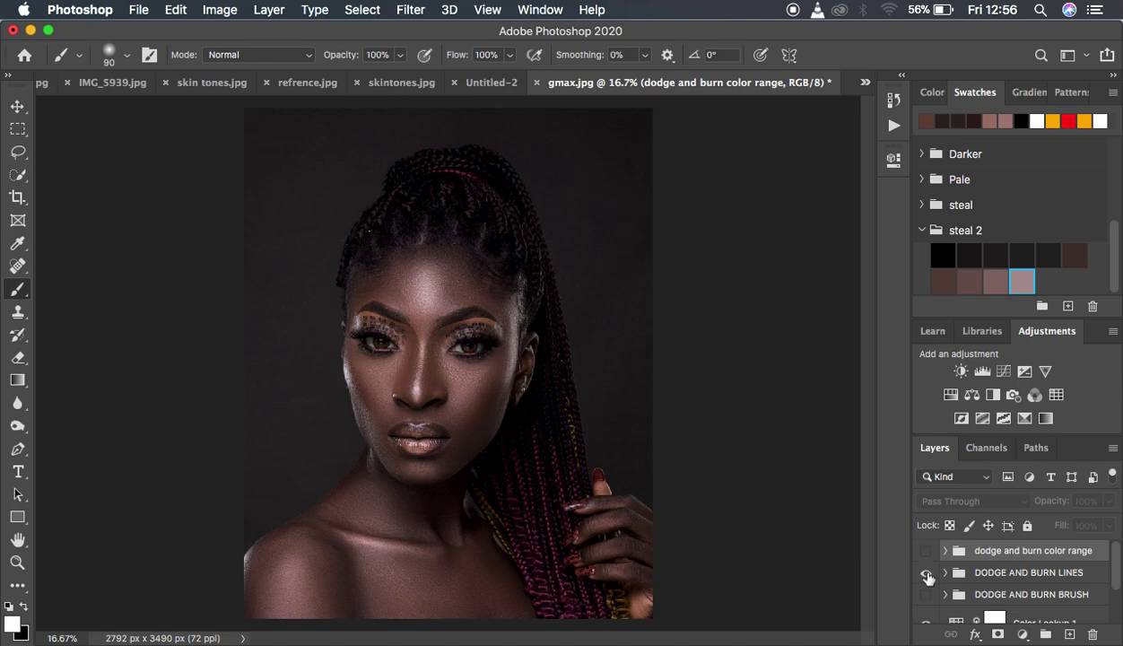
pyautogui.click(926, 575)
pyautogui.click(927, 575)
pyautogui.click(926, 575)
pyautogui.click(927, 575)
pyautogui.click(927, 575)
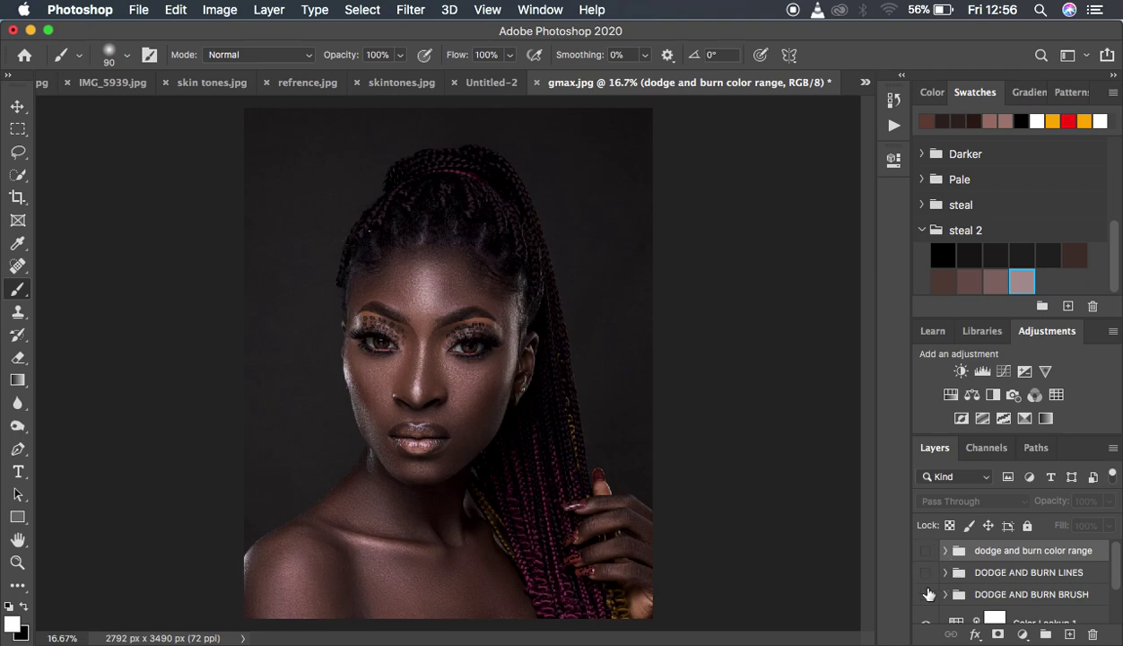
# Toggle the visibility of the DODGE AND BURN BRUSH group to compare its effect, and leave it visible.
pyautogui.click(928, 596)
pyautogui.click(928, 595)
pyautogui.click(927, 596)
pyautogui.click(928, 596)
pyautogui.click(928, 595)
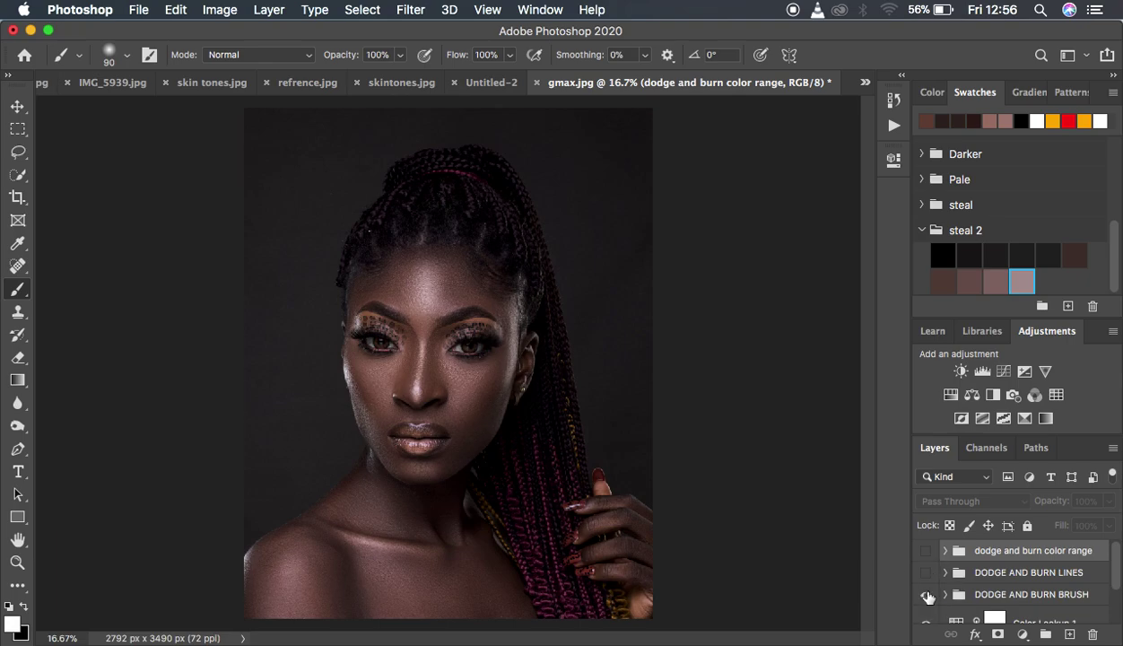